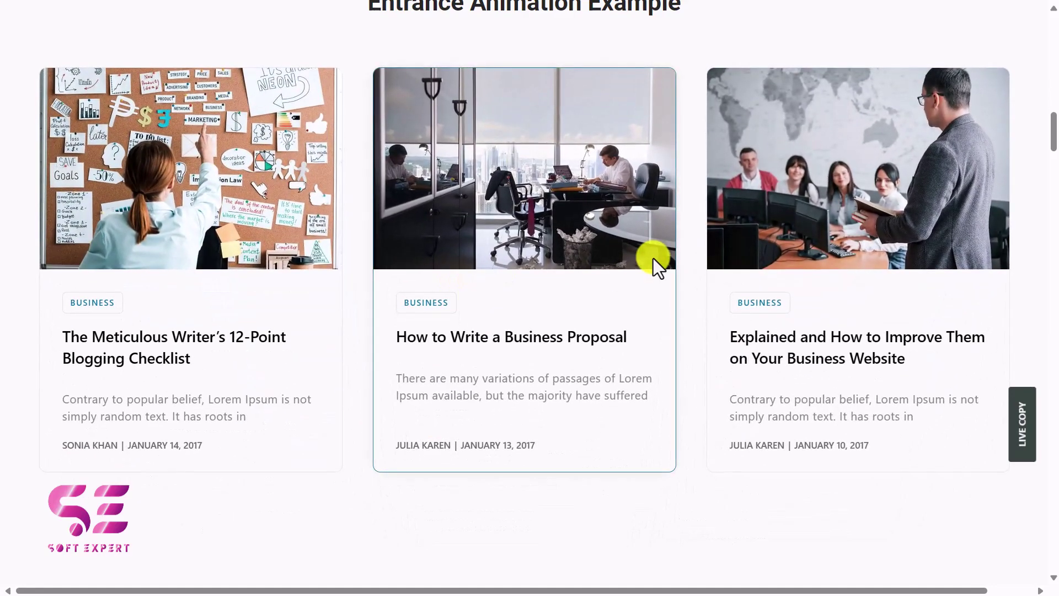
# Look through the entrance animation example cards and the Alice Grid demos on the Ultimate Post Kit website.
pyautogui.scroll(-9, 653, 259)
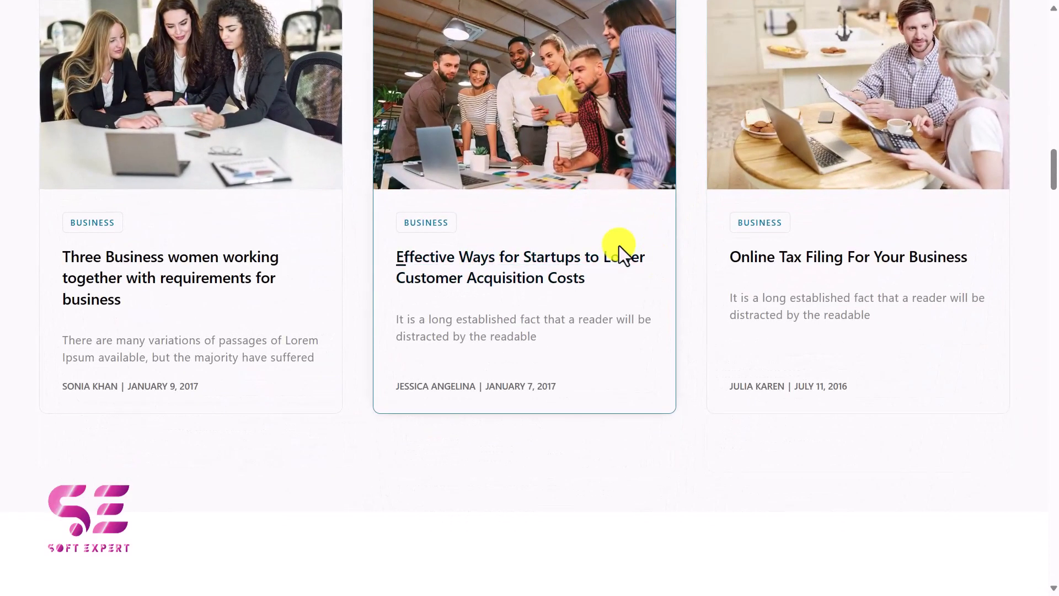
pyautogui.scroll(-12, 619, 246)
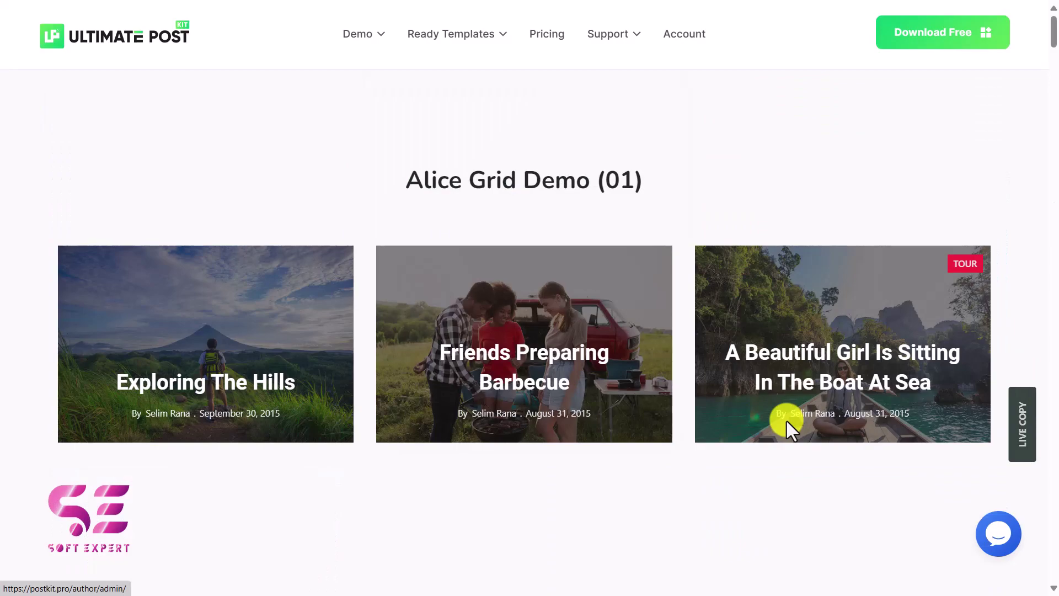
pyautogui.scroll(-15, 782, 283)
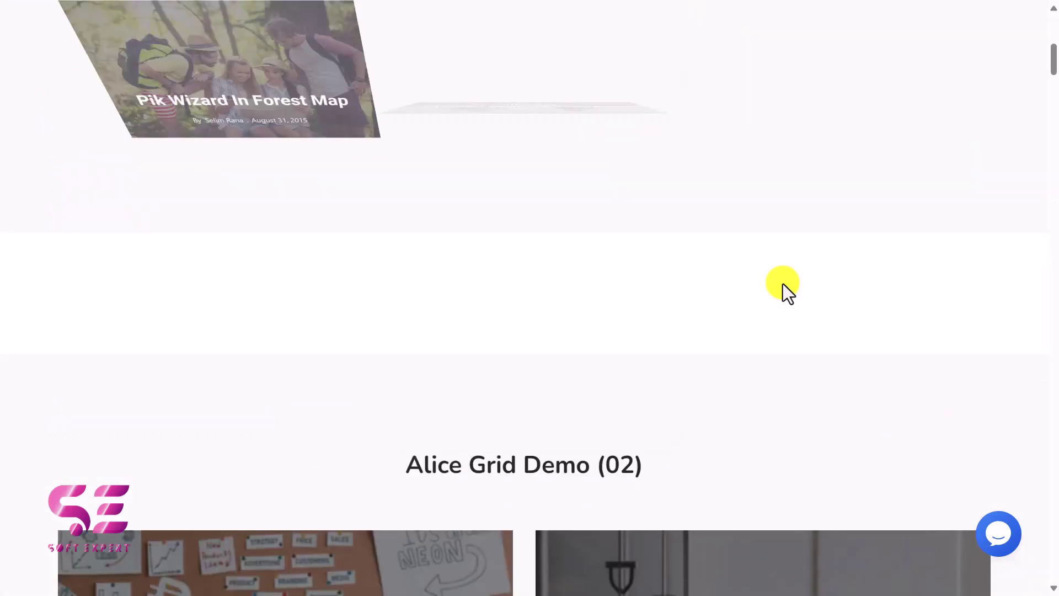
pyautogui.scroll(-1, 733, 305)
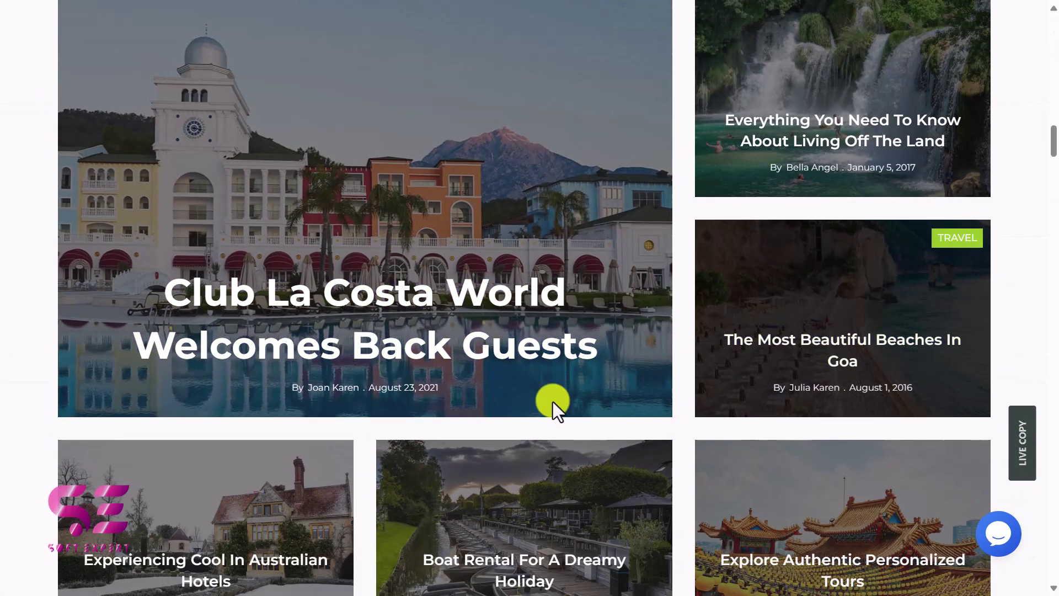
pyautogui.scroll(-5, 553, 403)
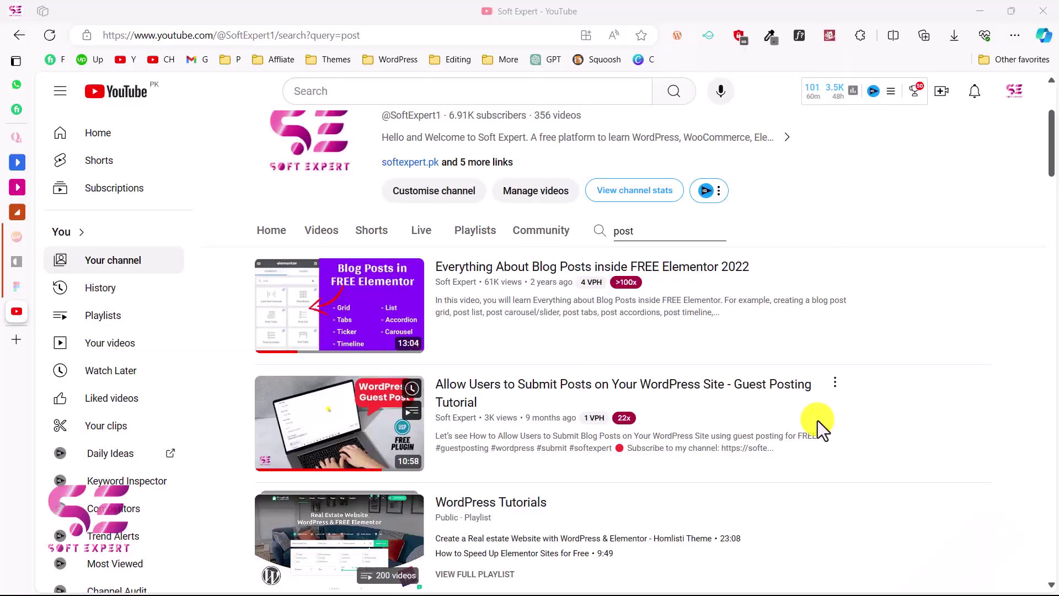
# Look through the Soft Expert YouTube channel's search results for "post".
pyautogui.scroll(-5, 818, 421)
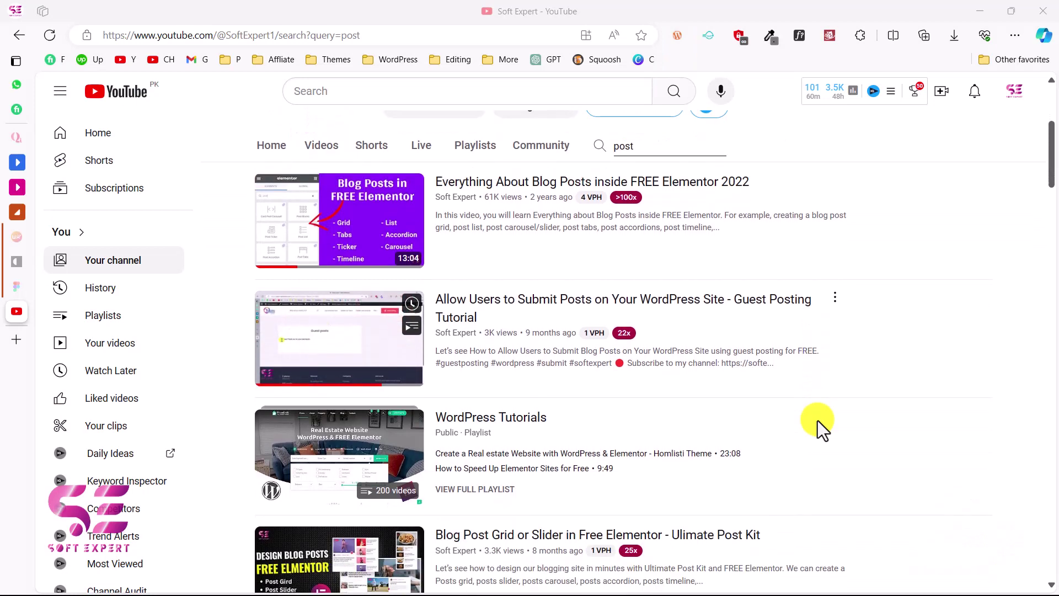
pyautogui.scroll(-10, 818, 420)
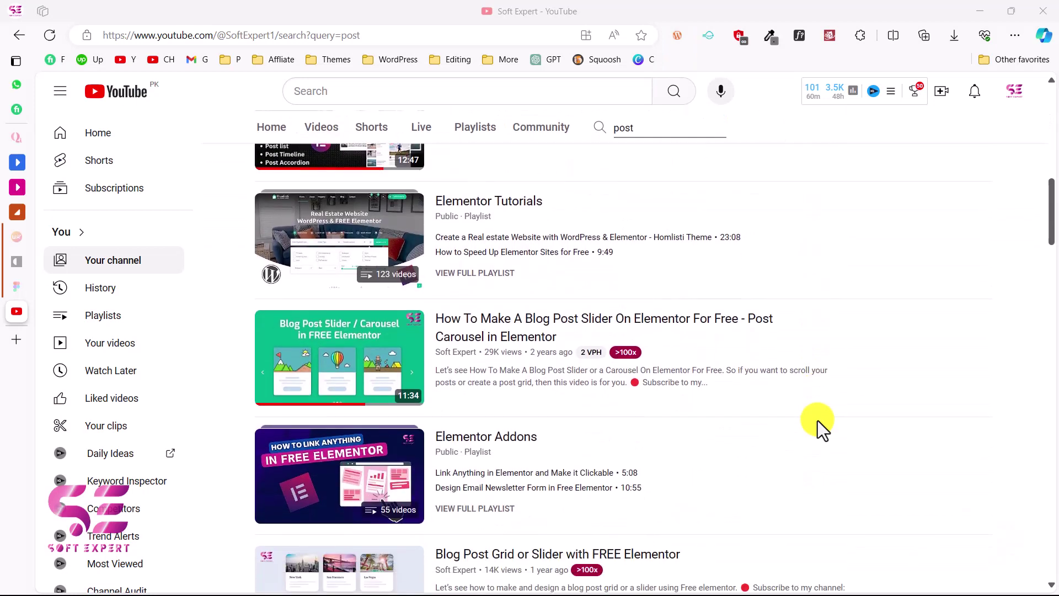
pyautogui.scroll(-4, 817, 420)
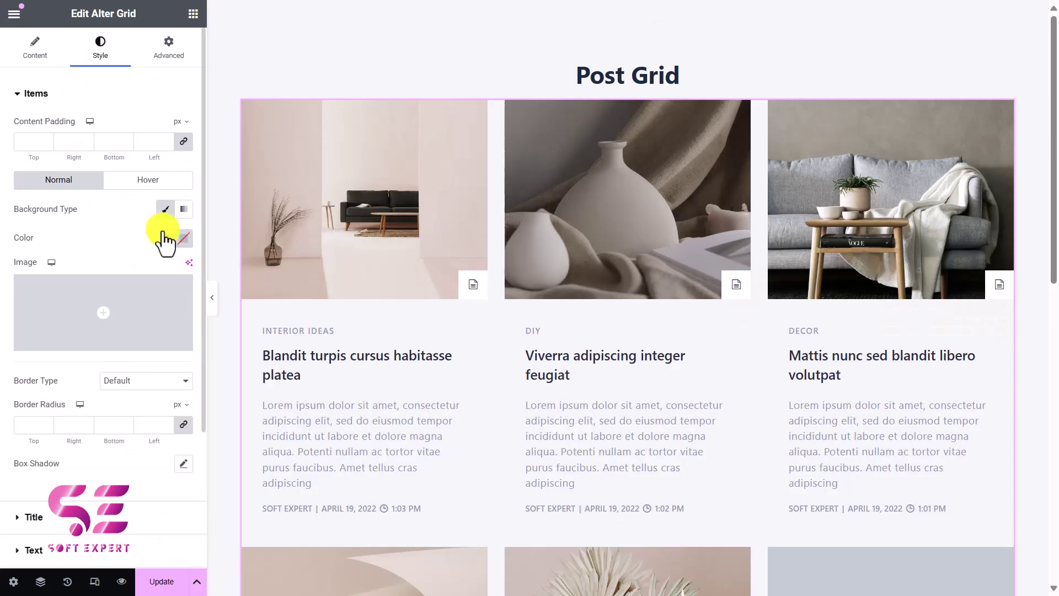
# Pick a custom reddish background color for the Alter Grid items in their normal state in Elementor.
pyautogui.click(168, 240)
pyautogui.click(183, 238)
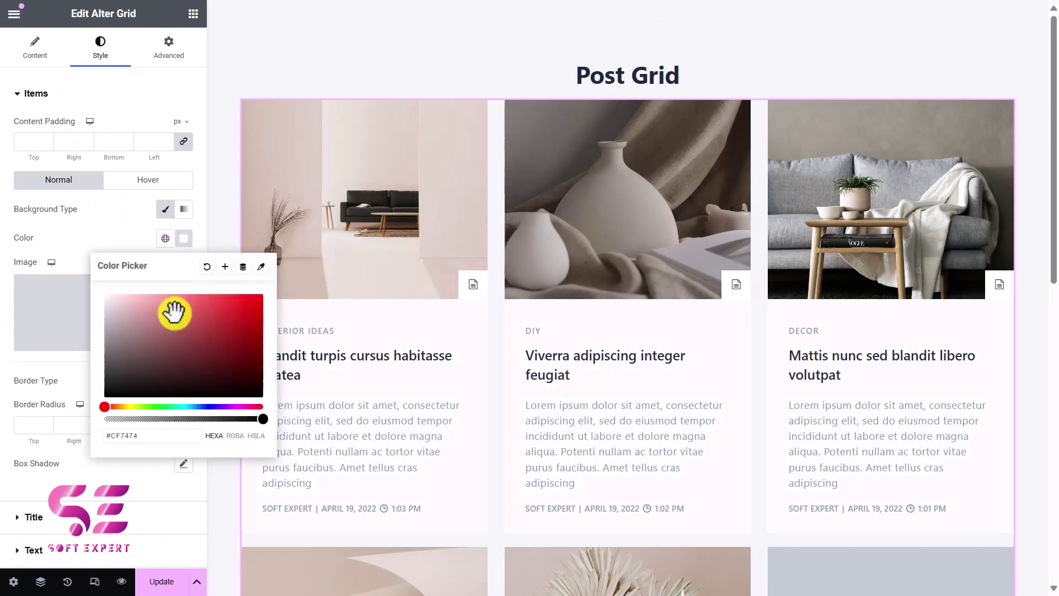
pyautogui.scroll(-2, 355, 378)
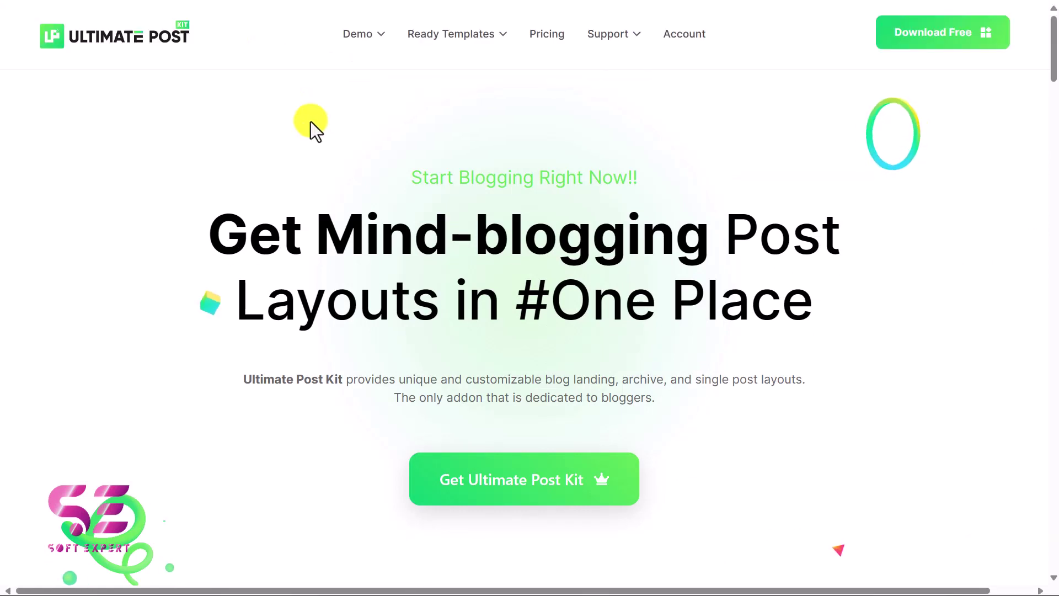
# Examine the border, entrance animation and category multicolor examples of the post grid on the Ultimate Post Kit website.
pyautogui.moveTo(367, 42)
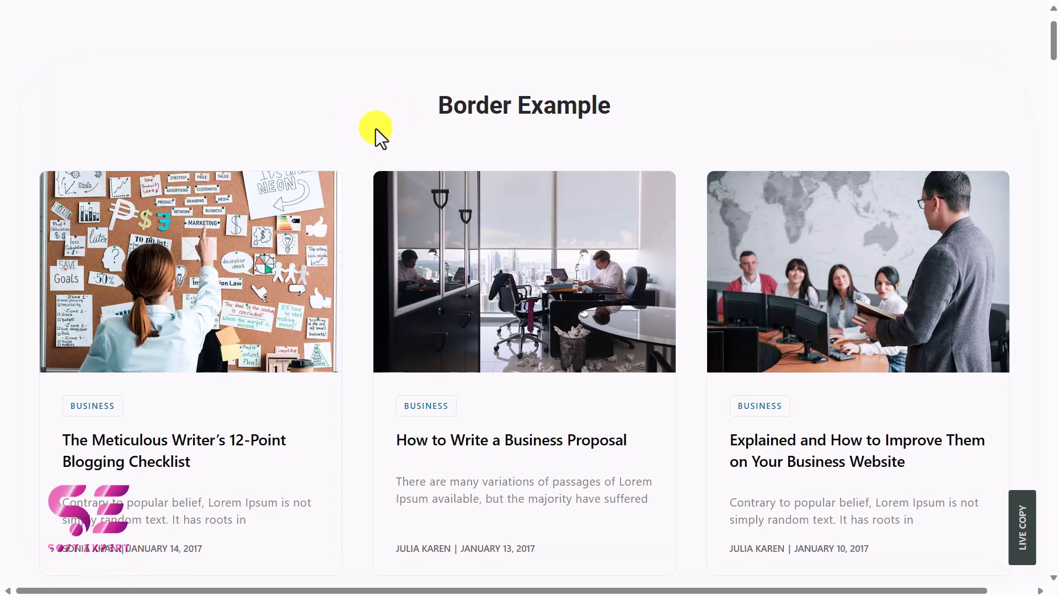
pyautogui.scroll(-2, 375, 128)
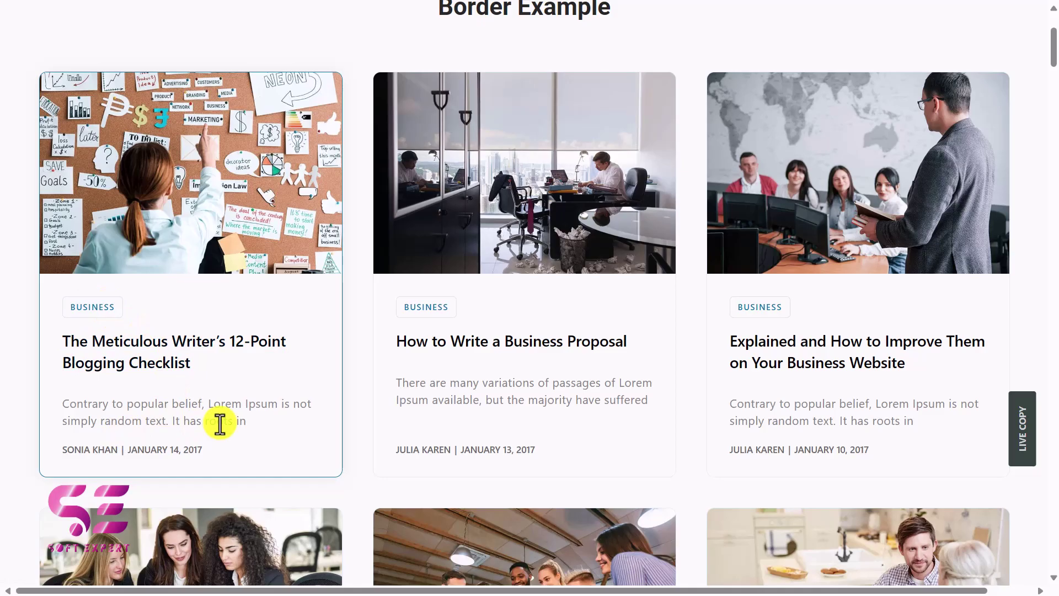
pyautogui.scroll(-15, 734, 269)
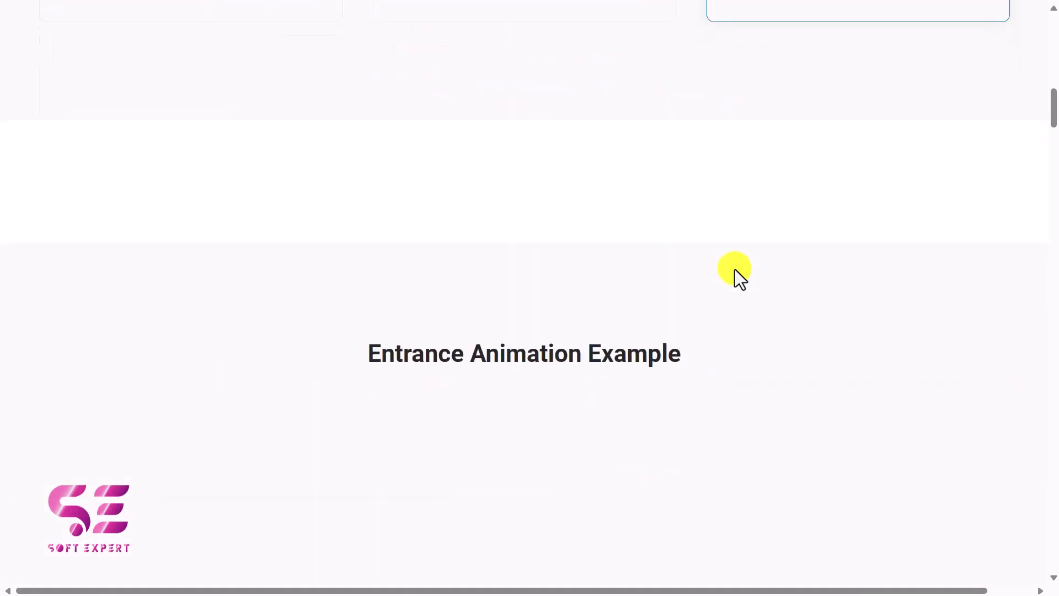
pyautogui.scroll(-1, 735, 269)
pyautogui.scroll(-3, 735, 269)
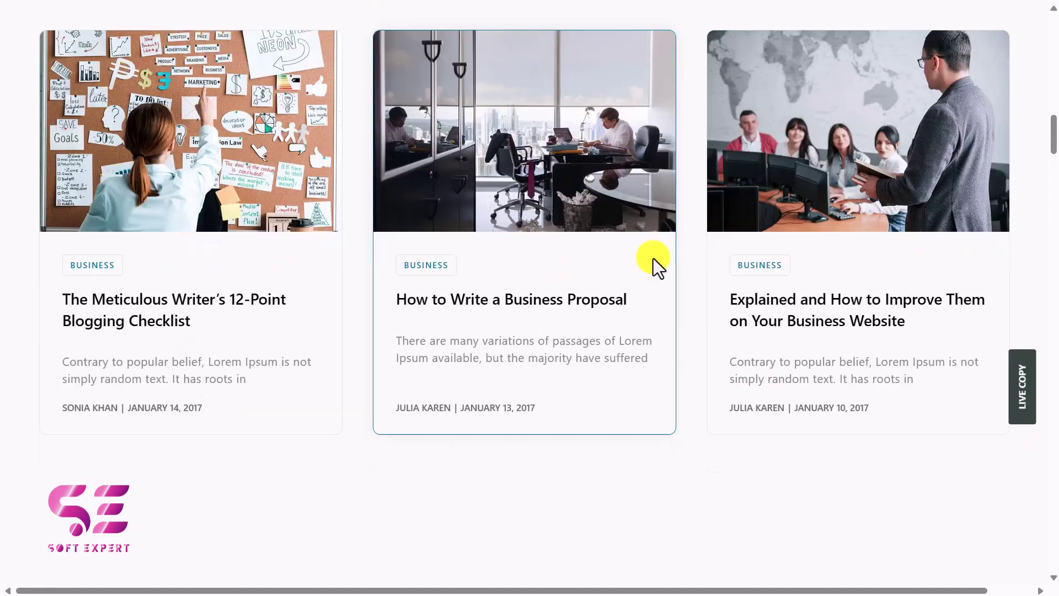
pyautogui.scroll(-5, 653, 258)
pyautogui.scroll(-10, 619, 249)
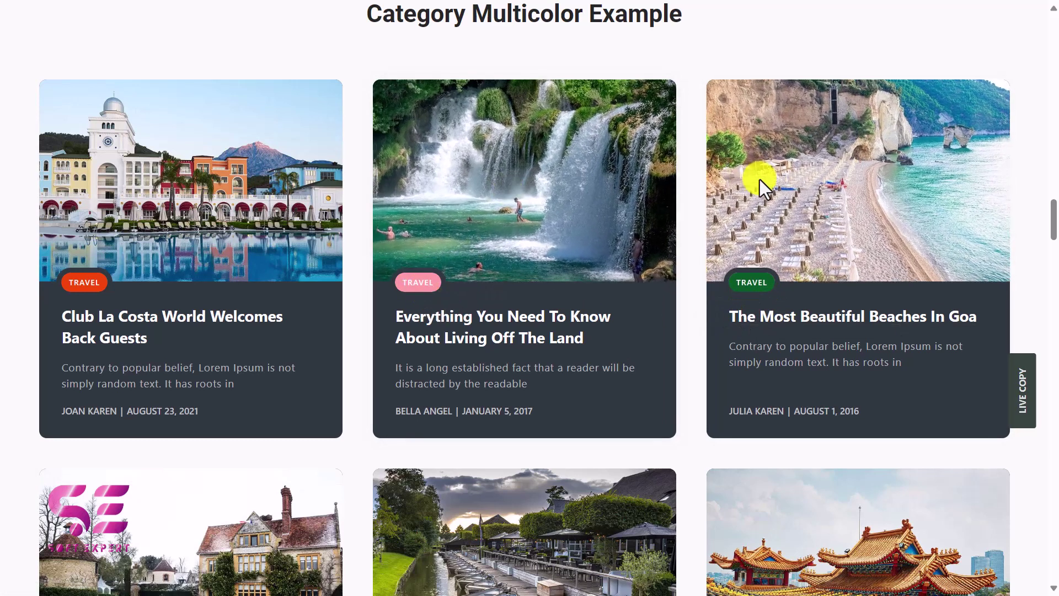
# Examine the gradient and shadow examples further down the post grid demo page.
pyautogui.scroll(-12, 594, 253)
pyautogui.scroll(-4, 593, 254)
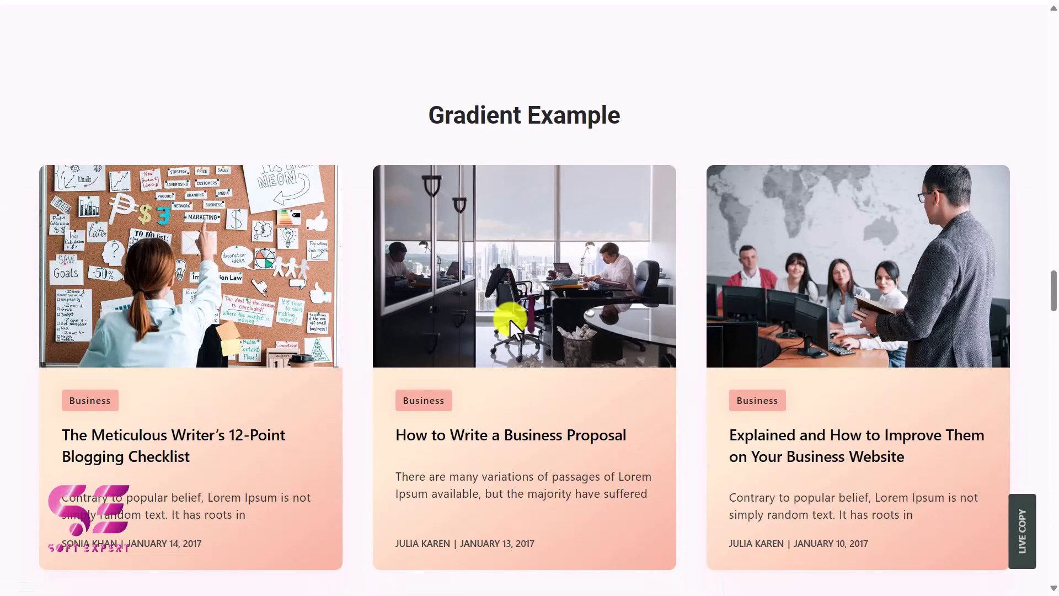
pyautogui.scroll(-4, 578, 309)
pyautogui.scroll(-15, 695, 329)
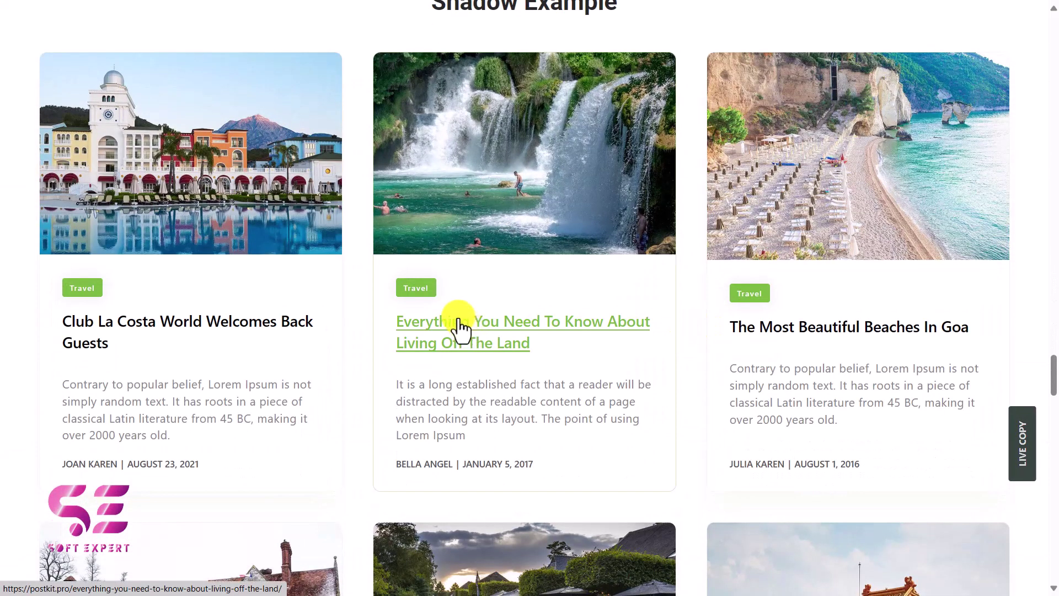
pyautogui.click(458, 325)
pyautogui.scroll(-3, 481, 283)
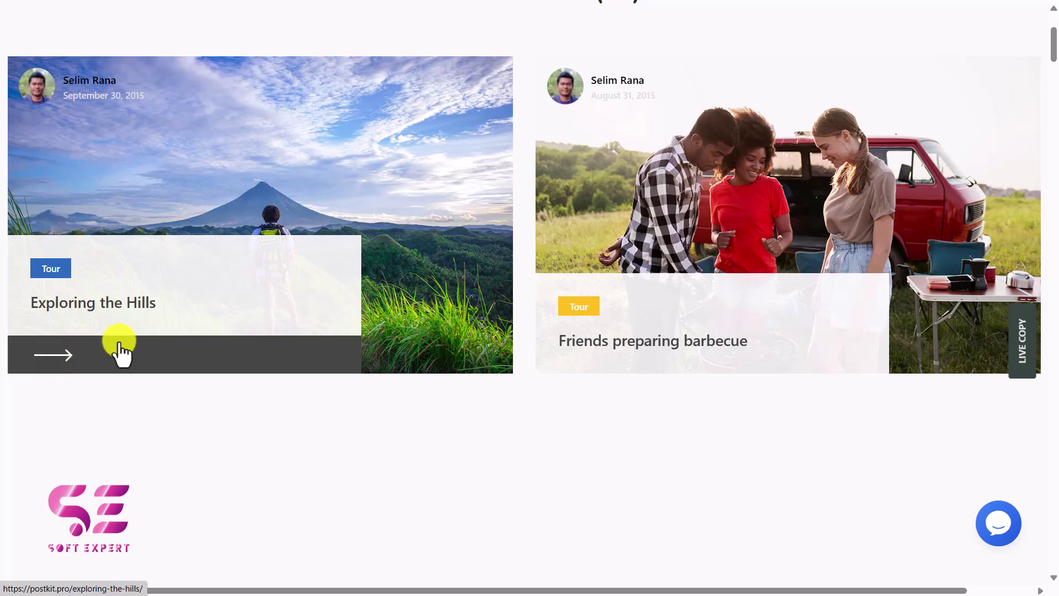
# Examine the card layouts and styles on the Alex Grid and Alice Grid demo pages.
pyautogui.scroll(-15, 230, 359)
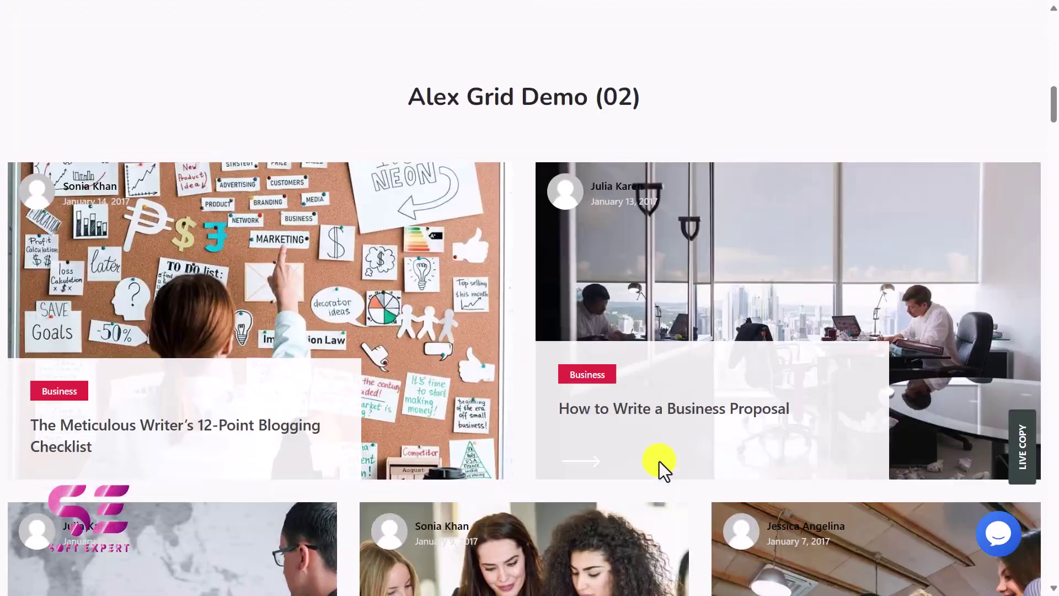
pyautogui.scroll(-20, 513, 369)
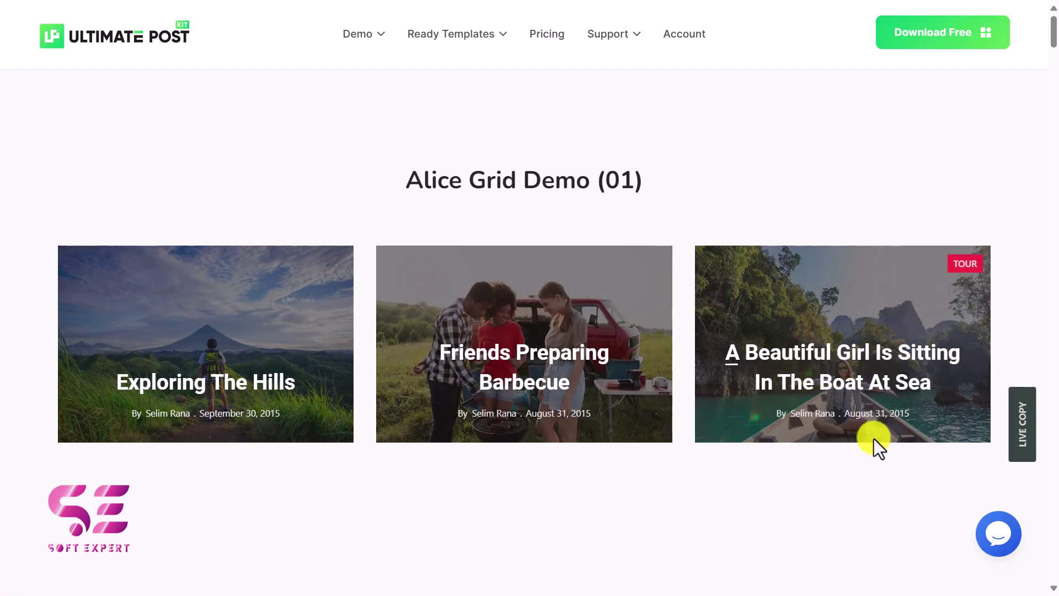
pyautogui.scroll(-15, 782, 283)
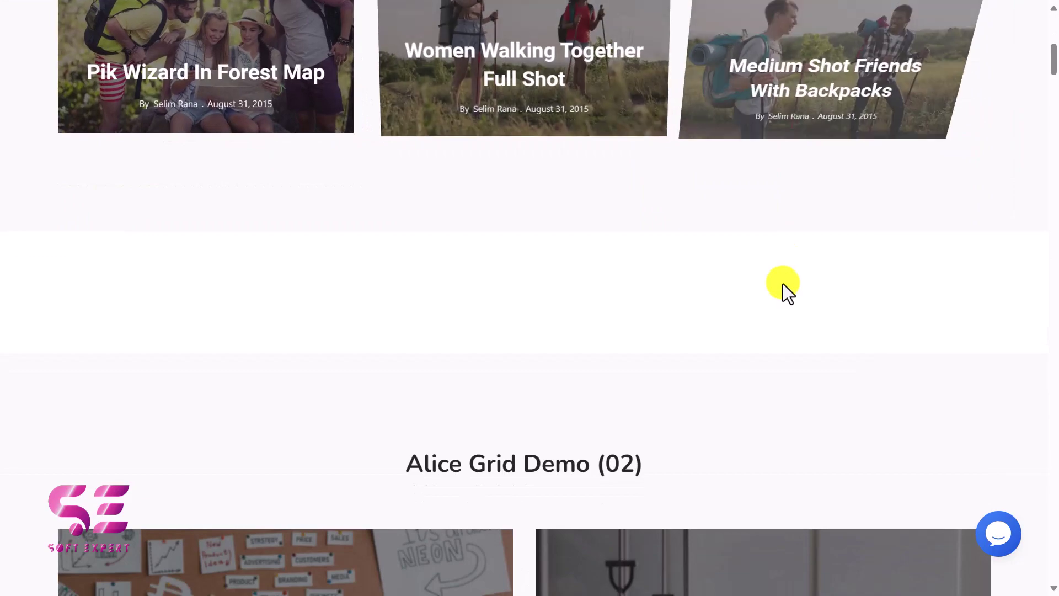
pyautogui.scroll(-10, 781, 285)
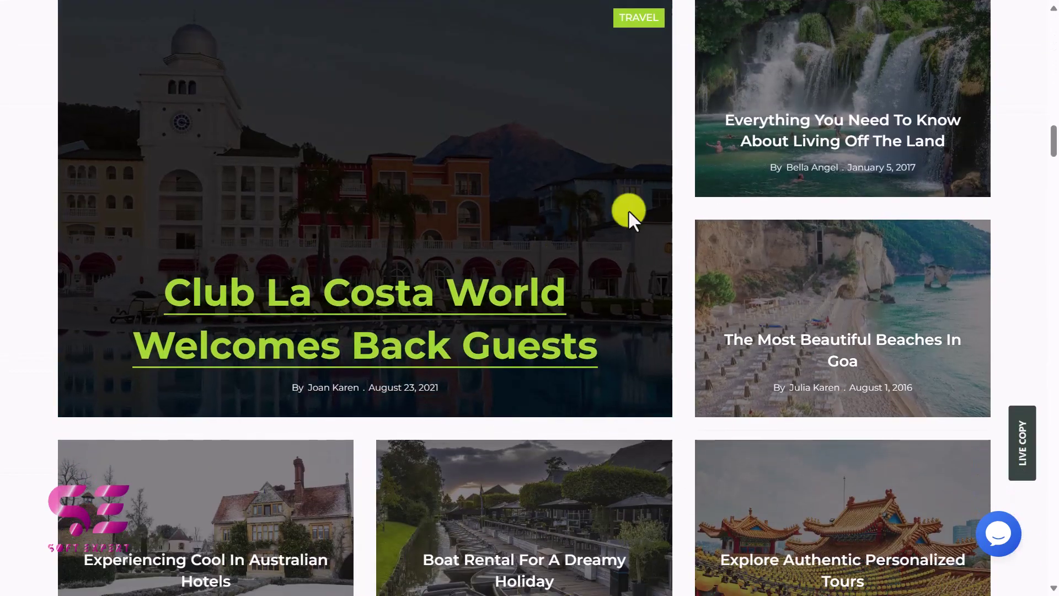
pyautogui.scroll(-5, 541, 403)
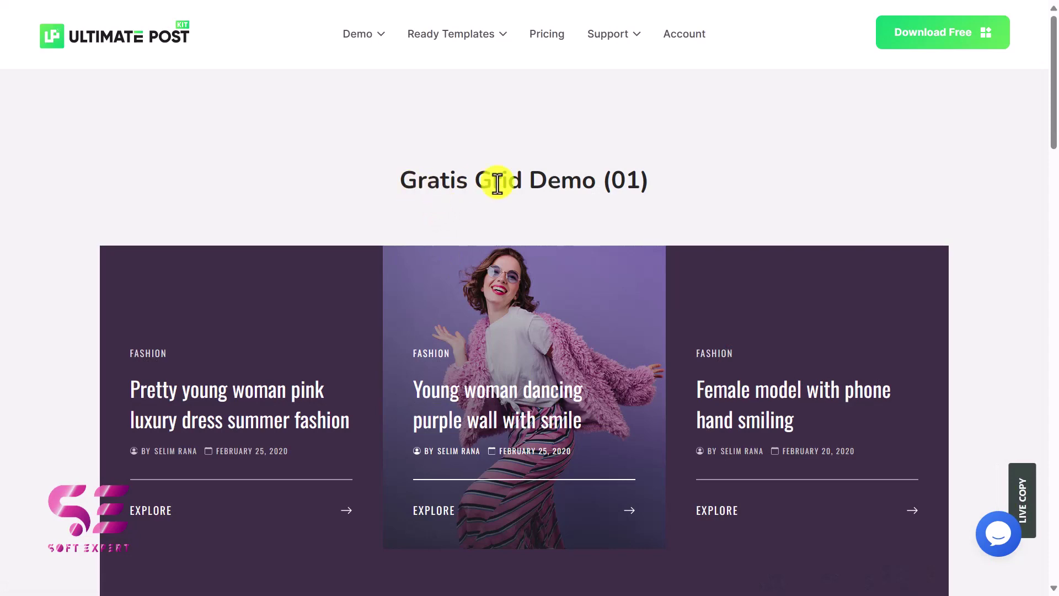
# Examine the two Gratis Grid demos, including how their cards reveal images.
pyautogui.scroll(-2, 418, 318)
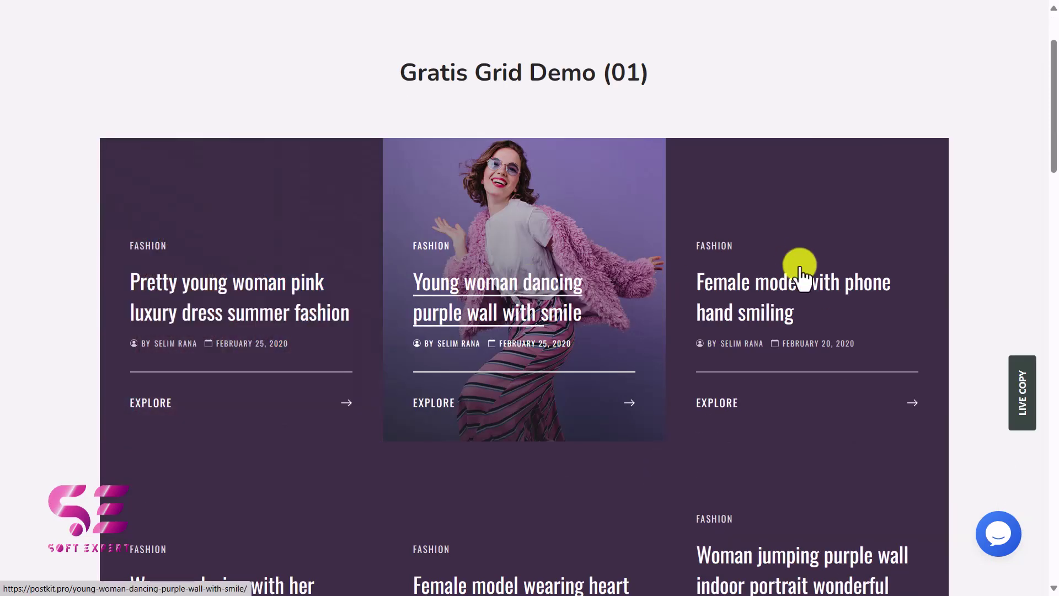
pyautogui.scroll(-5, 802, 274)
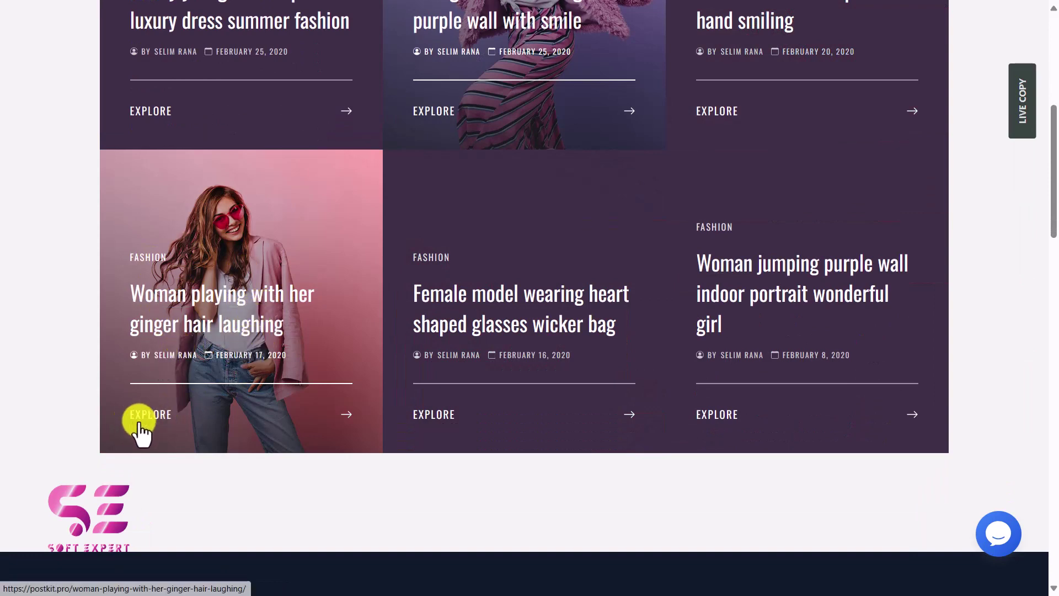
pyautogui.scroll(-8, 213, 419)
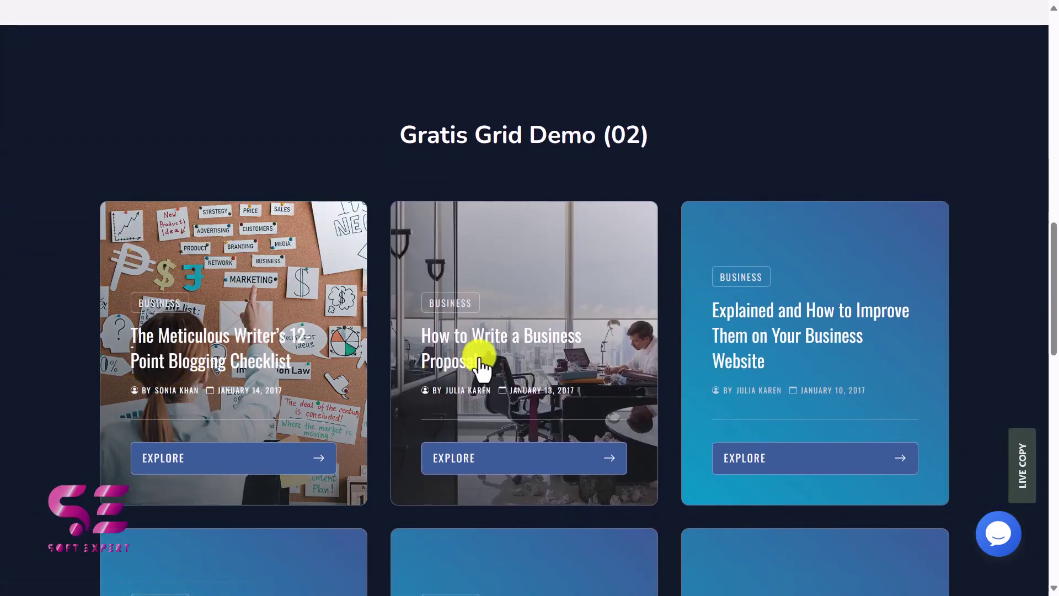
pyautogui.scroll(-7, 828, 353)
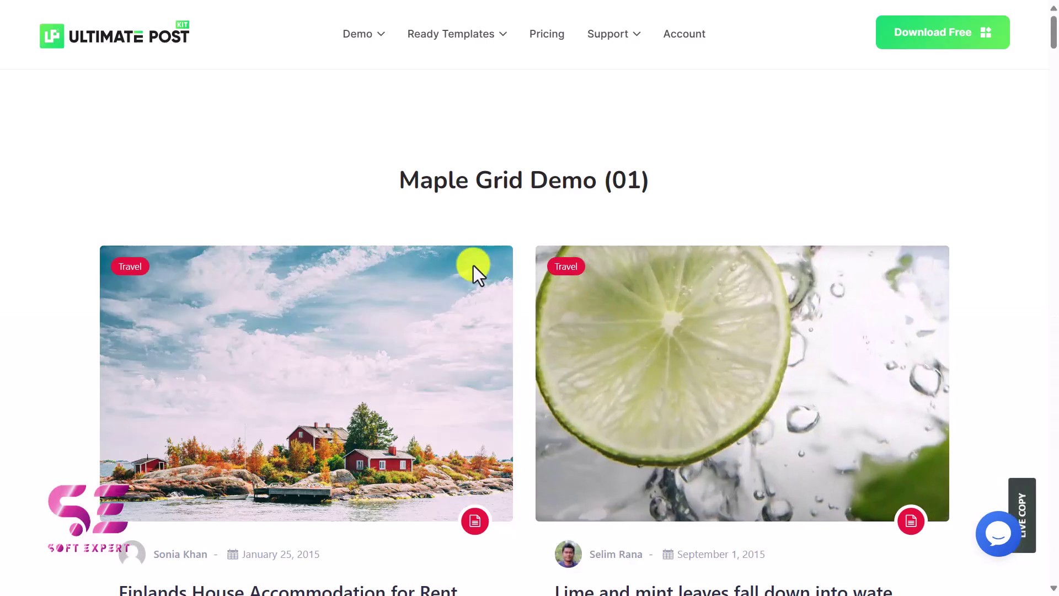
# Look through the Maple Grid demos, comparing the large-card and small-thumbnail post layouts.
pyautogui.scroll(-3, 584, 217)
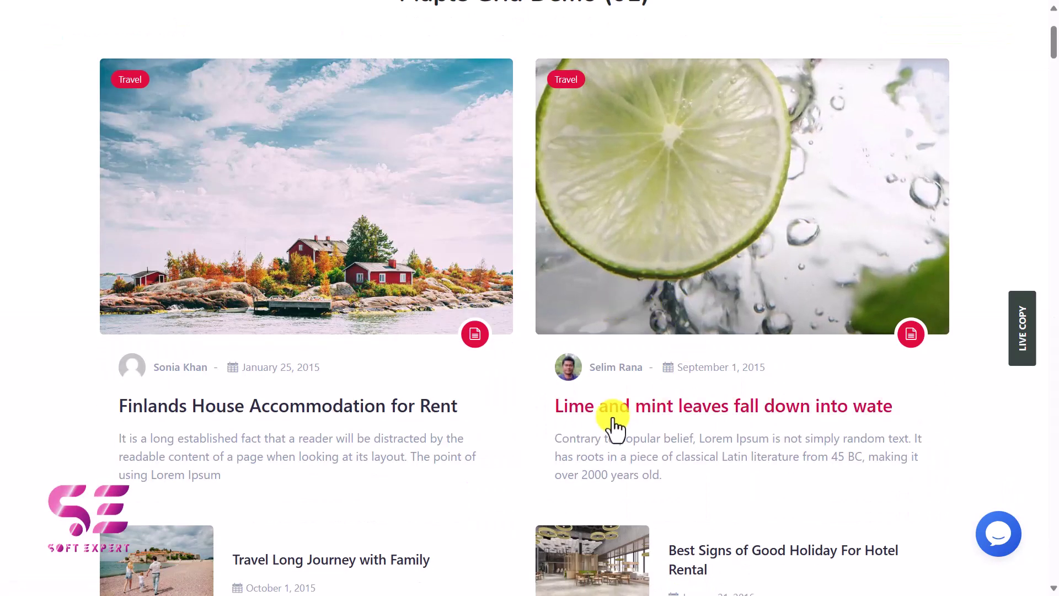
pyautogui.scroll(-4, 397, 426)
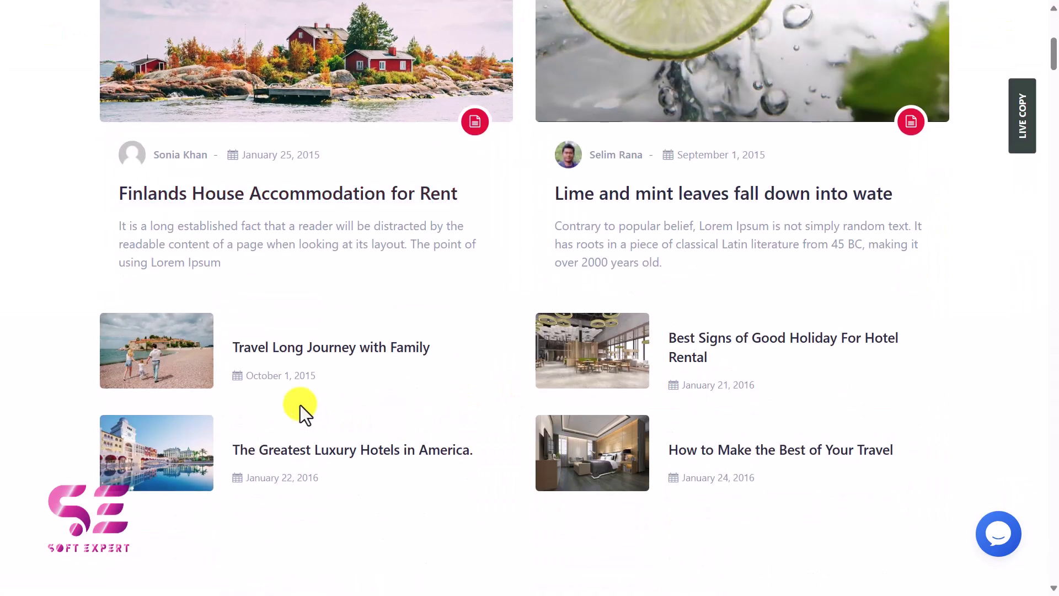
pyautogui.scroll(-20, 657, 363)
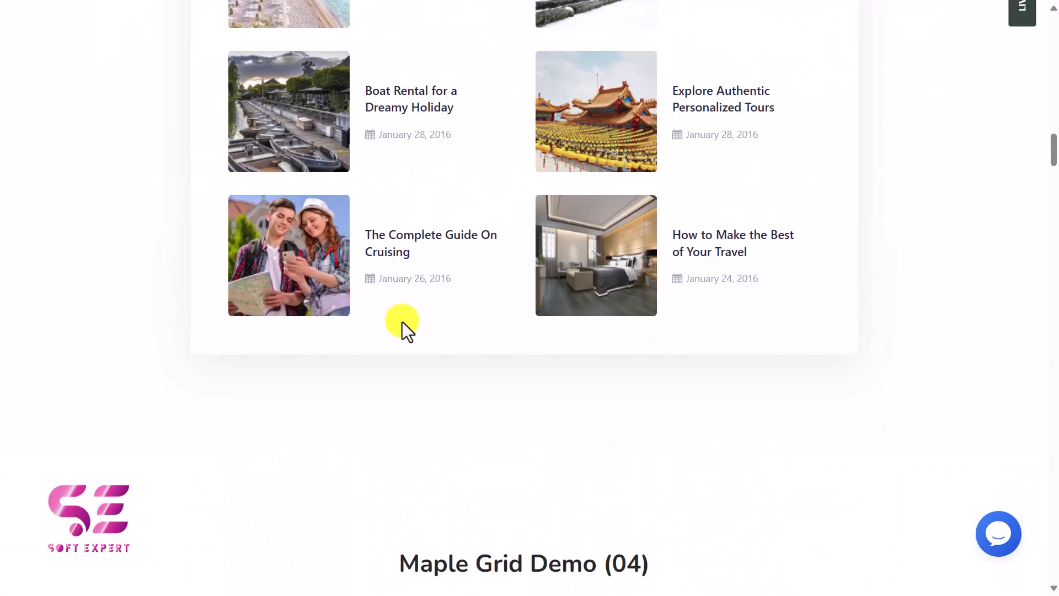
pyautogui.scroll(-11, 402, 322)
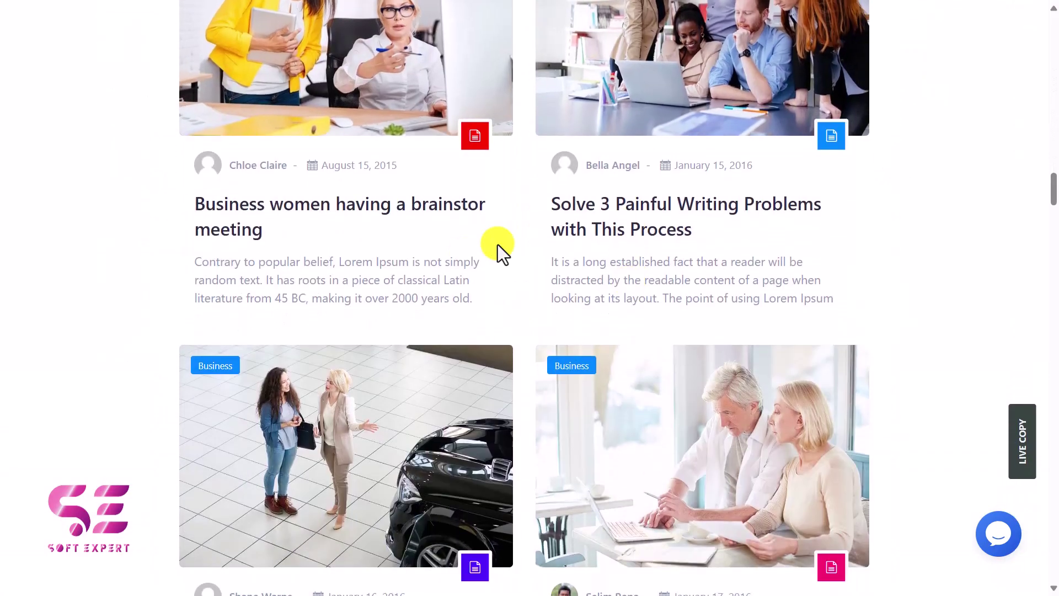
pyautogui.scroll(-1, 497, 244)
pyautogui.scroll(-4, 546, 203)
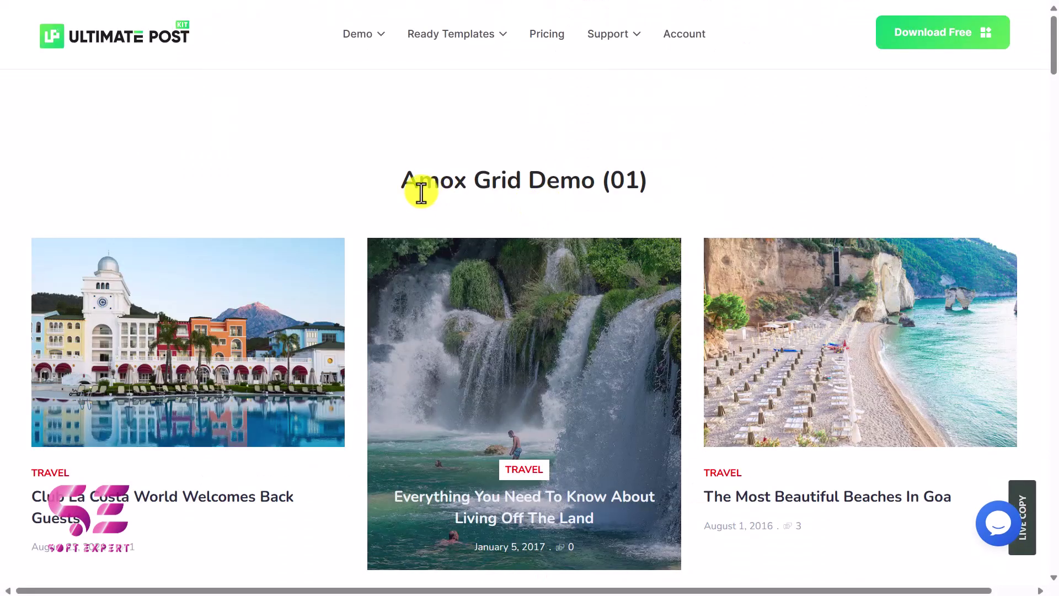
# Look through the Amox Grid demos, including the entrance animation variant.
pyautogui.scroll(-4, 546, 199)
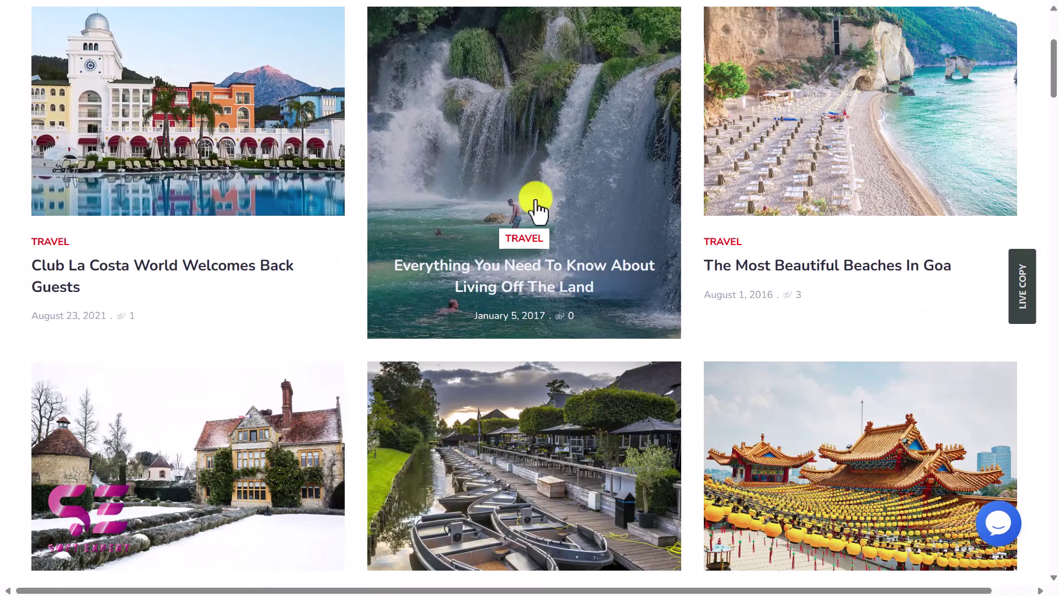
pyautogui.scroll(-13, 739, 216)
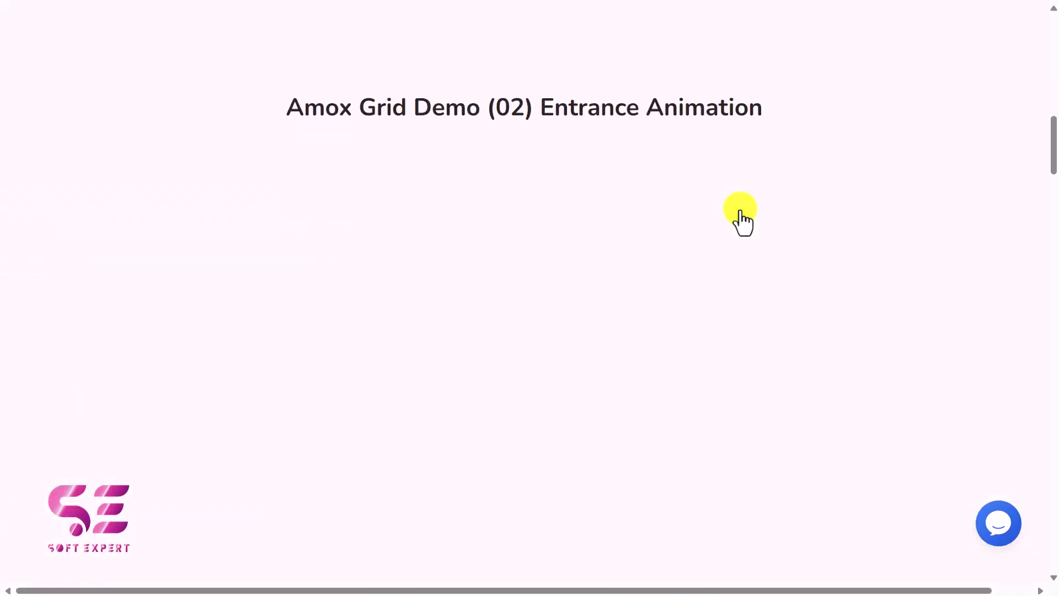
pyautogui.scroll(-9, 553, 307)
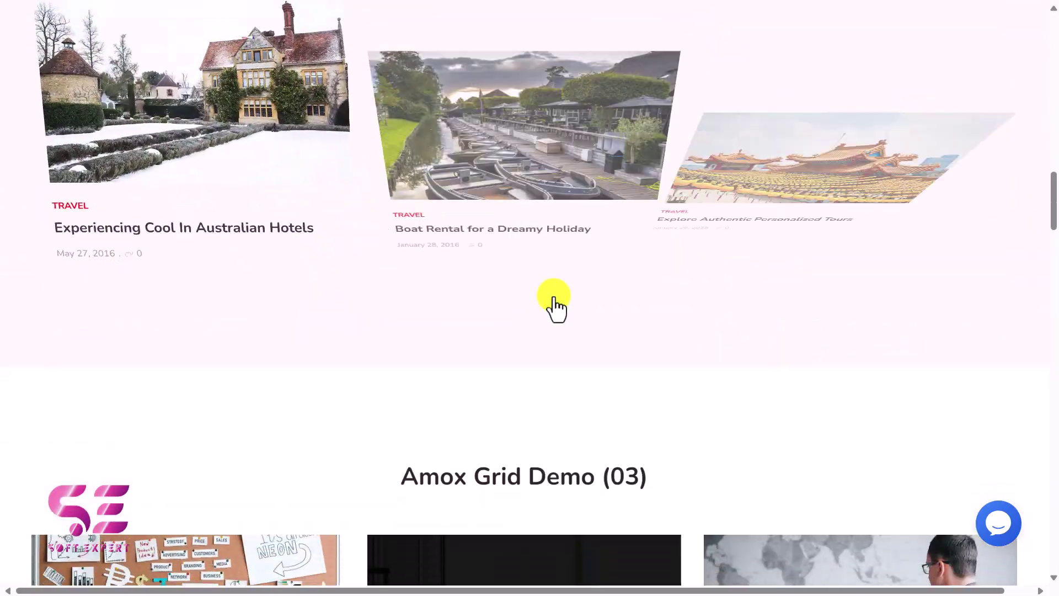
# Examine the coloured post cards in Amox Grid Demo (03) on the demo page.
pyautogui.scroll(-15, 555, 307)
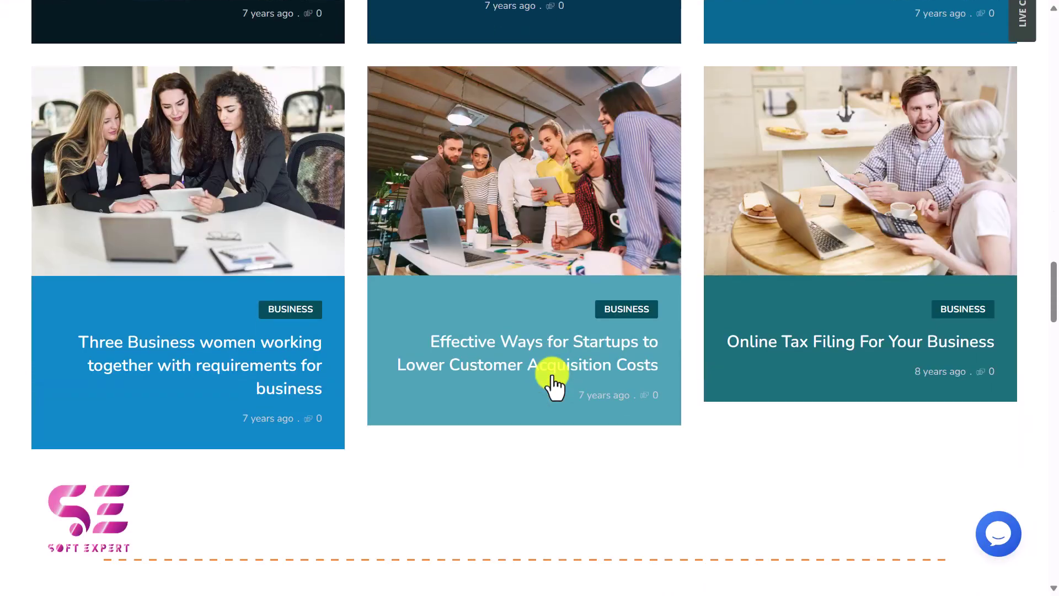
pyautogui.scroll(-1, 553, 386)
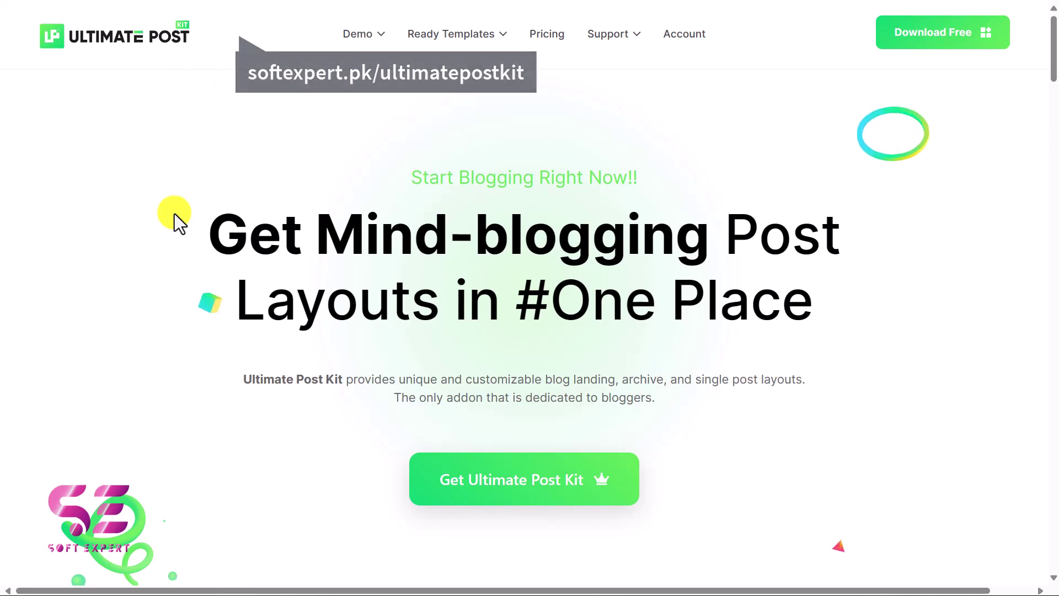
# Download the free Ultimate Post Kit plugin zip and switch to the WordPress dashboard.
pyautogui.moveTo(122, 56)
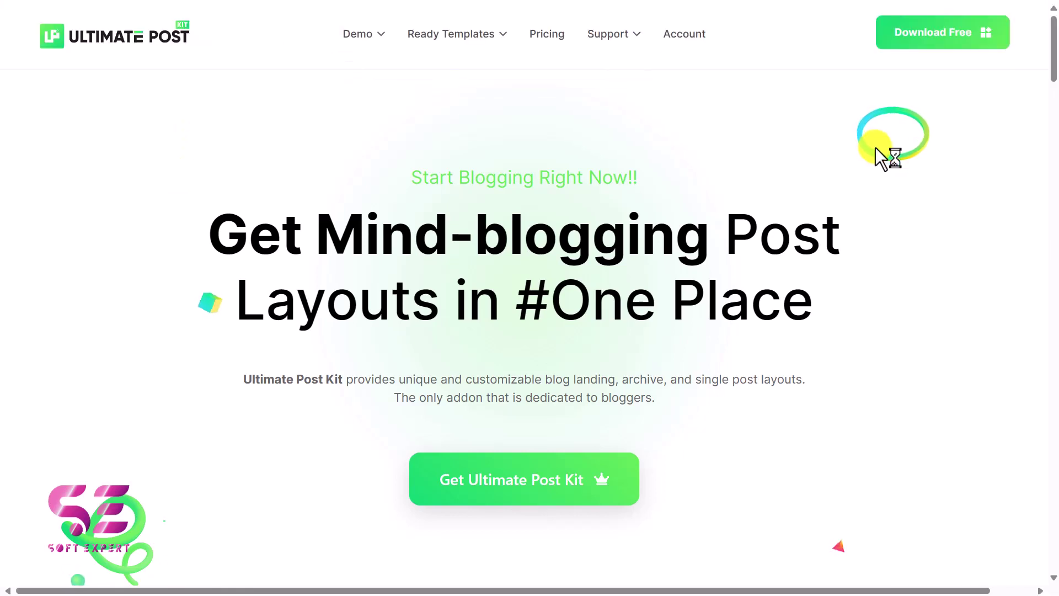
pyautogui.click(953, 43)
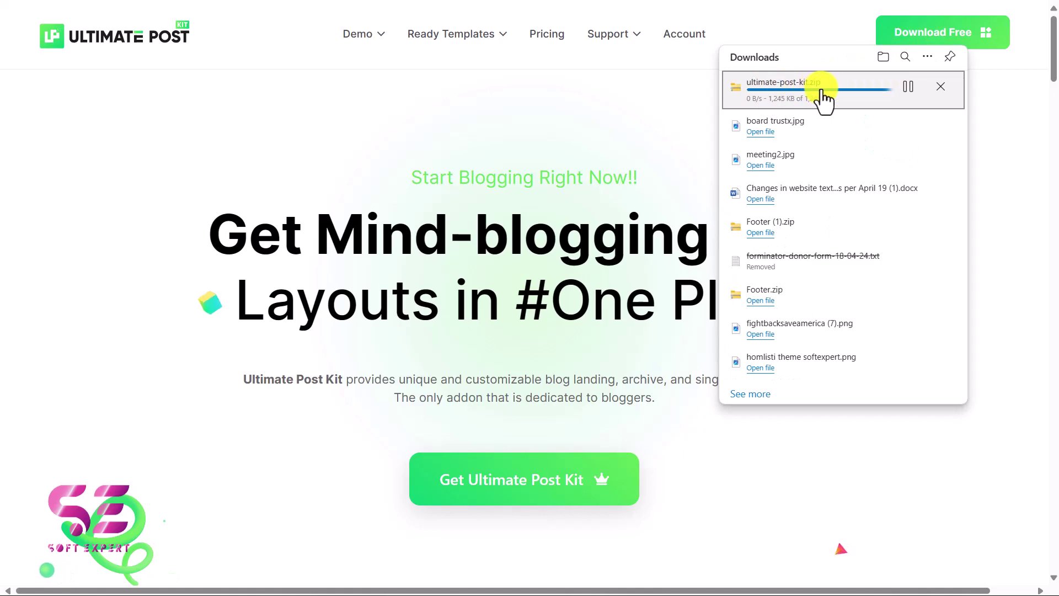
pyautogui.hotkey('alt', 'Tab')
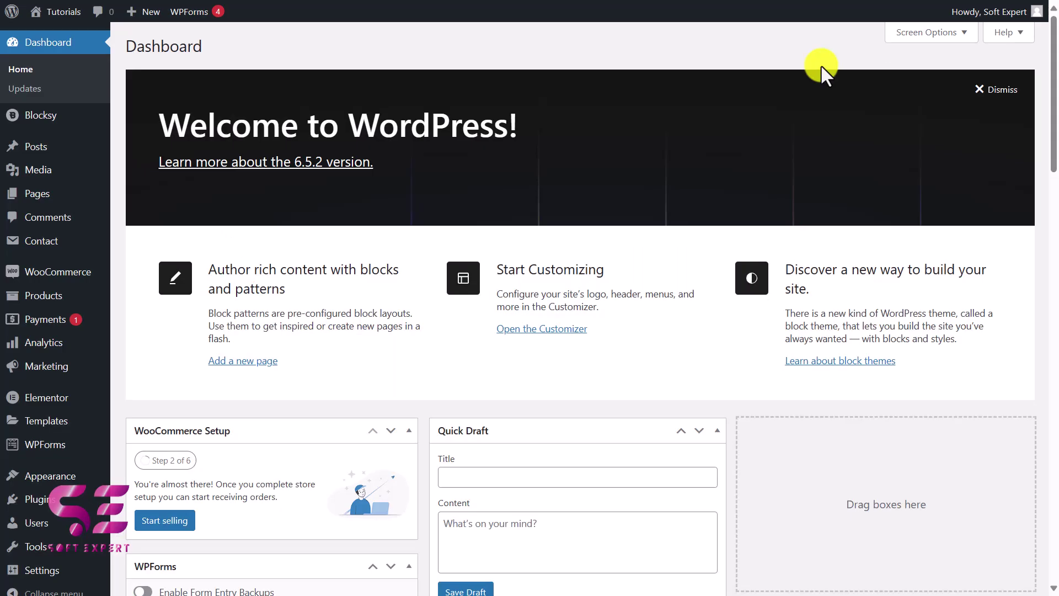
# Upload ultimate-post-kit.zip as a new plugin, install it and activate it.
pyautogui.moveTo(80, 400)
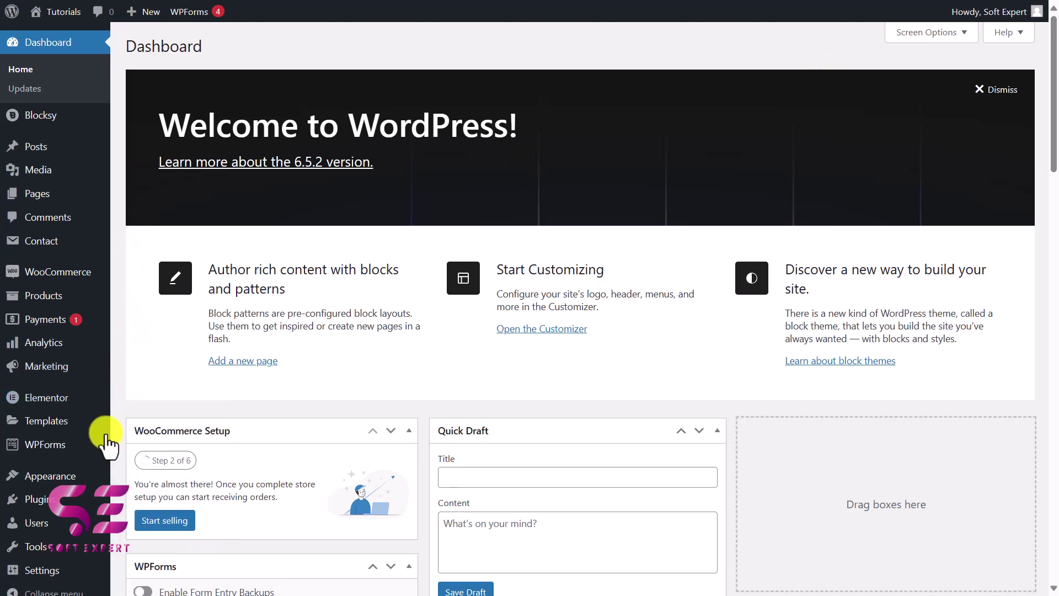
pyautogui.moveTo(51, 501)
pyautogui.click(155, 523)
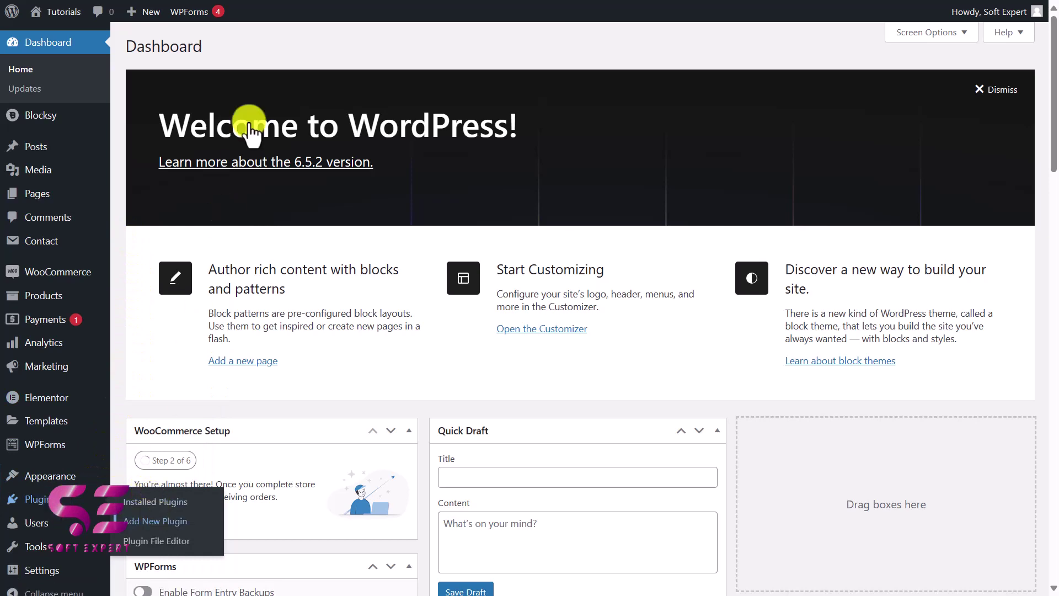
pyautogui.click(254, 47)
pyautogui.click(481, 167)
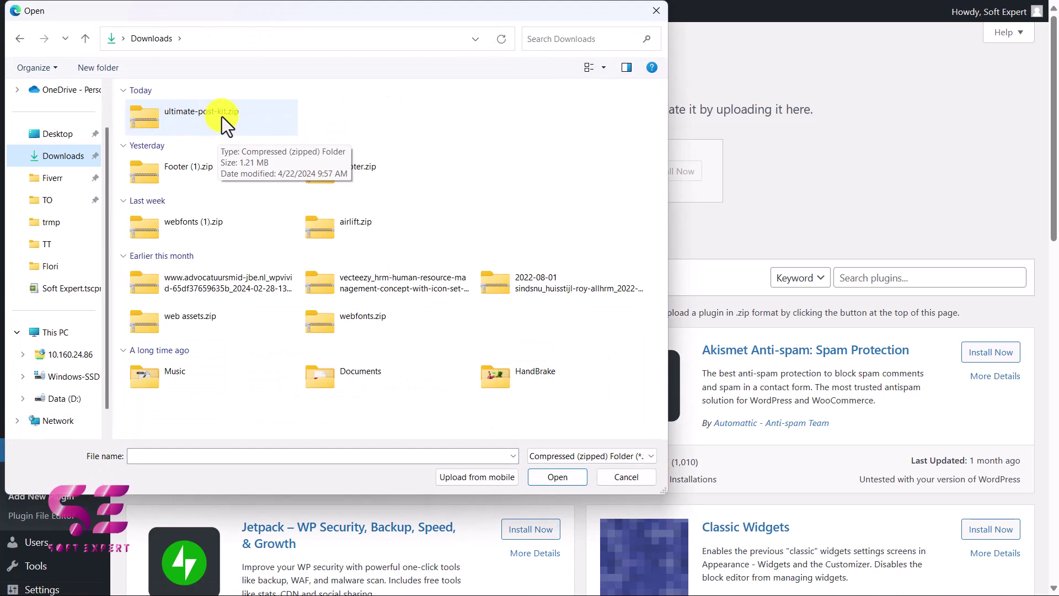
pyautogui.click(223, 117)
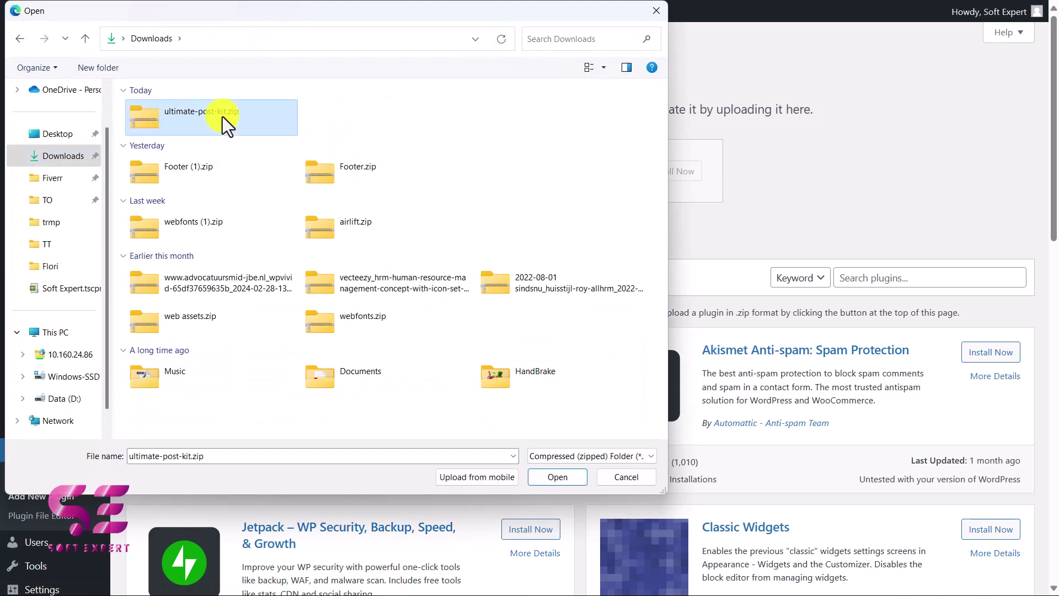
pyautogui.click(535, 477)
pyautogui.click(670, 176)
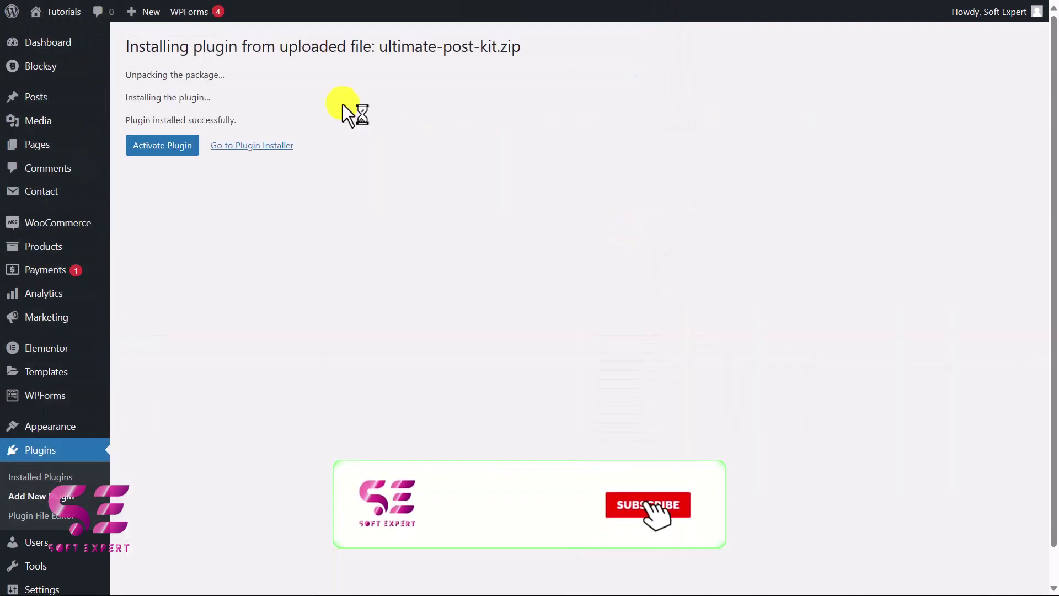
pyautogui.click(157, 149)
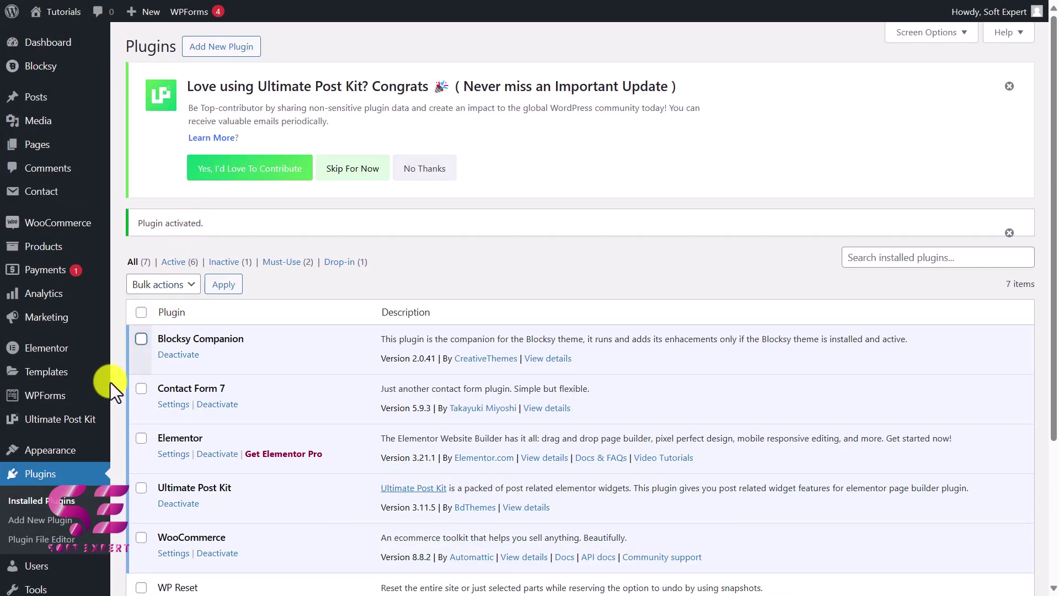
# Open the Ultimate Post Kit settings and allow the plugin's data-sharing permissions.
pyautogui.moveTo(89, 422)
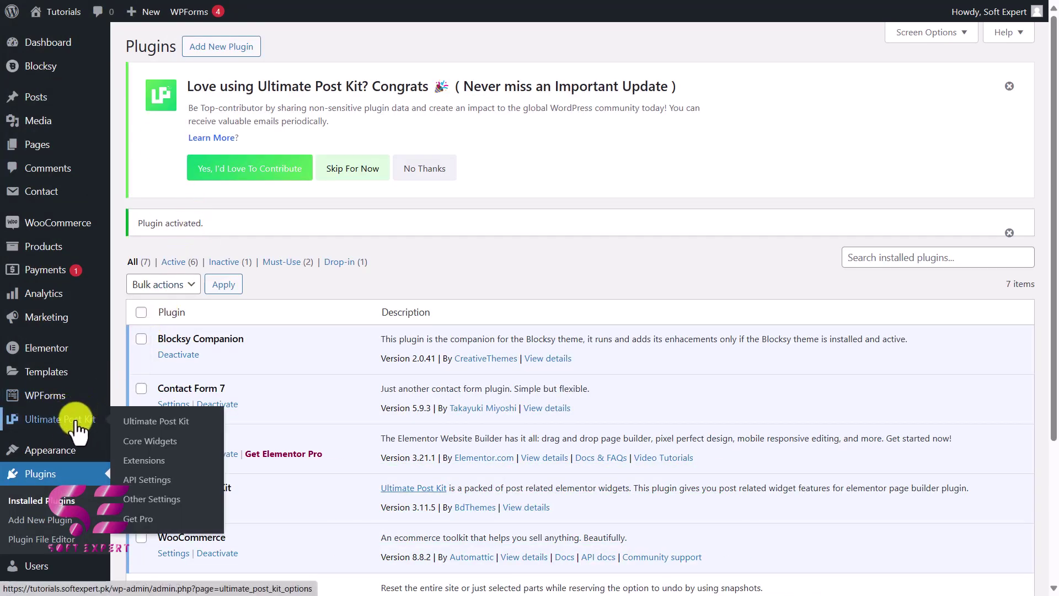
pyautogui.click(78, 424)
pyautogui.click(466, 288)
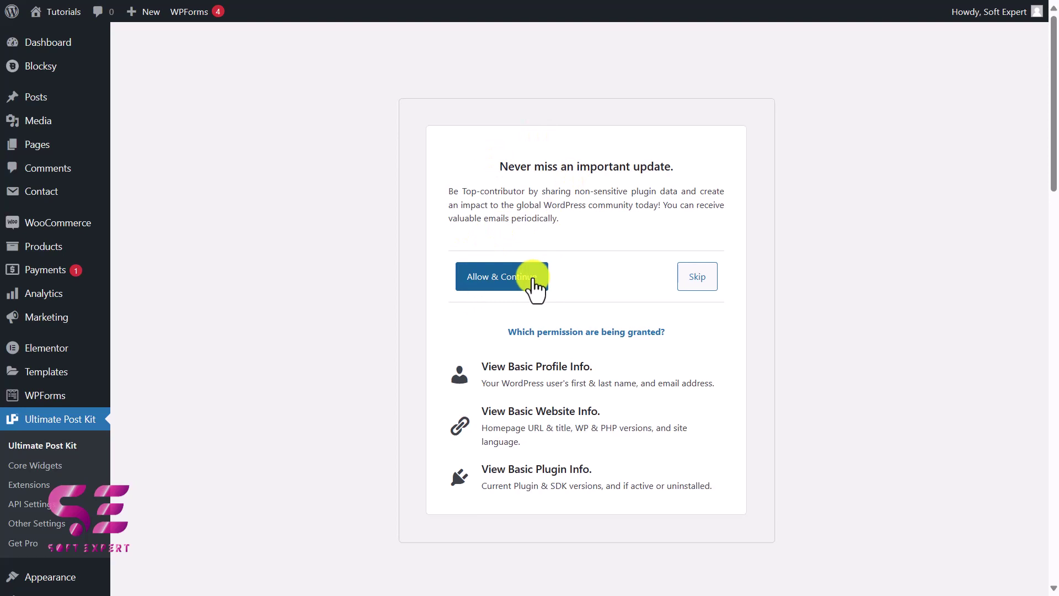
pyautogui.click(535, 285)
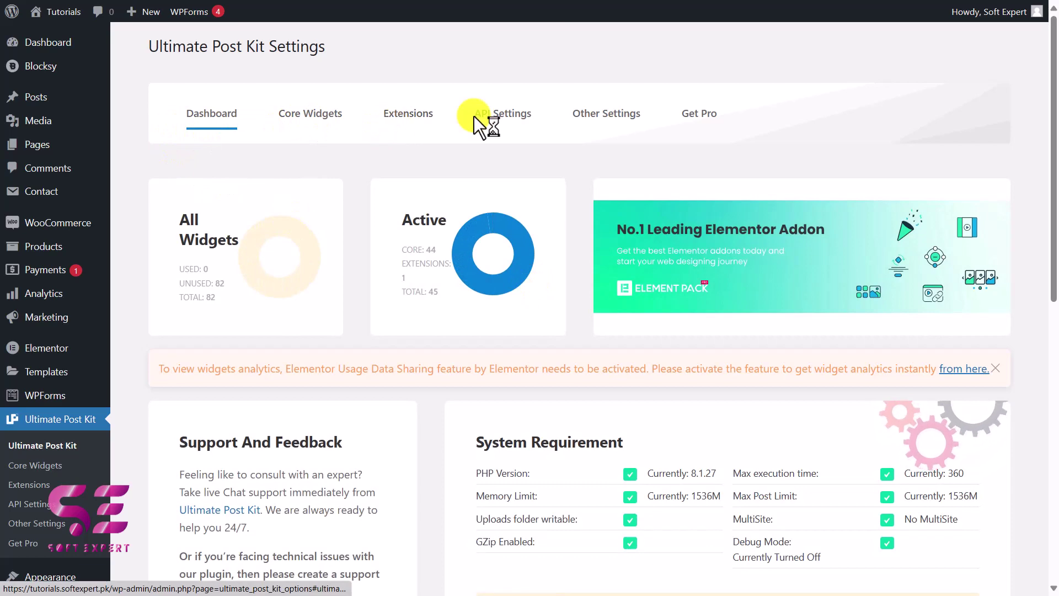
# Filter the core widgets to the free ones and deactivate all widgets.
pyautogui.click(303, 120)
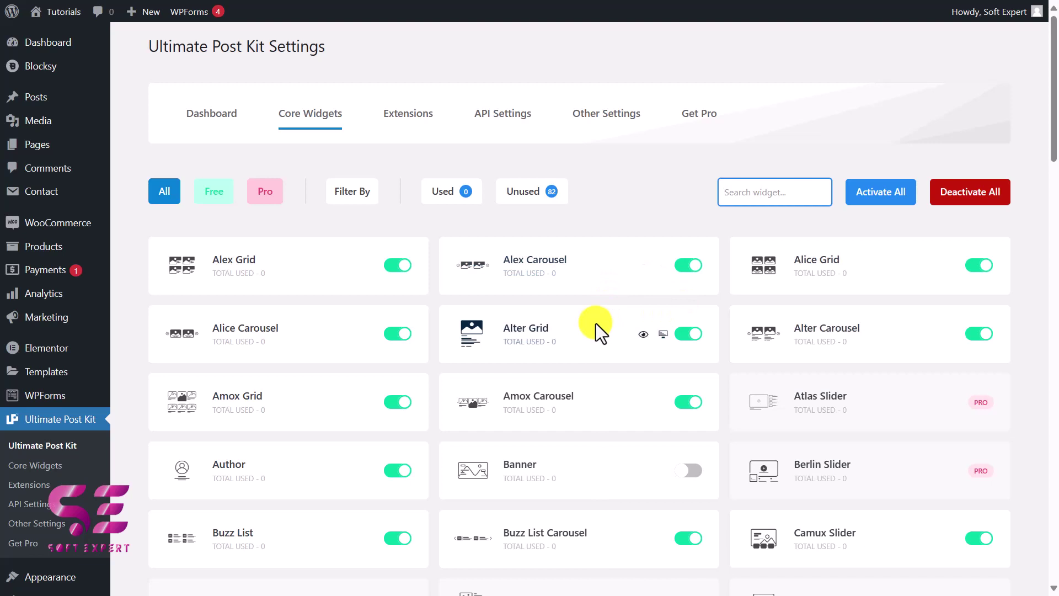
pyautogui.click(223, 197)
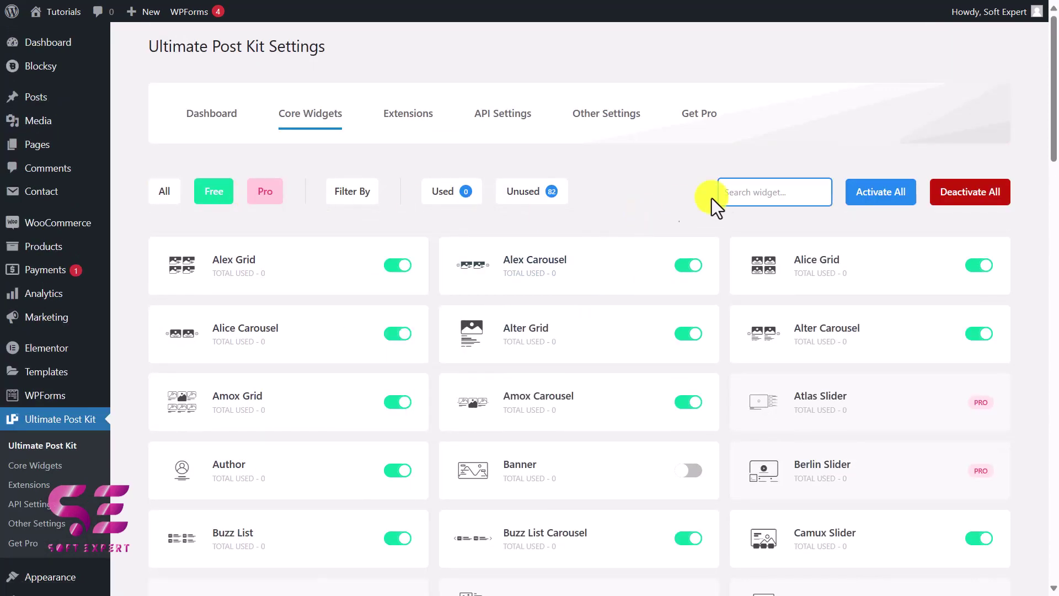
pyautogui.click(975, 193)
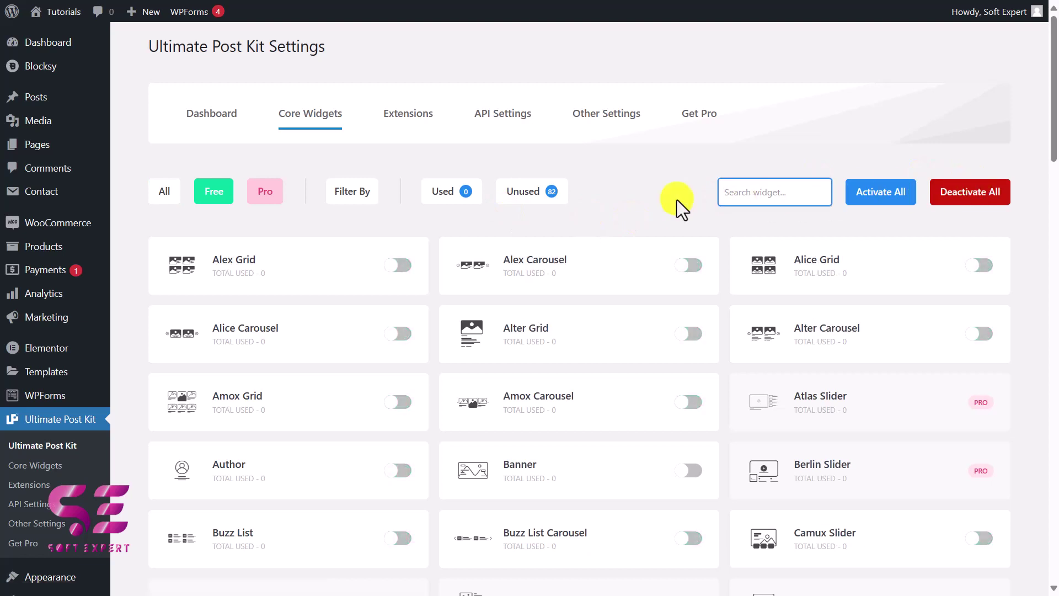
# Search the core widgets for "grid", enable all free grid widgets from Alex Grid to Ramble Grid, and save the settings.
pyautogui.write('grid')
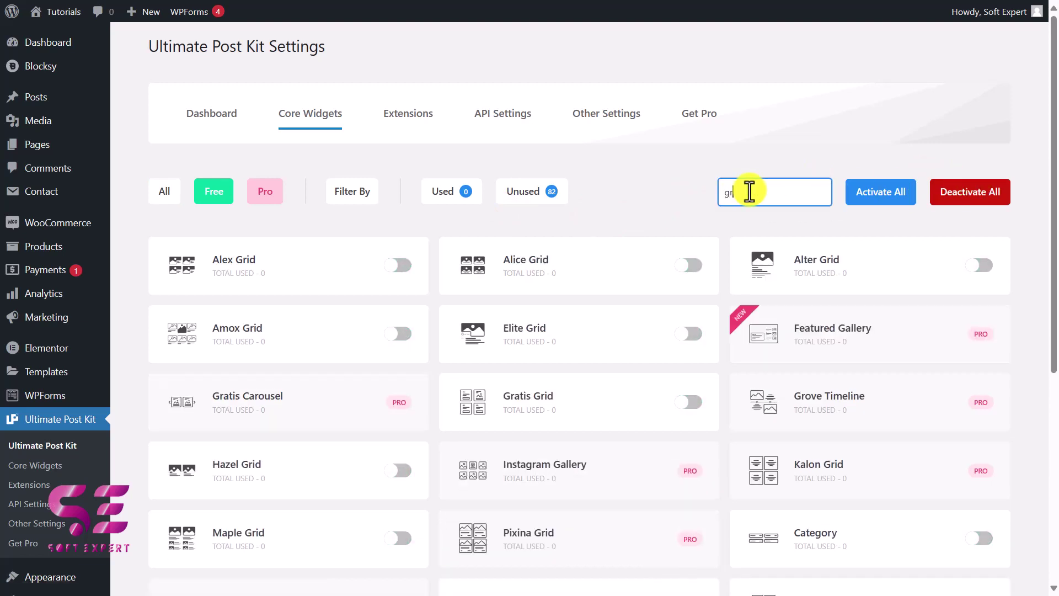
pyautogui.click(399, 269)
pyautogui.click(697, 268)
pyautogui.click(978, 265)
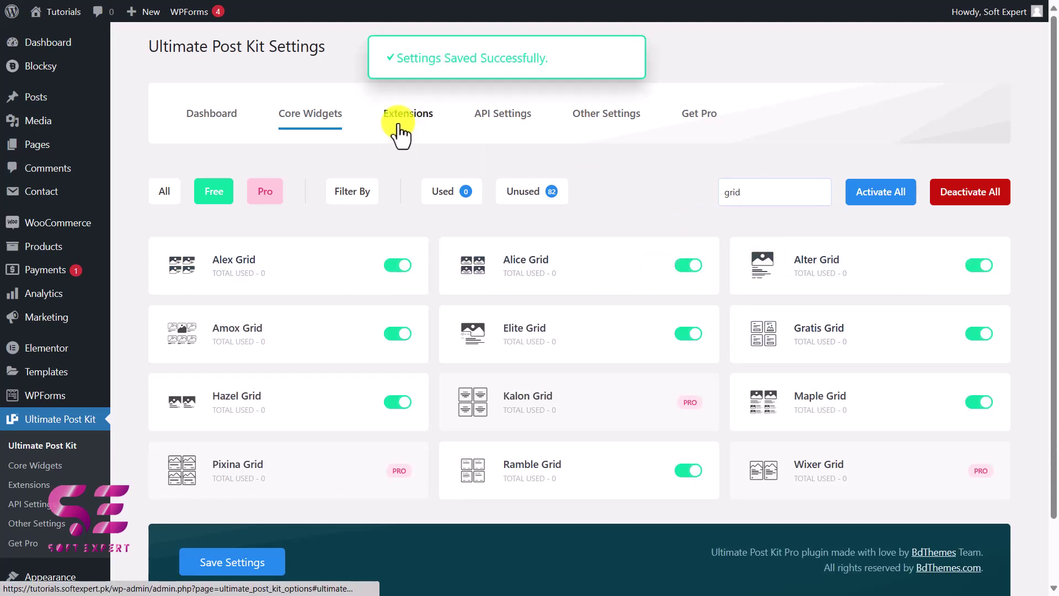
# Look through the plugin's Extensions, API Settings and Other Settings, and return to the core widgets.
pyautogui.click(398, 124)
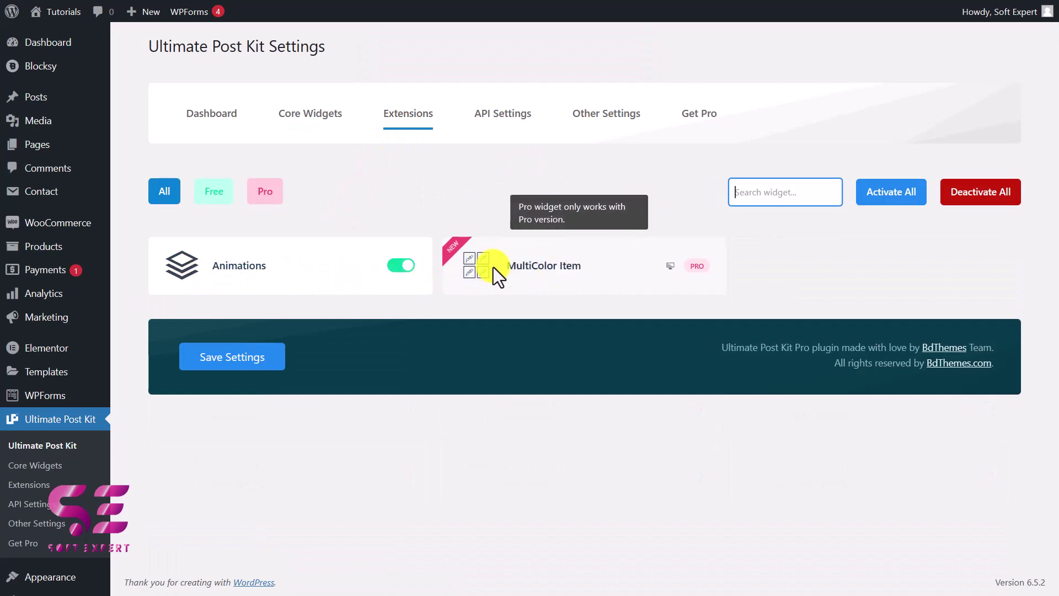
pyautogui.click(503, 123)
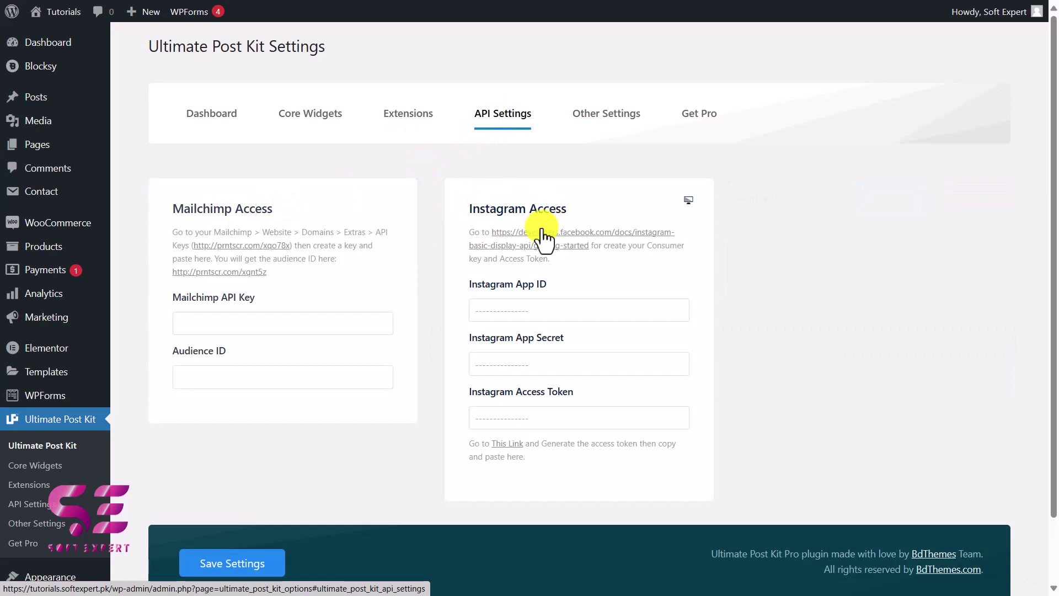
pyautogui.click(591, 127)
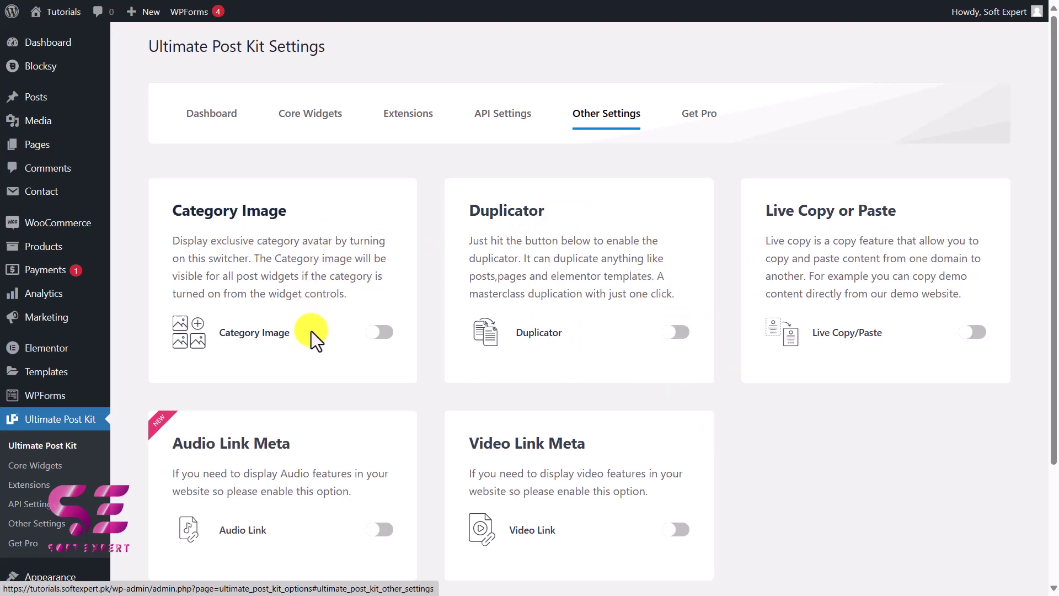
pyautogui.click(321, 128)
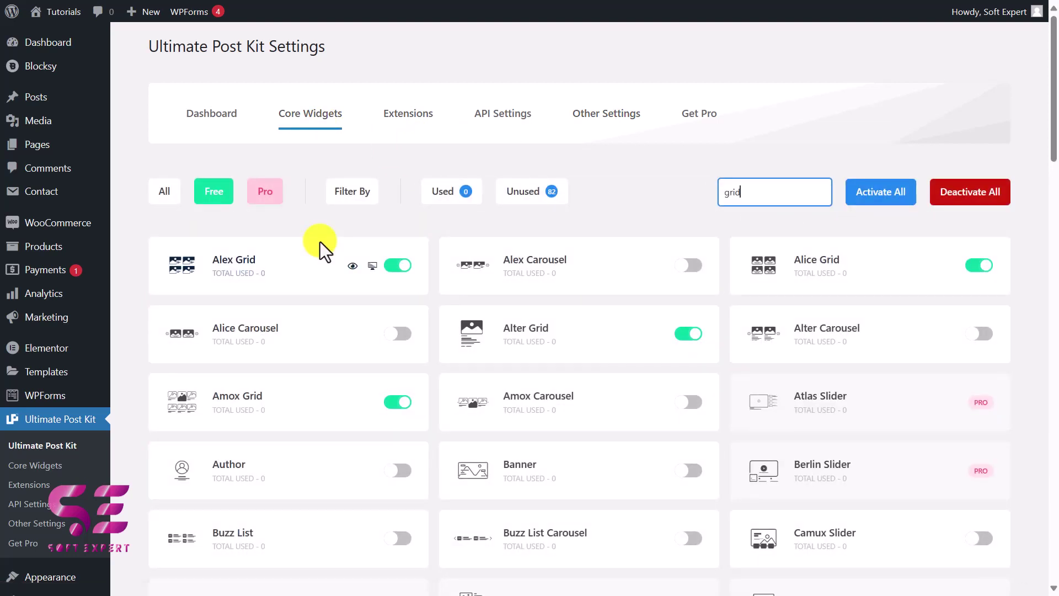
# Open the post "Blandit turpis cursus habitasse platea" and review its body text and featured image.
pyautogui.moveTo(43, 100)
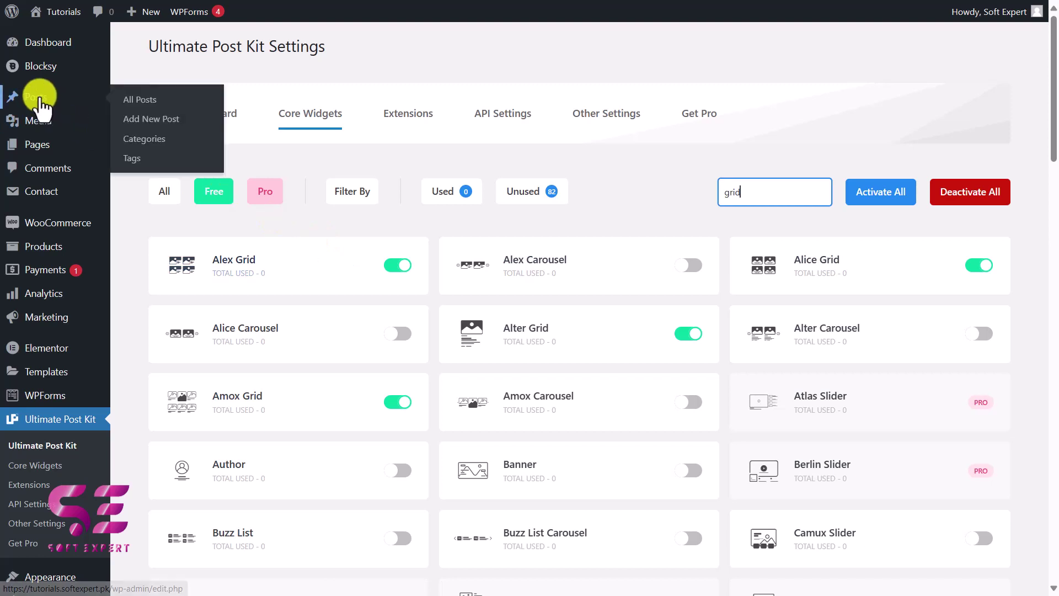
pyautogui.click(37, 105)
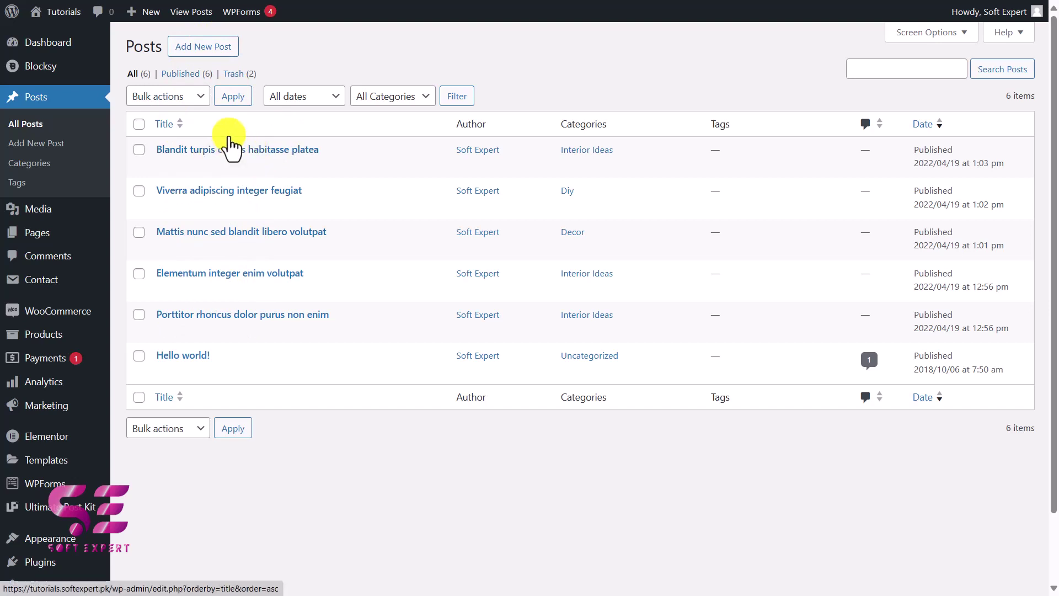
pyautogui.click(163, 167)
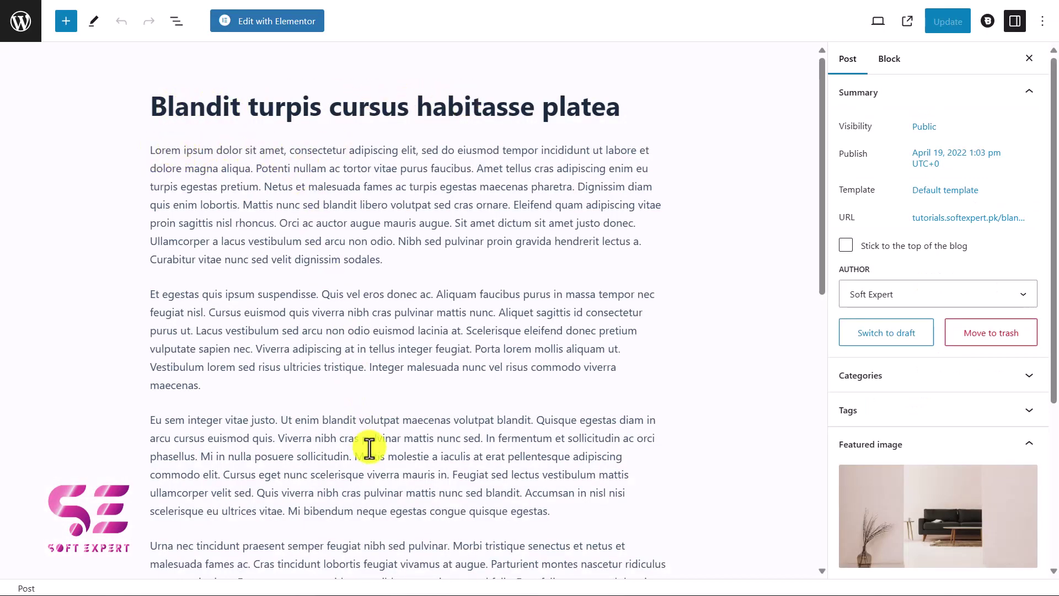
pyautogui.scroll(-10, 472, 433)
pyautogui.moveTo(877, 472)
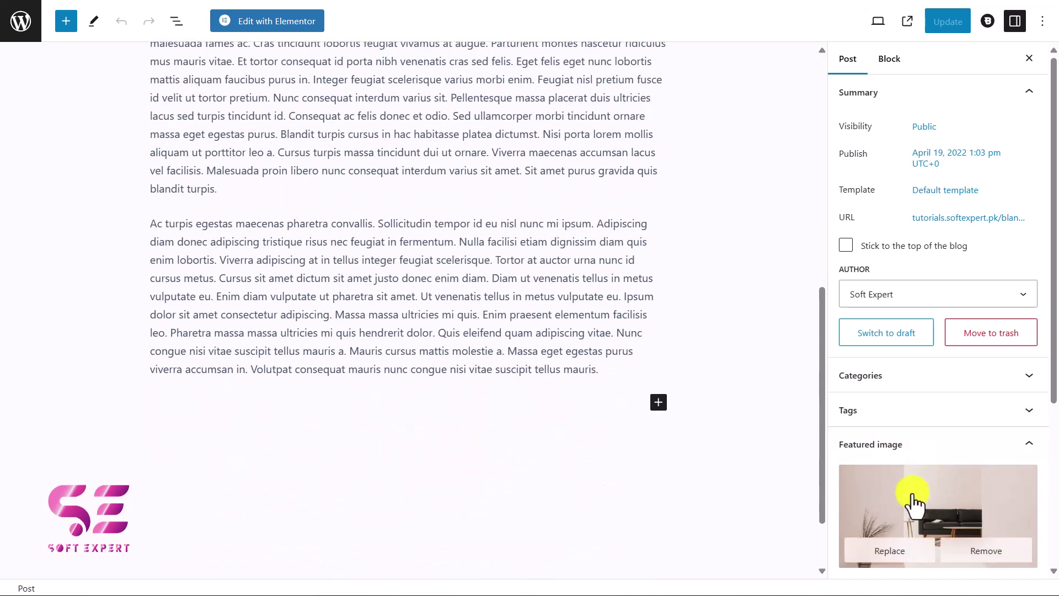
pyautogui.scroll(-1, 914, 502)
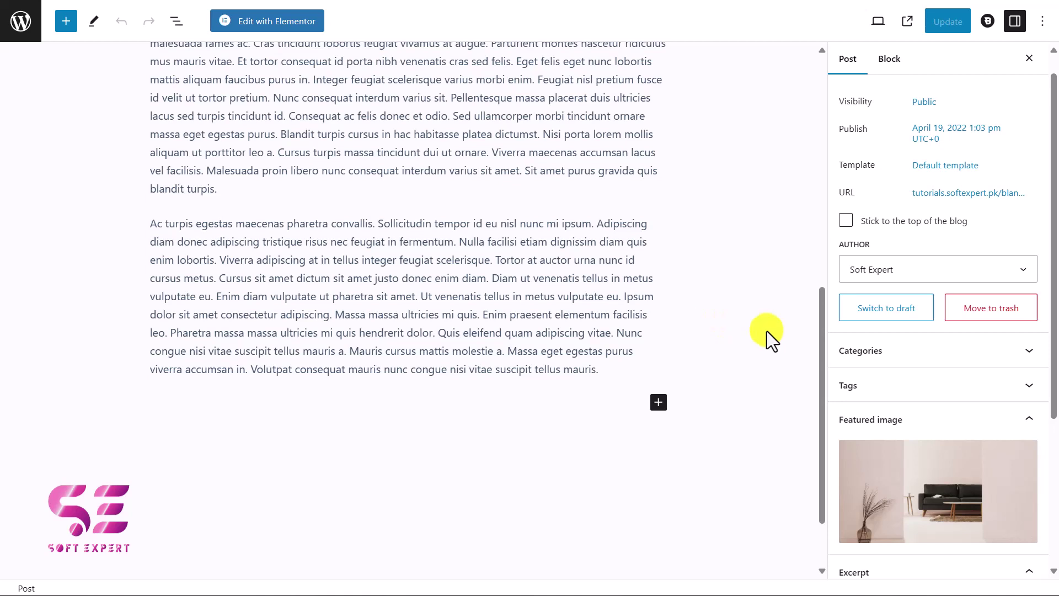
# Examine the post's categories, tags, featured image and excerpt settings, and return to the posts list.
pyautogui.click(866, 359)
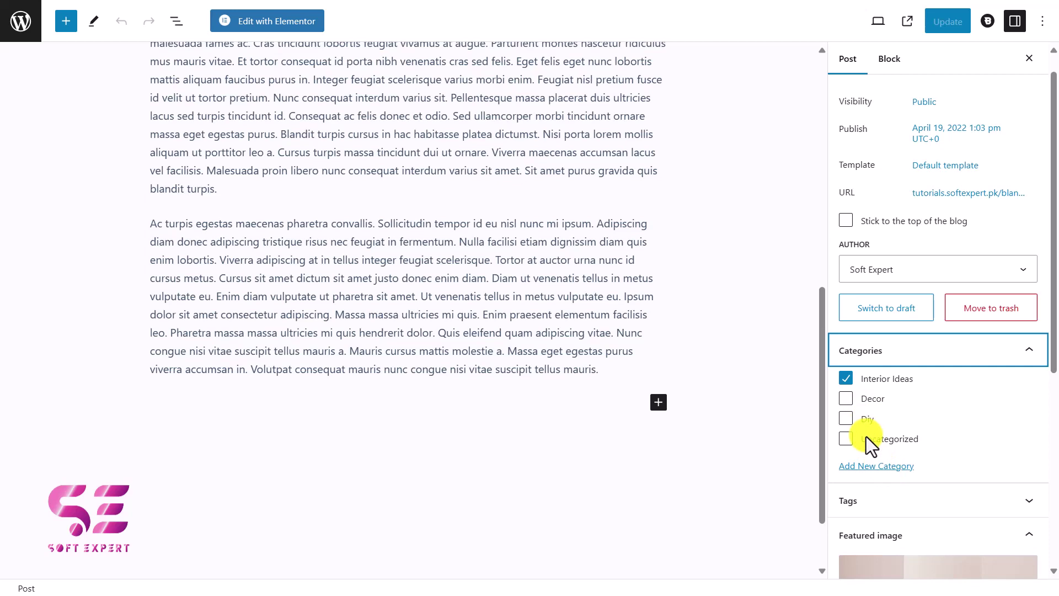
pyautogui.scroll(-2, 882, 405)
pyautogui.click(883, 411)
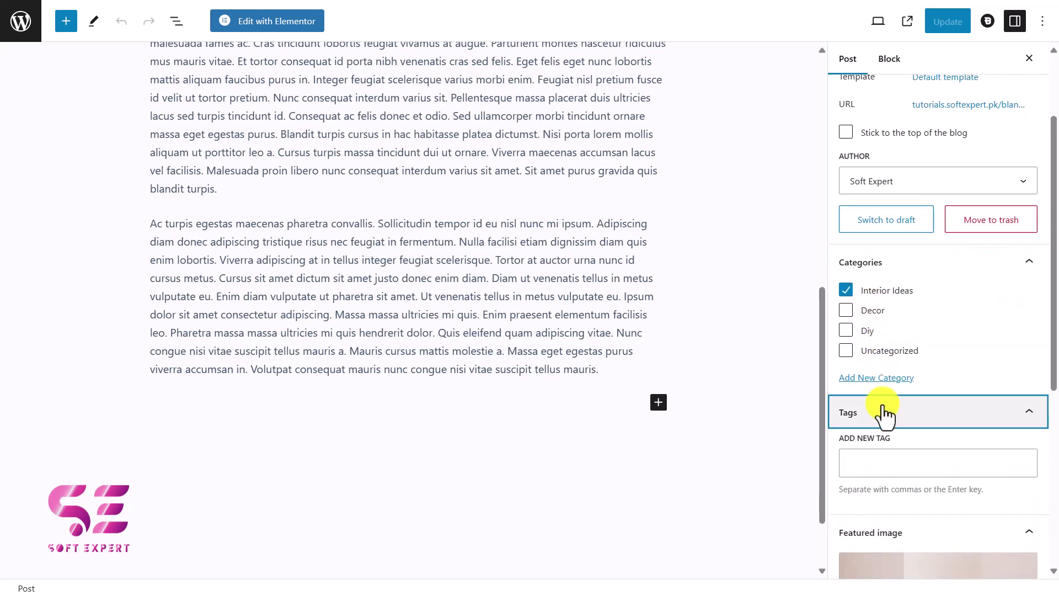
pyautogui.scroll(-6, 879, 446)
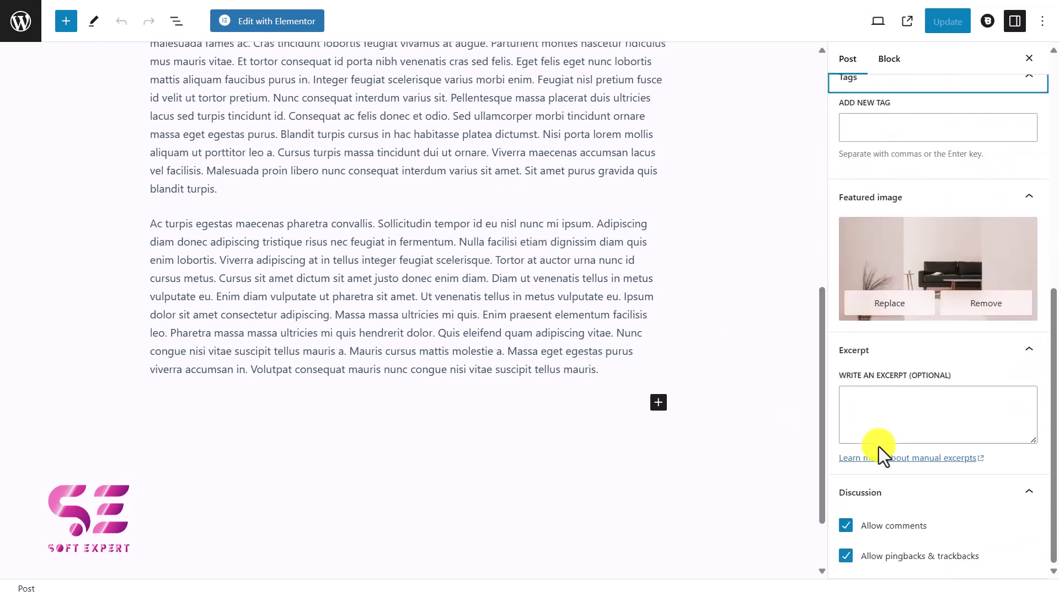
pyautogui.scroll(1, 881, 442)
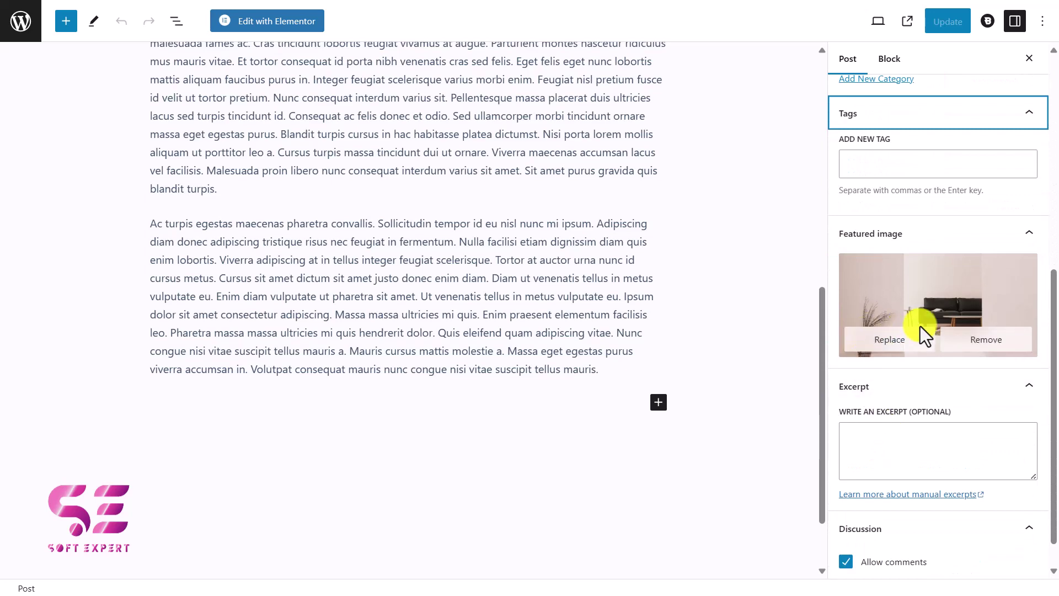
pyautogui.scroll(9, 601, 307)
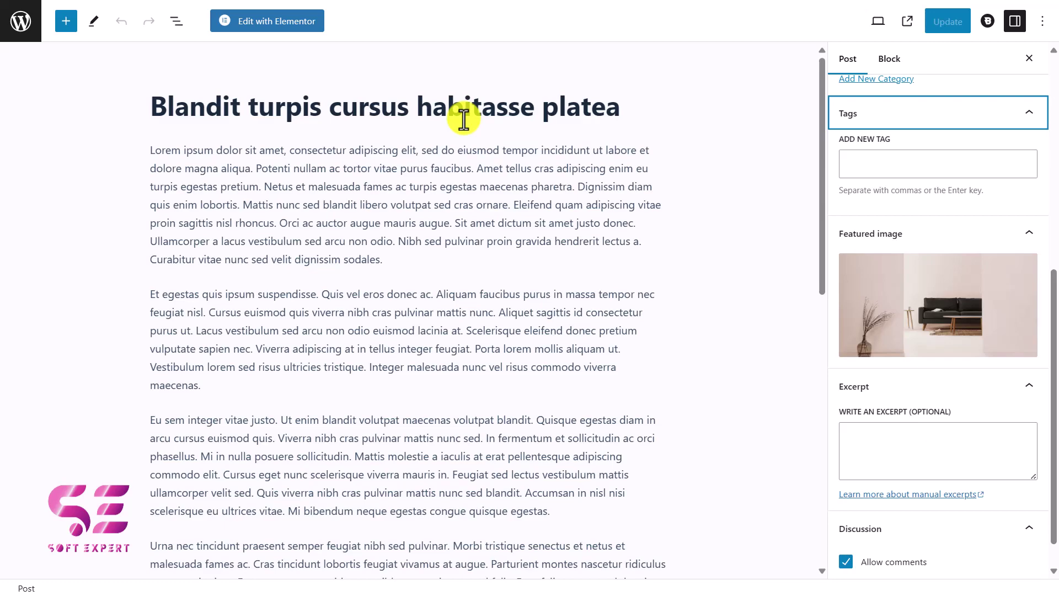
pyautogui.click(22, 22)
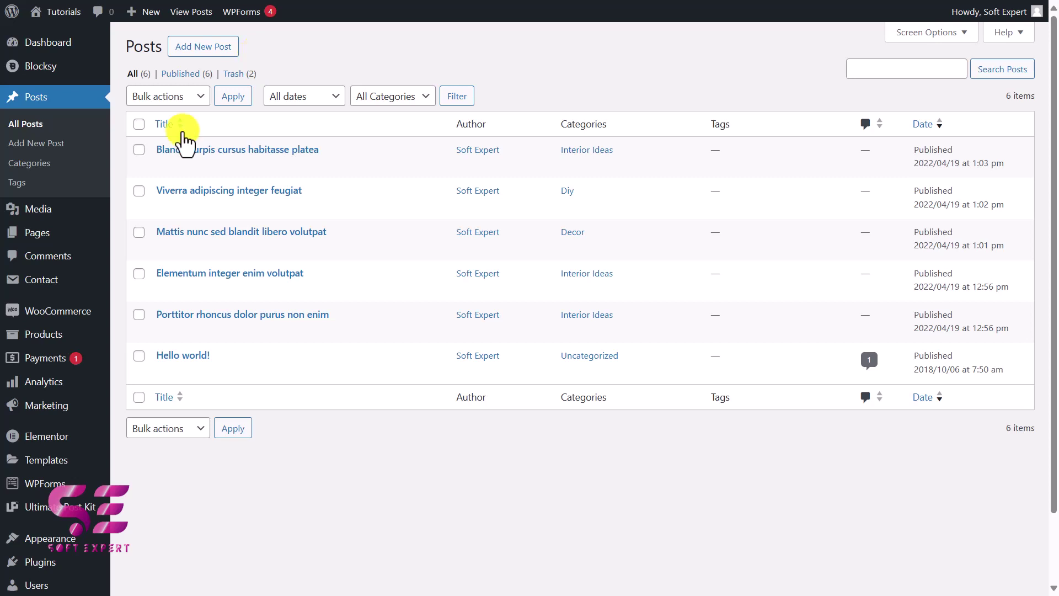
# Create a new page titled "Post Grid" and publish it.
pyautogui.moveTo(71, 236)
pyautogui.click(159, 255)
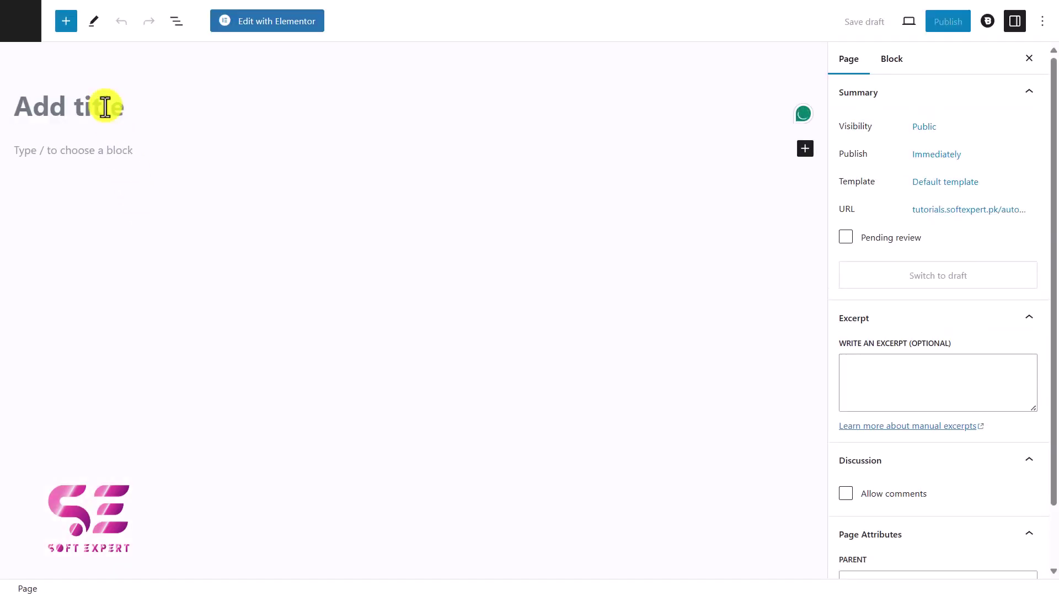
pyautogui.write('Post Grid')
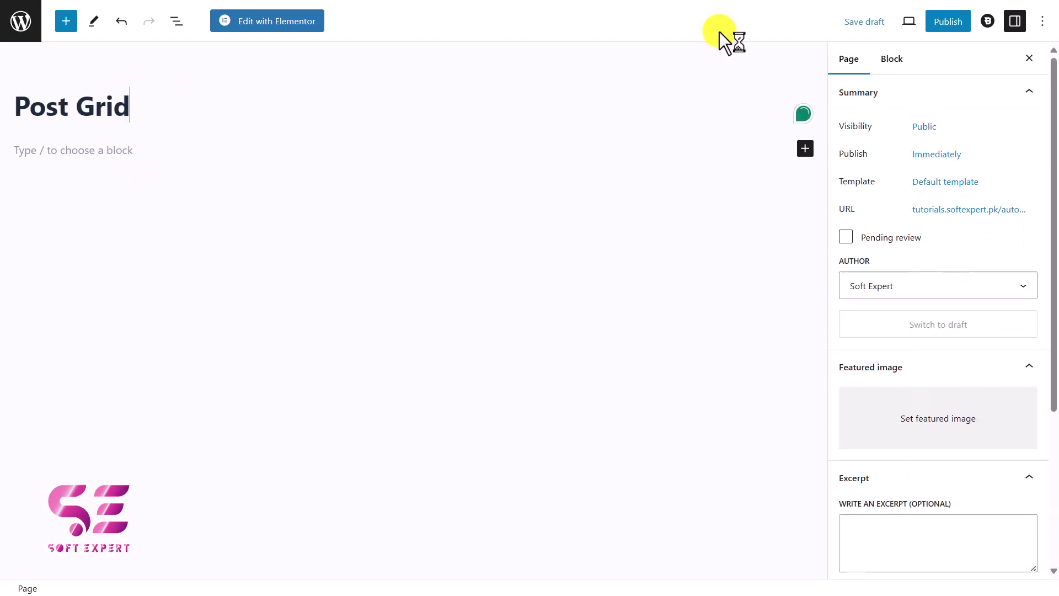
pyautogui.click(941, 22)
pyautogui.click(917, 20)
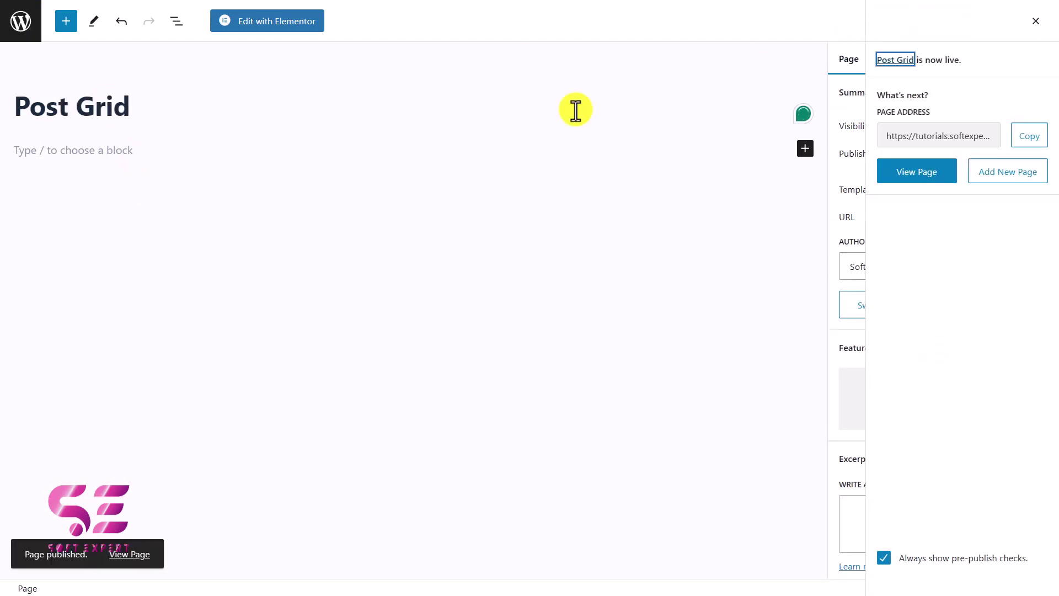
# Open the Post Grid page in Elementor and set its page layout to Elementor Canvas.
pyautogui.click(259, 22)
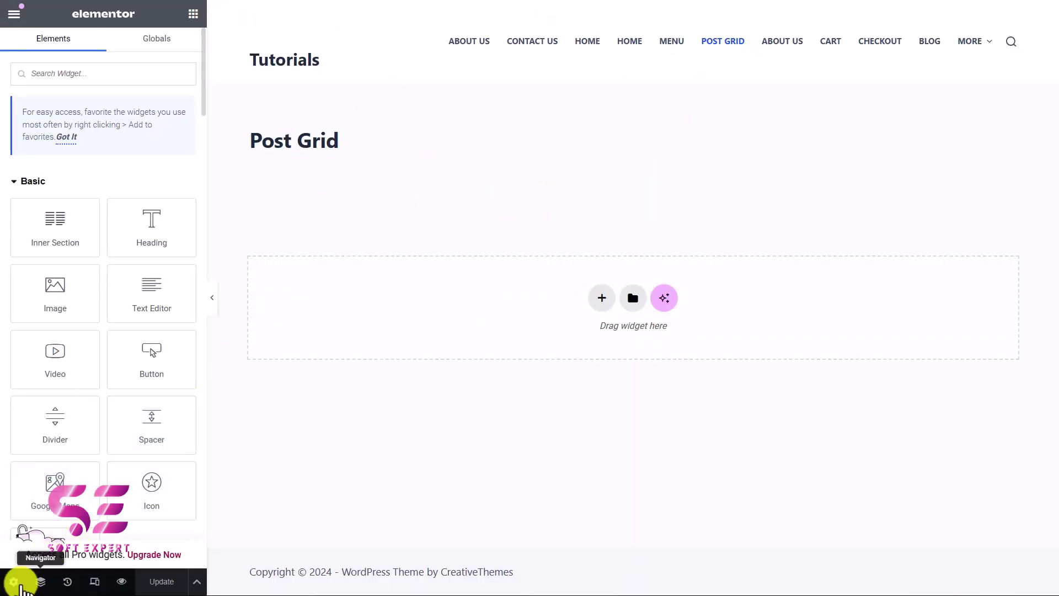
pyautogui.click(13, 582)
pyautogui.scroll(-1, 137, 513)
pyautogui.click(145, 515)
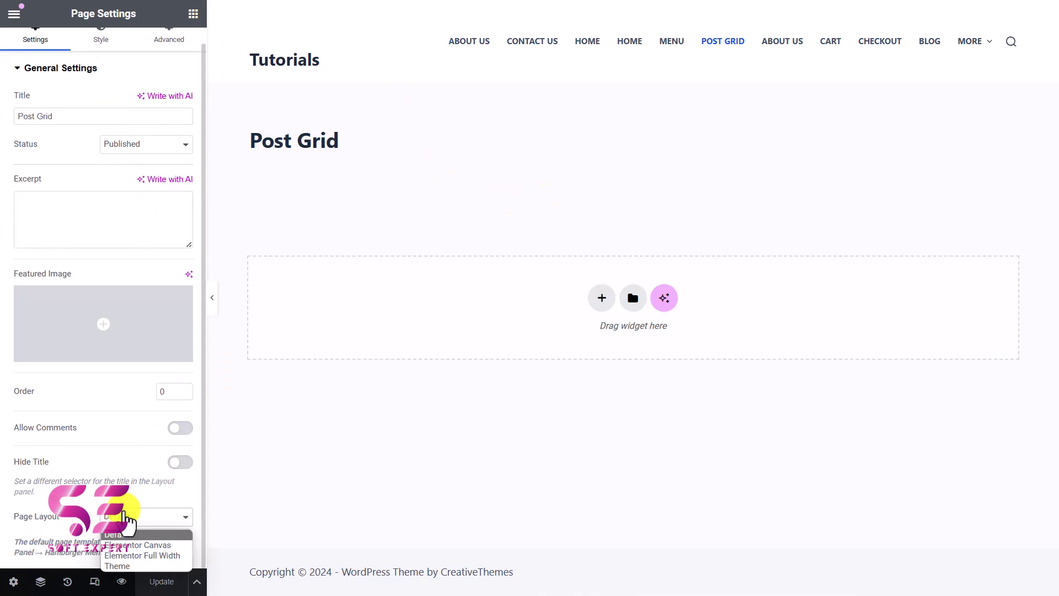
pyautogui.click(132, 545)
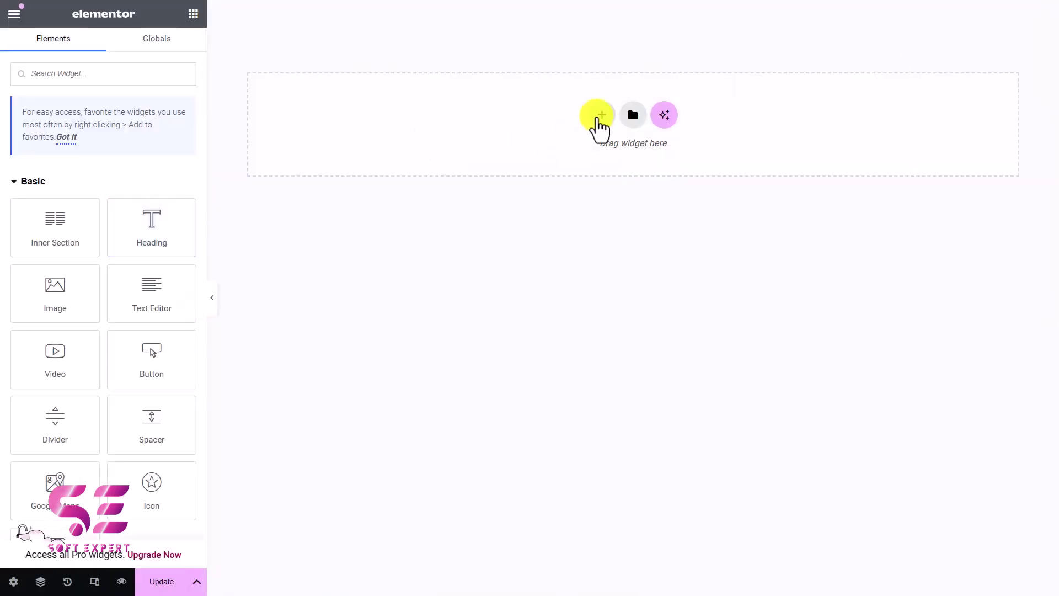
# Add a single-column section and set its top and bottom padding to 5 em, with the sides unlinked.
pyautogui.click(596, 115)
pyautogui.click(439, 161)
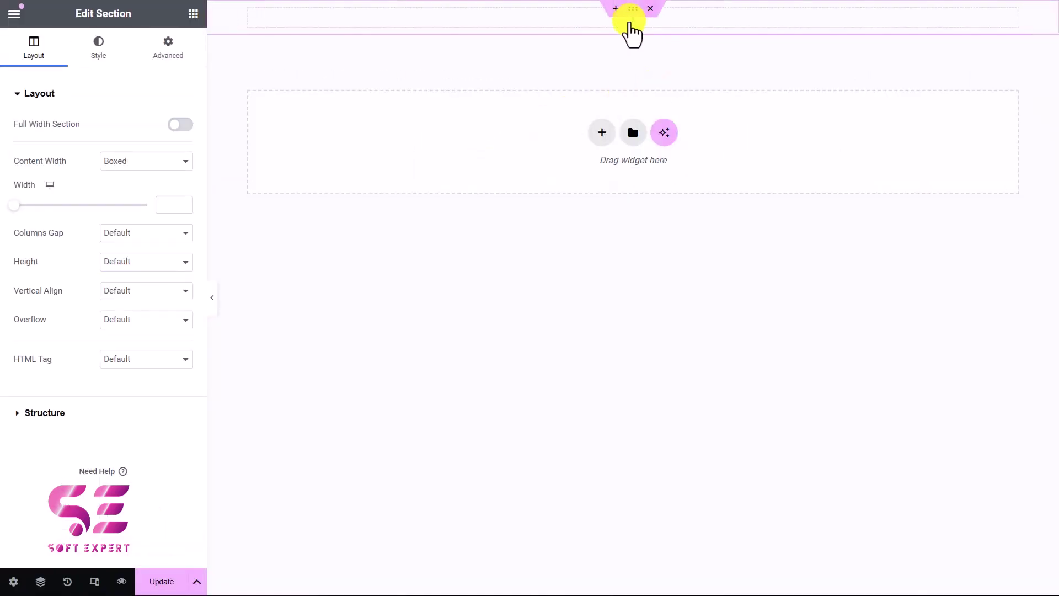
pyautogui.click(167, 49)
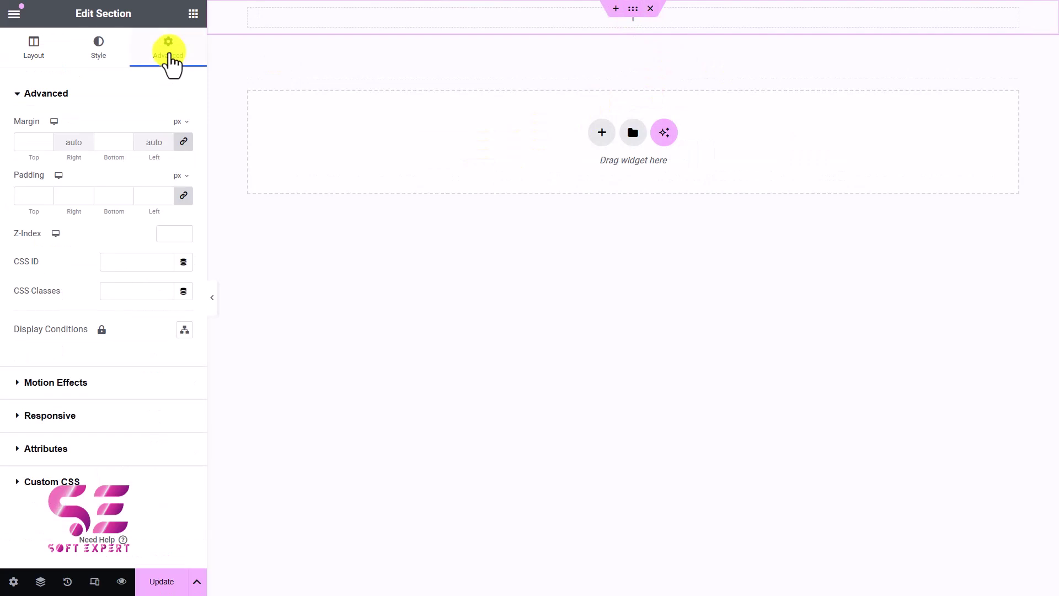
pyautogui.click(173, 220)
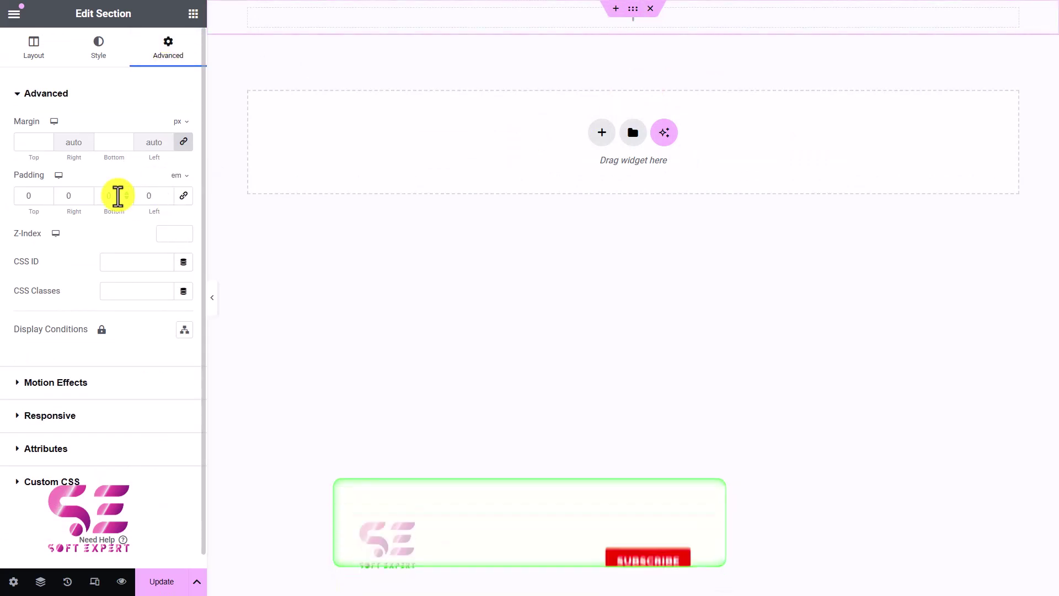
pyautogui.click(98, 196)
pyautogui.write('5')
pyautogui.click(21, 197)
pyautogui.write('5')
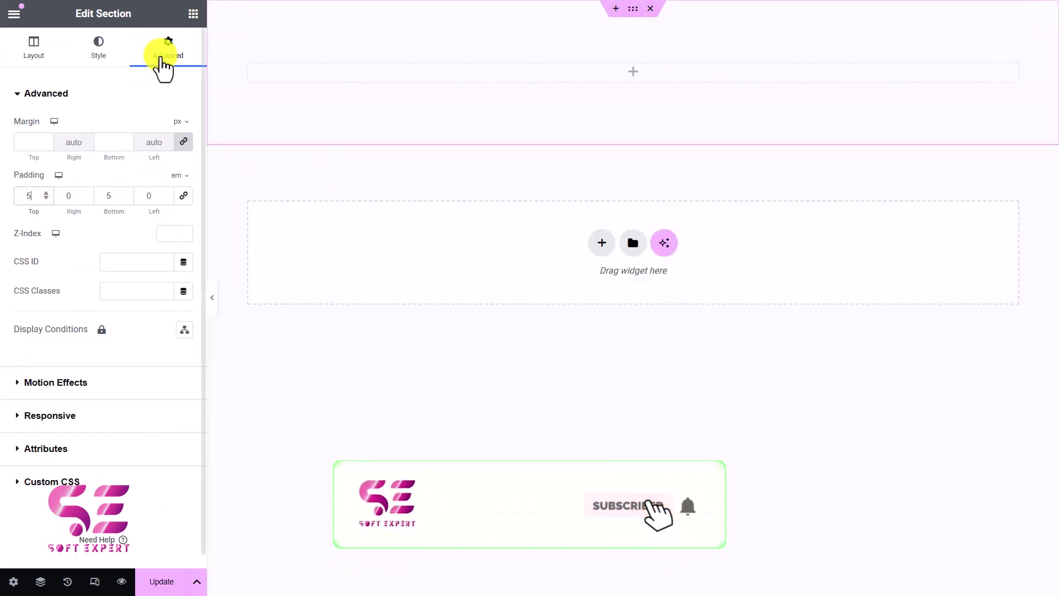
# Add a Heading widget to the section with the title "Post Grid" and center its alignment.
pyautogui.click(192, 15)
pyautogui.moveTo(147, 230); pyautogui.dragTo(281, 116)
pyautogui.tripleClick(126, 154)
pyautogui.write('Post Grid')
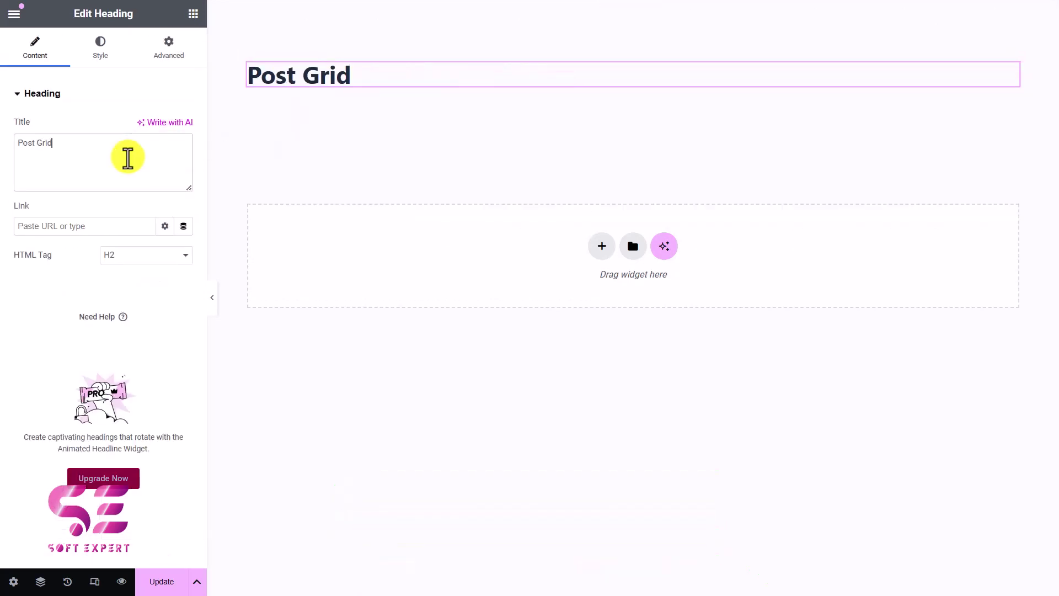
pyautogui.click(114, 54)
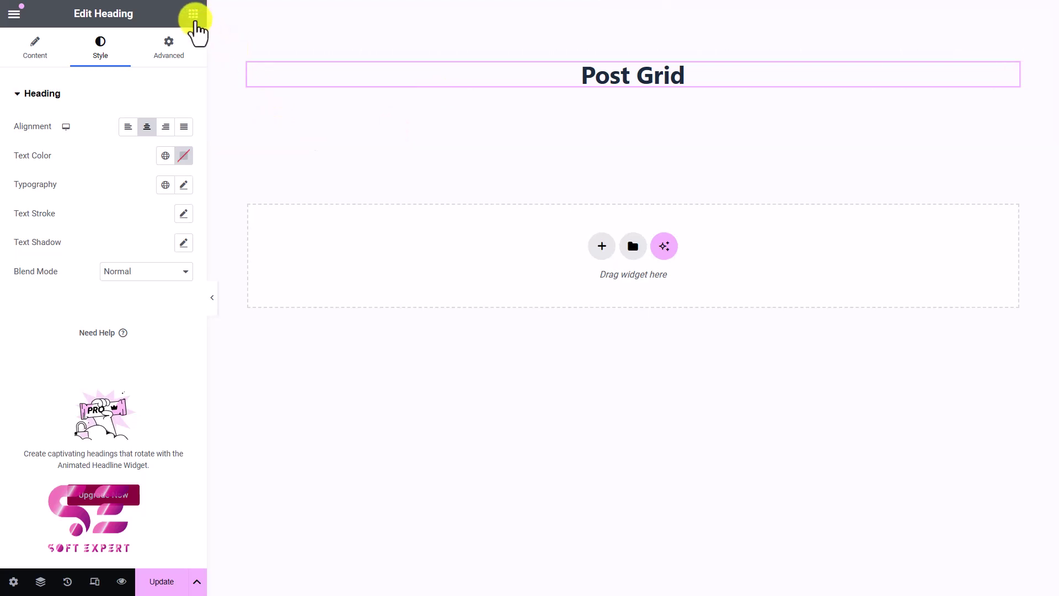
# Search the widgets for "grid", try the Alex Grid below the Post Grid heading, and delete it.
pyautogui.click(193, 14)
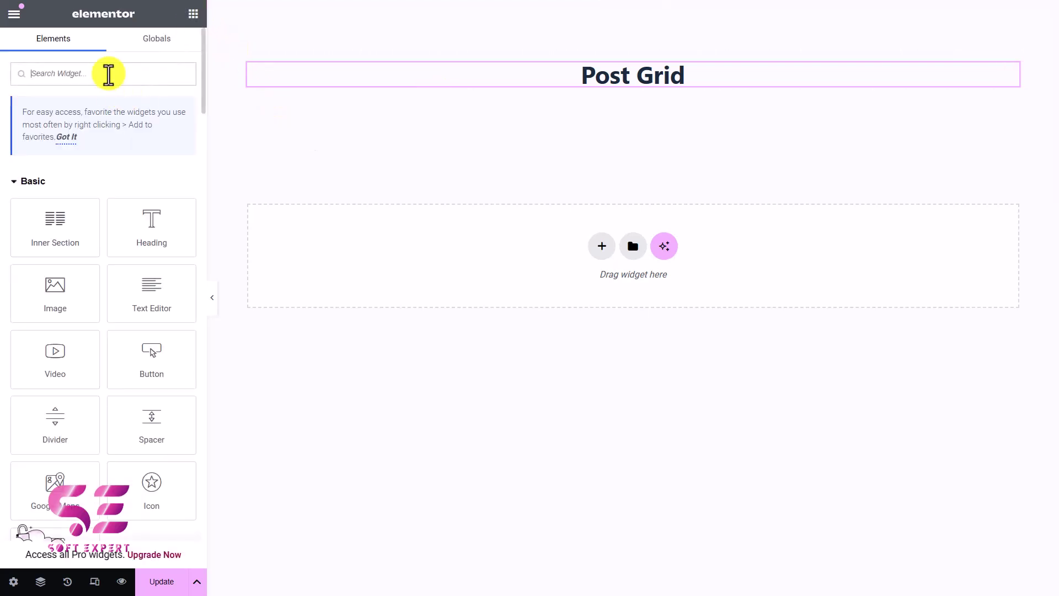
pyautogui.write('grid')
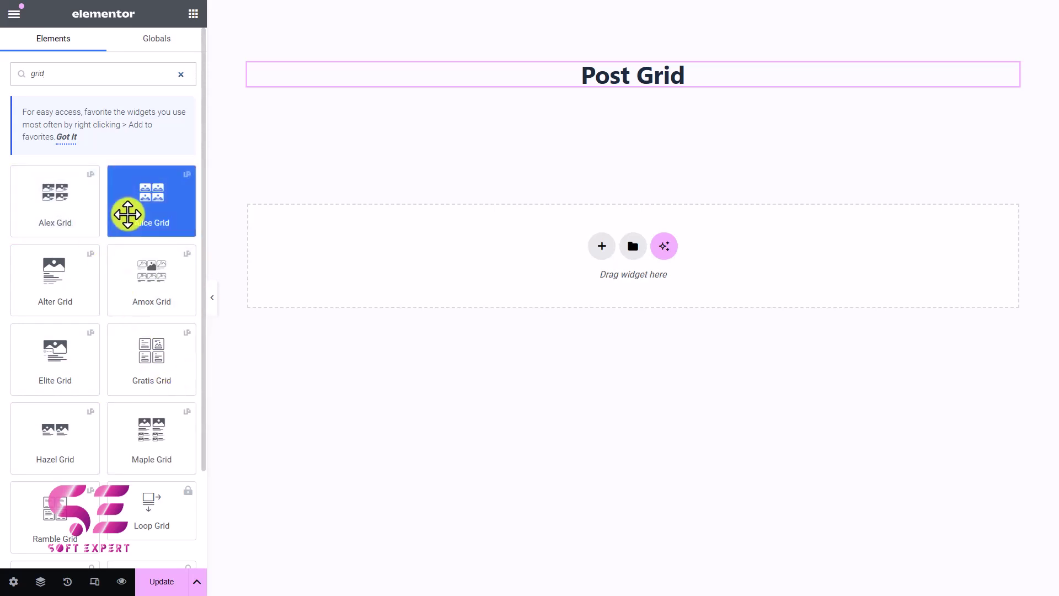
pyautogui.moveTo(55, 202); pyautogui.dragTo(370, 91)
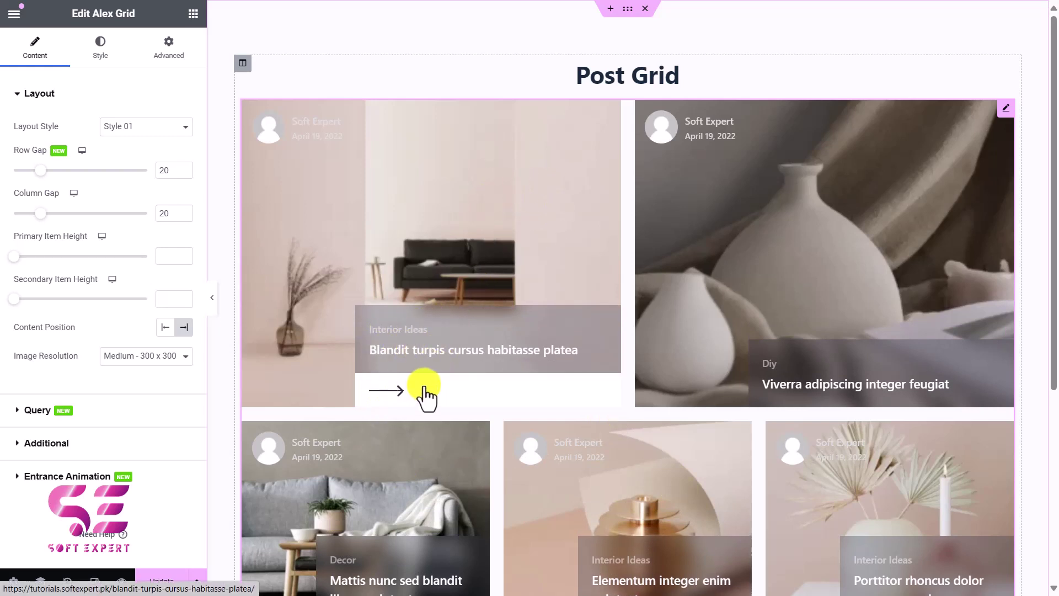
pyautogui.rightClick(626, 200)
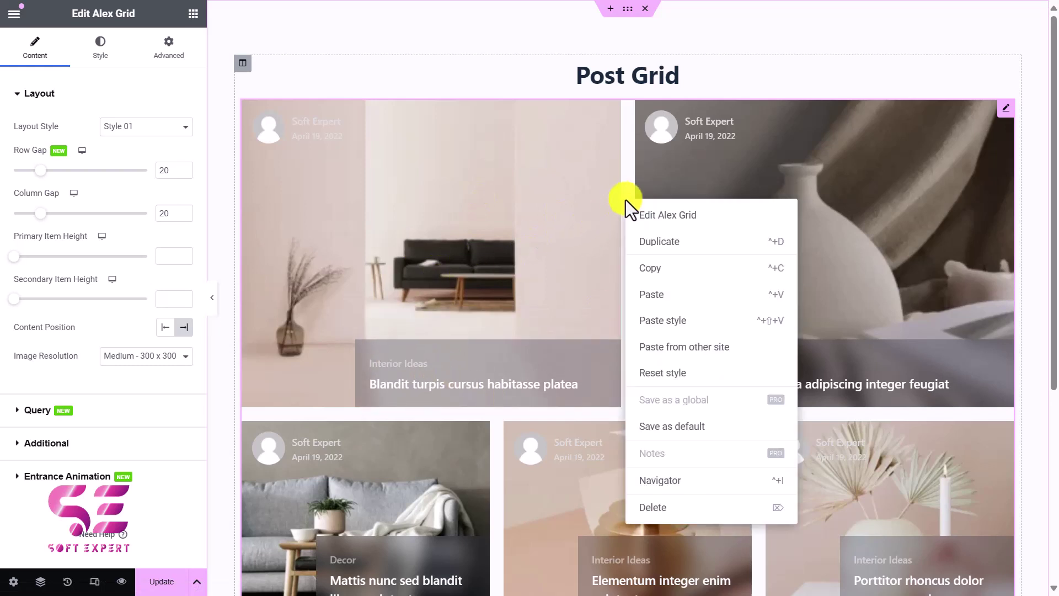
pyautogui.click(657, 507)
# Search for "grid" again, try the Alice Grid below the heading, and delete it.
pyautogui.write('grid')
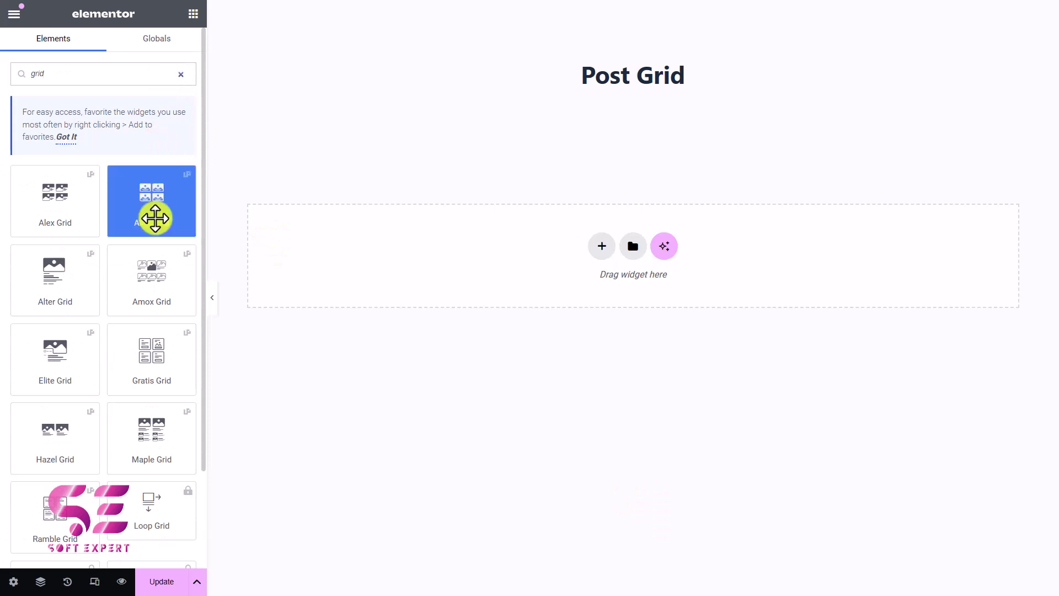
pyautogui.moveTo(154, 217); pyautogui.dragTo(430, 93)
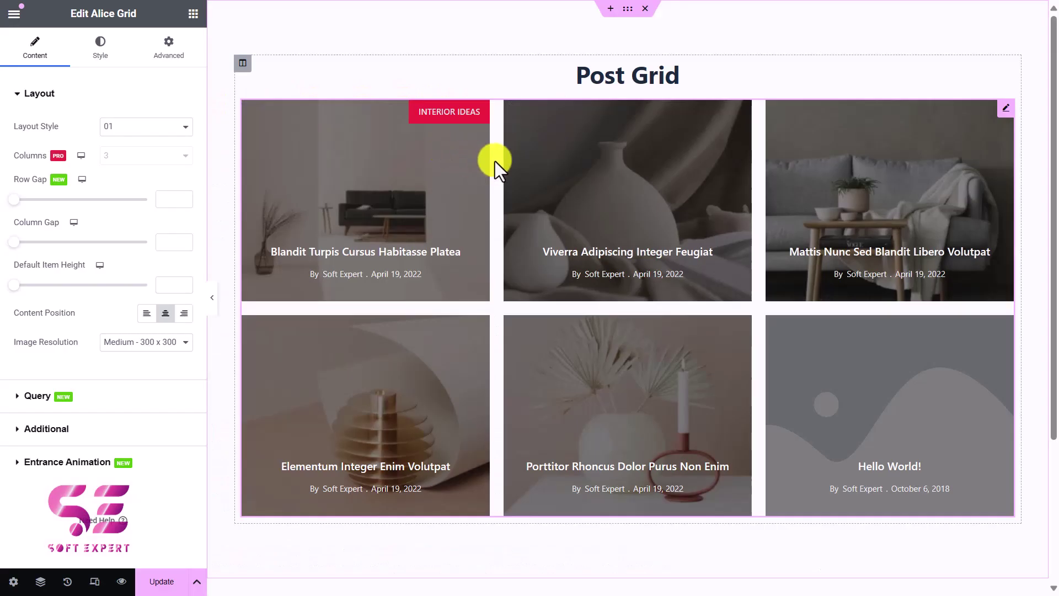
pyautogui.rightClick(501, 161)
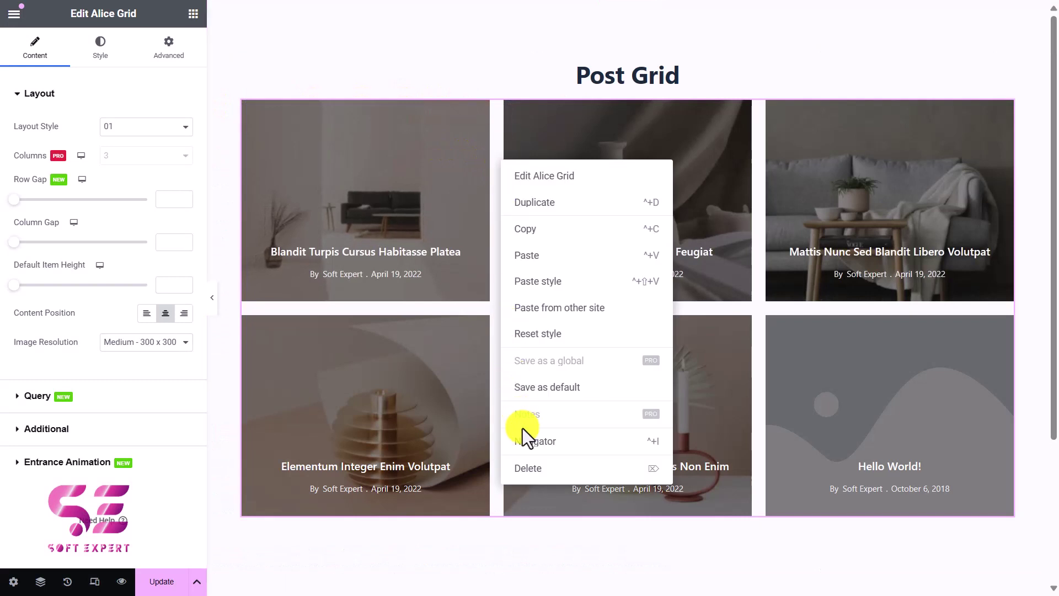
pyautogui.click(524, 470)
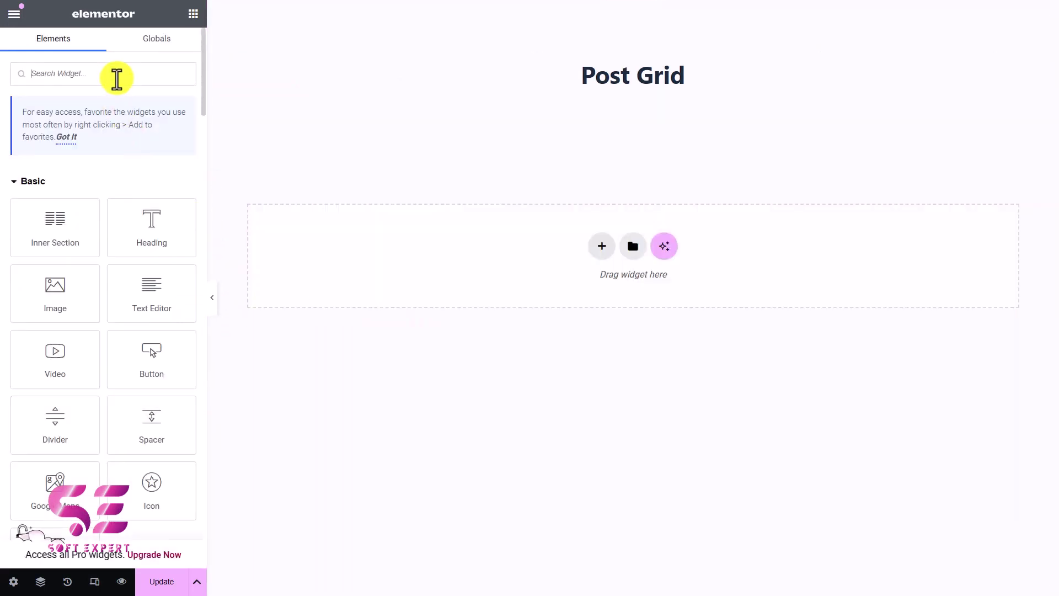
# Try the Ramble Grid widget below the Post Grid heading, examine its hover layout, and delete it.
pyautogui.write('grid')
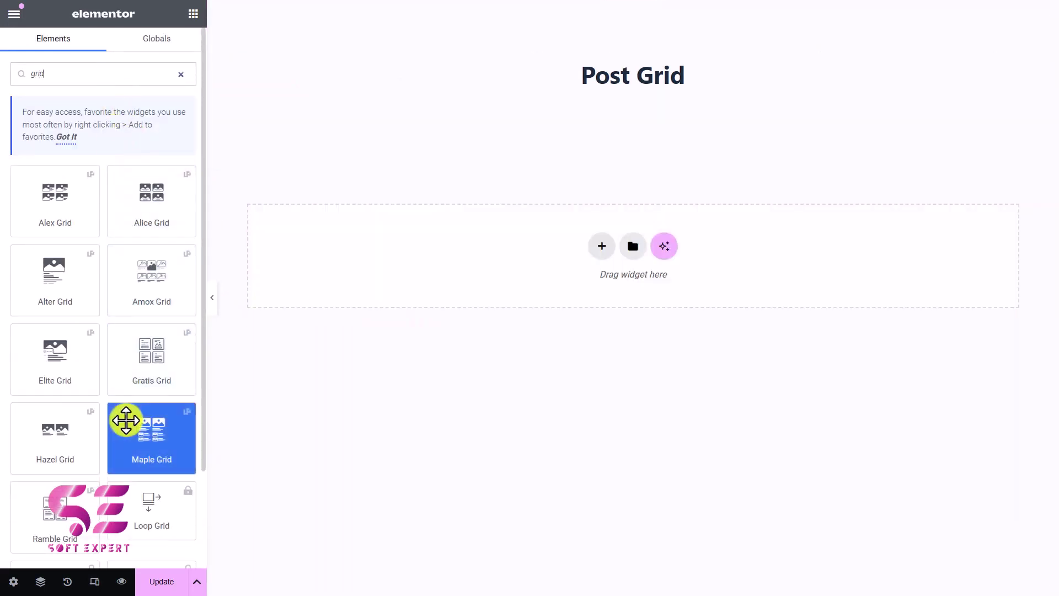
pyautogui.moveTo(56, 522); pyautogui.dragTo(435, 87)
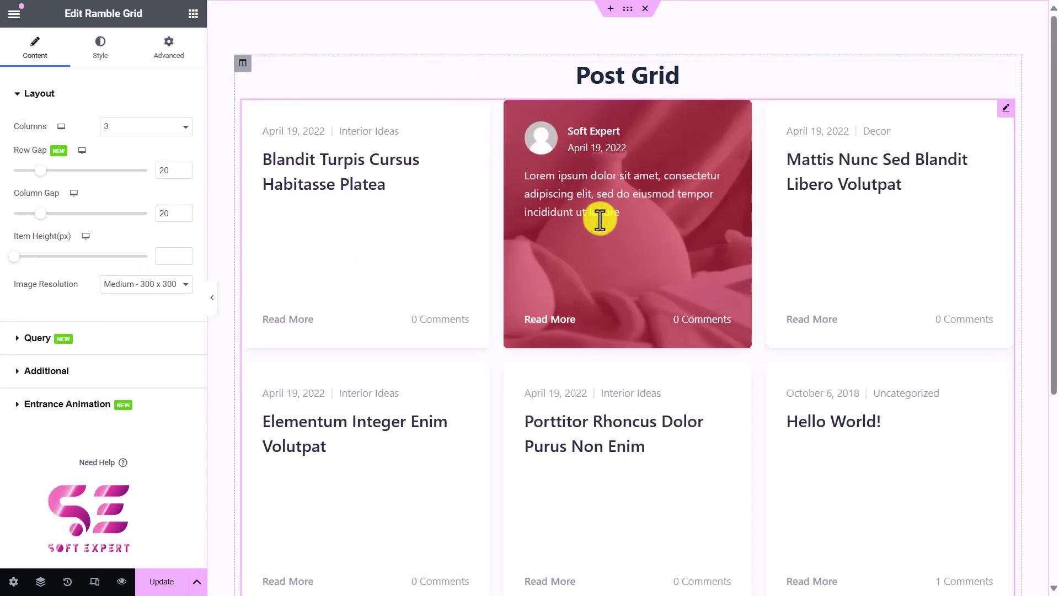
pyautogui.rightClick(599, 287)
pyautogui.click(625, 527)
# Try the Gratis Grid widget below the Post Grid heading and delete it.
pyautogui.write('grid')
pyautogui.moveTo(150, 347); pyautogui.dragTo(497, 86)
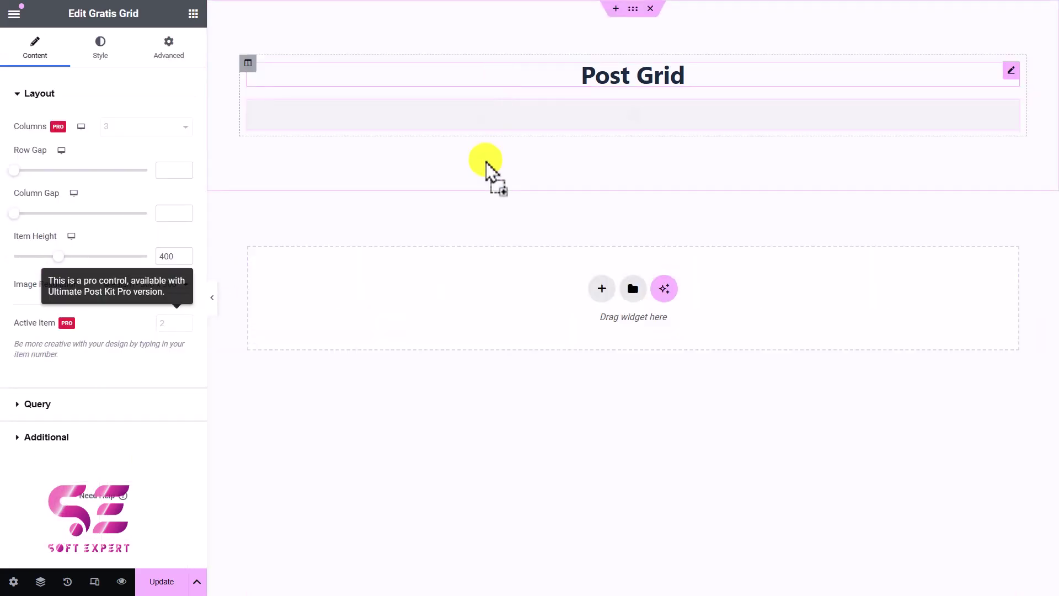
pyautogui.rightClick(498, 176)
pyautogui.click(528, 485)
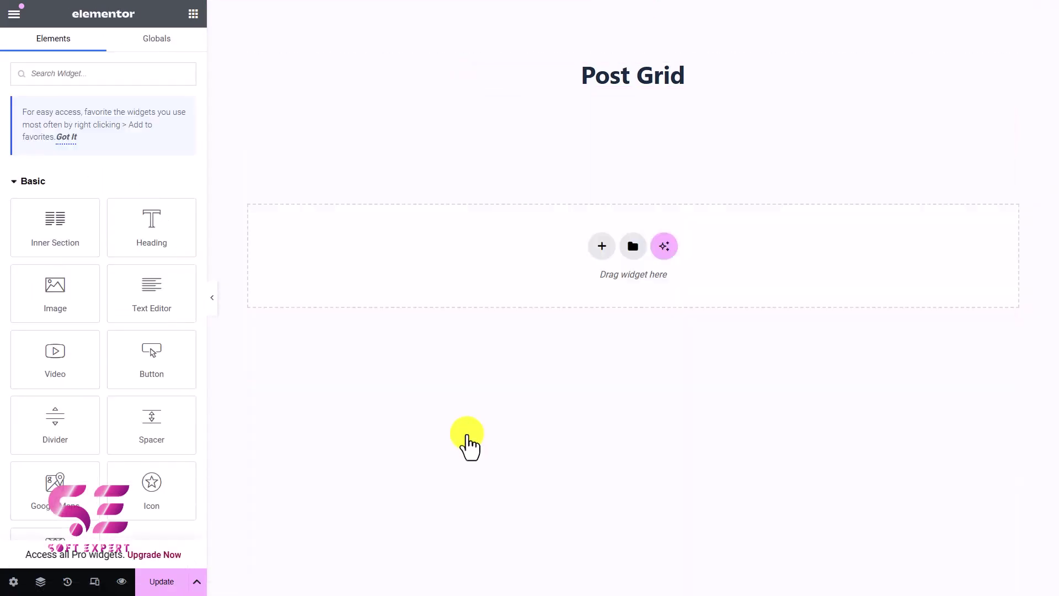
# Search the widgets for "grid" and place the Alter Grid below the Post Grid heading.
pyautogui.write('grid')
pyautogui.moveTo(46, 294); pyautogui.dragTo(440, 102)
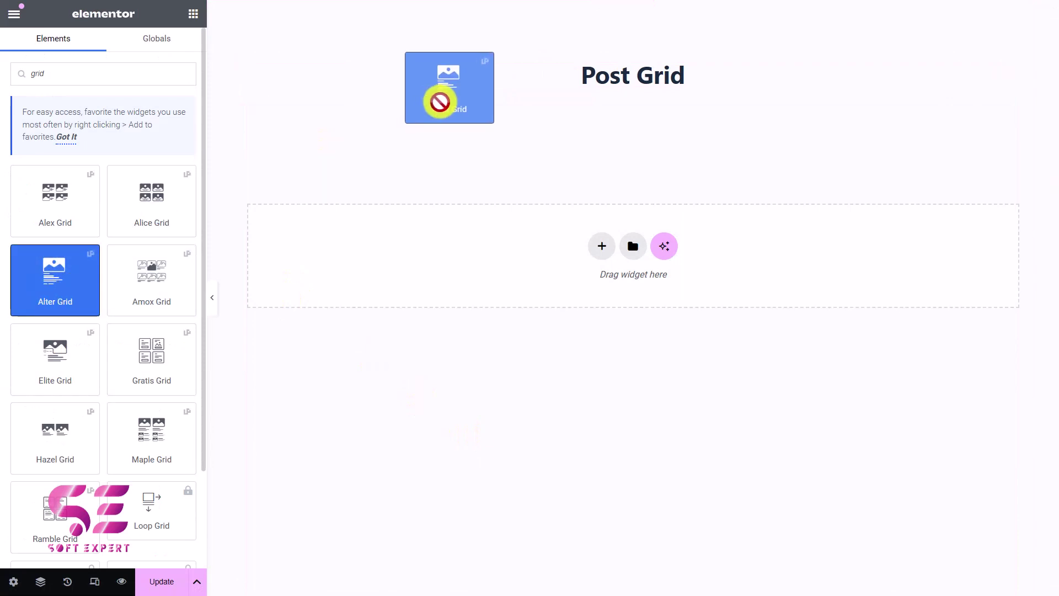
pyautogui.moveTo(537, 92); pyautogui.dragTo(584, 96)
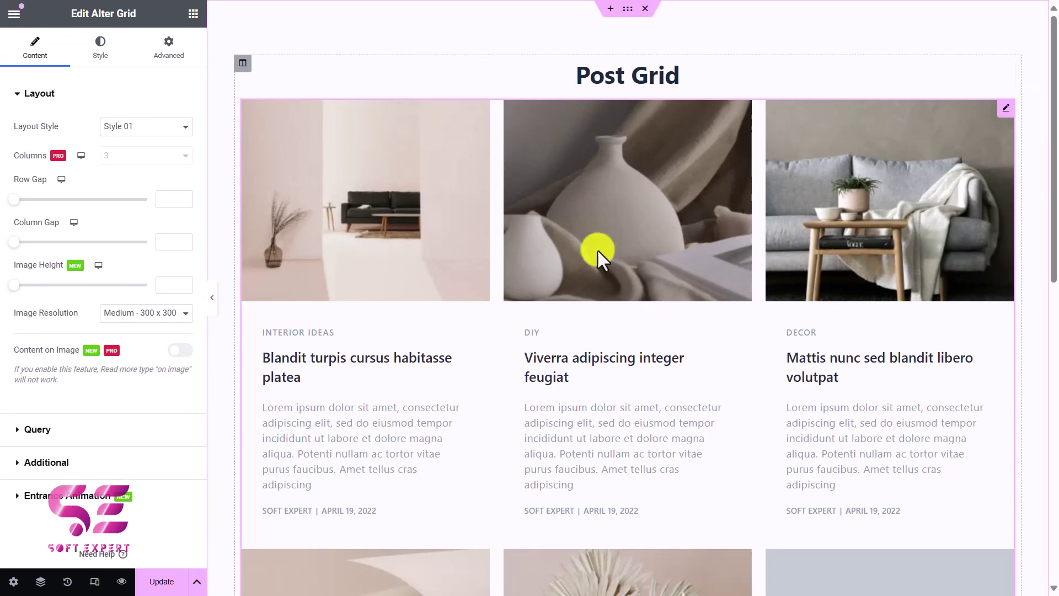
# Preview the Alter Grid in layout Style 02 and Style 03, and return it to Style 01.
pyautogui.click(126, 127)
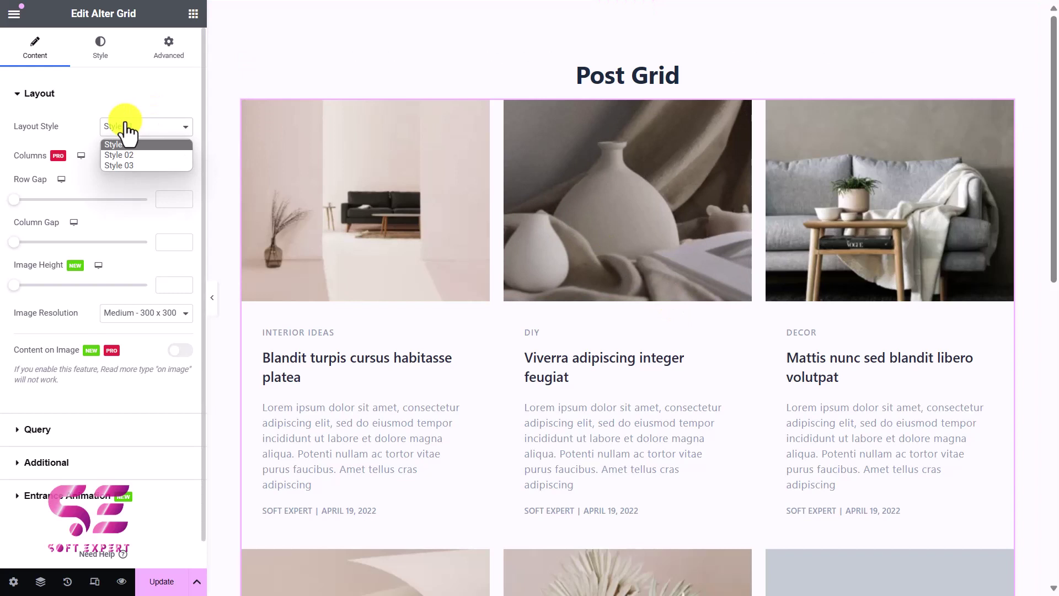
pyautogui.click(122, 157)
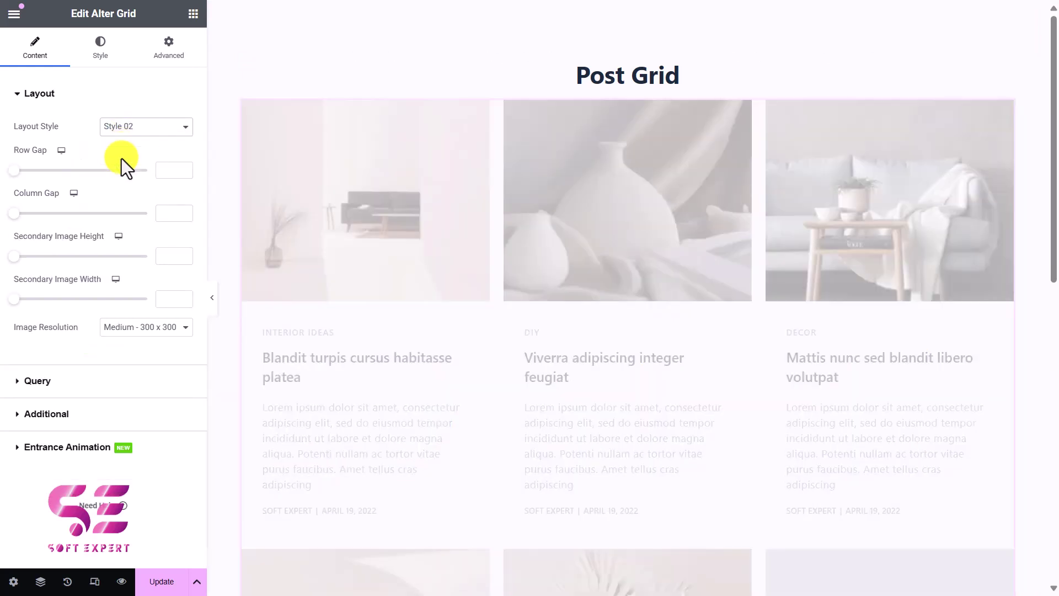
pyautogui.click(169, 137)
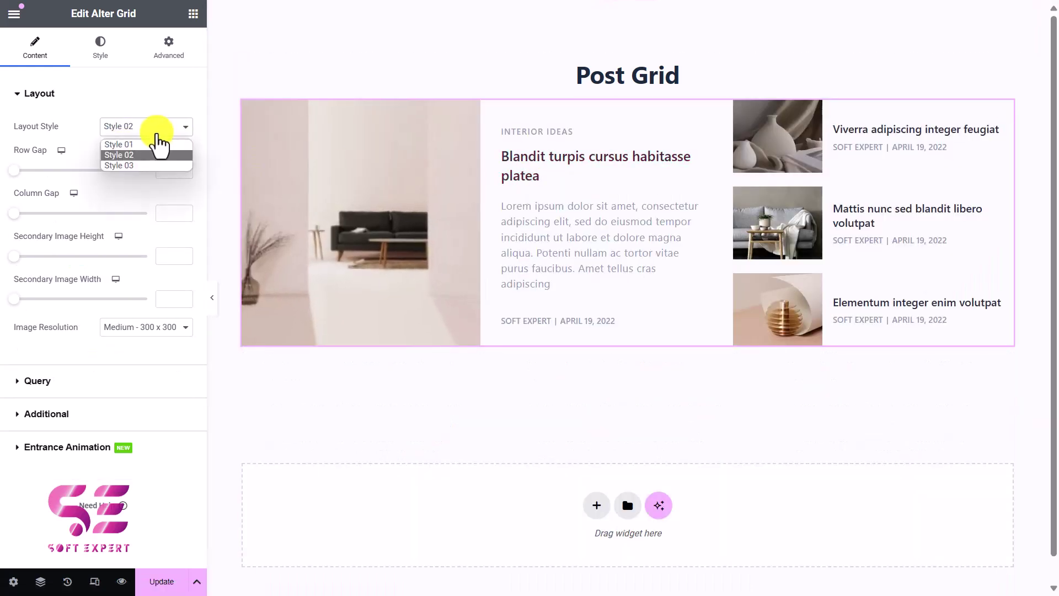
pyautogui.click(146, 166)
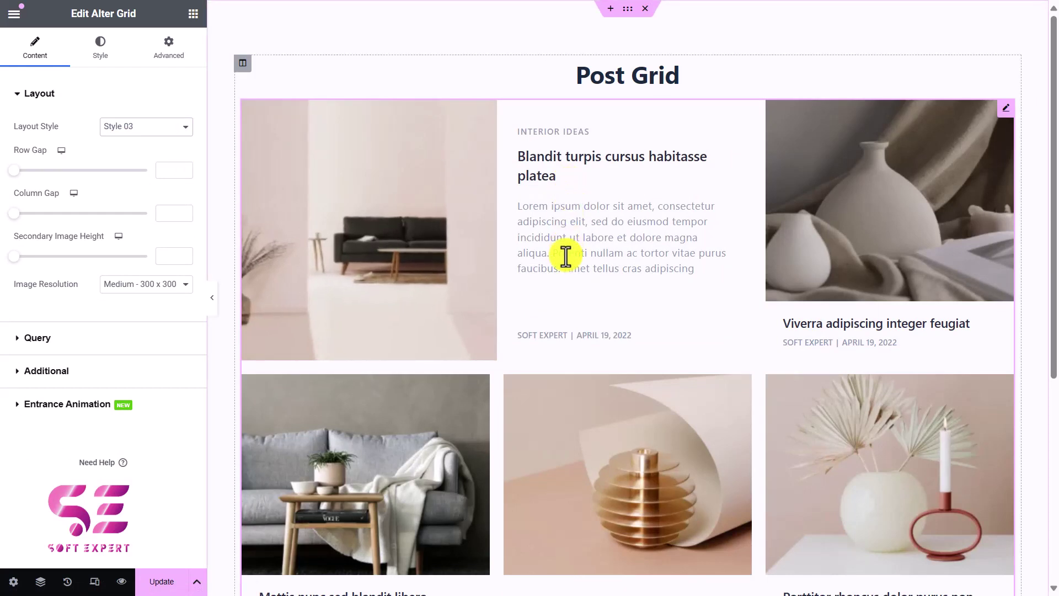
pyautogui.click(163, 130)
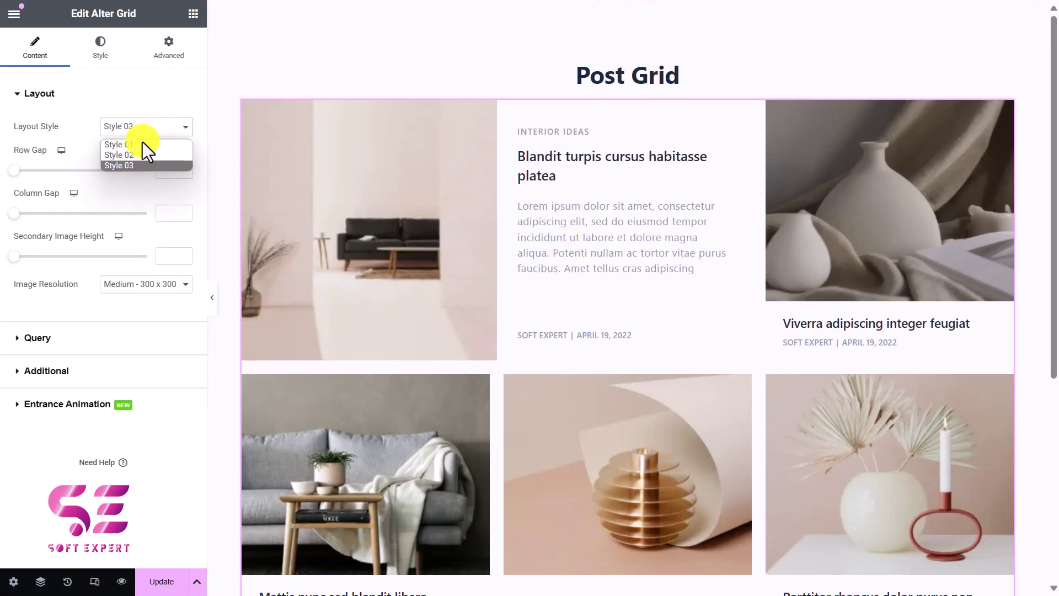
pyautogui.click(137, 145)
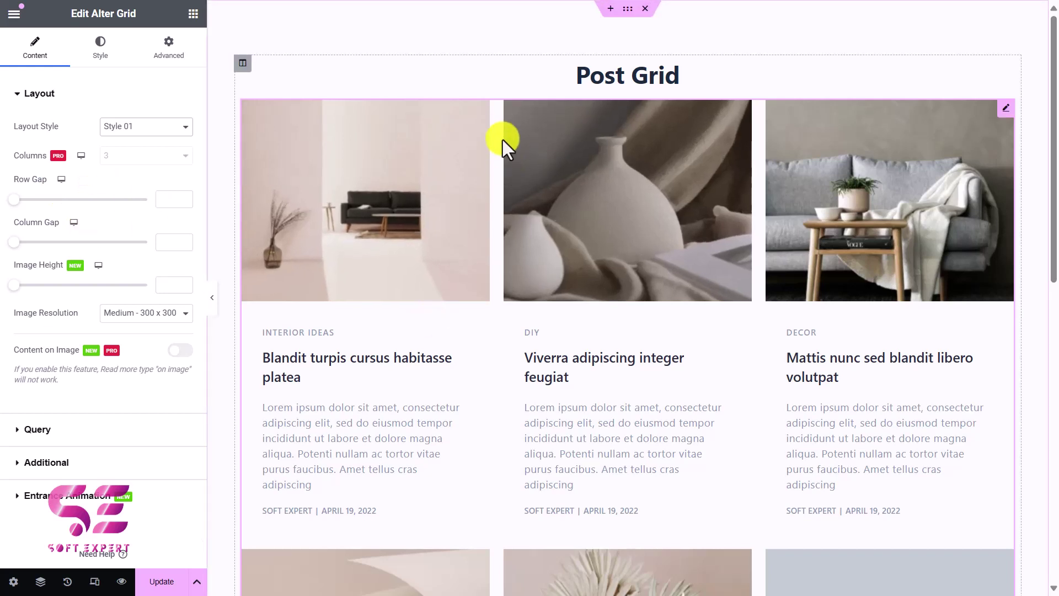
# Set the Alter Grid's row gap to 20 and its column gap to 26.
pyautogui.scroll(-1, 498, 227)
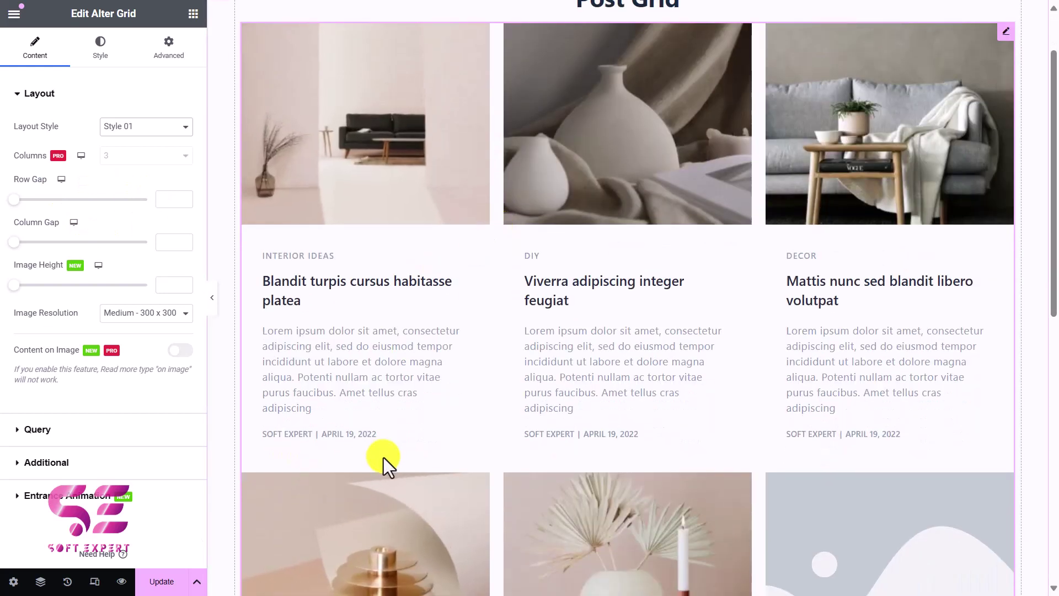
pyautogui.moveTo(16, 201); pyautogui.dragTo(42, 199)
pyautogui.click(168, 202)
pyautogui.moveTo(13, 242); pyautogui.dragTo(49, 243)
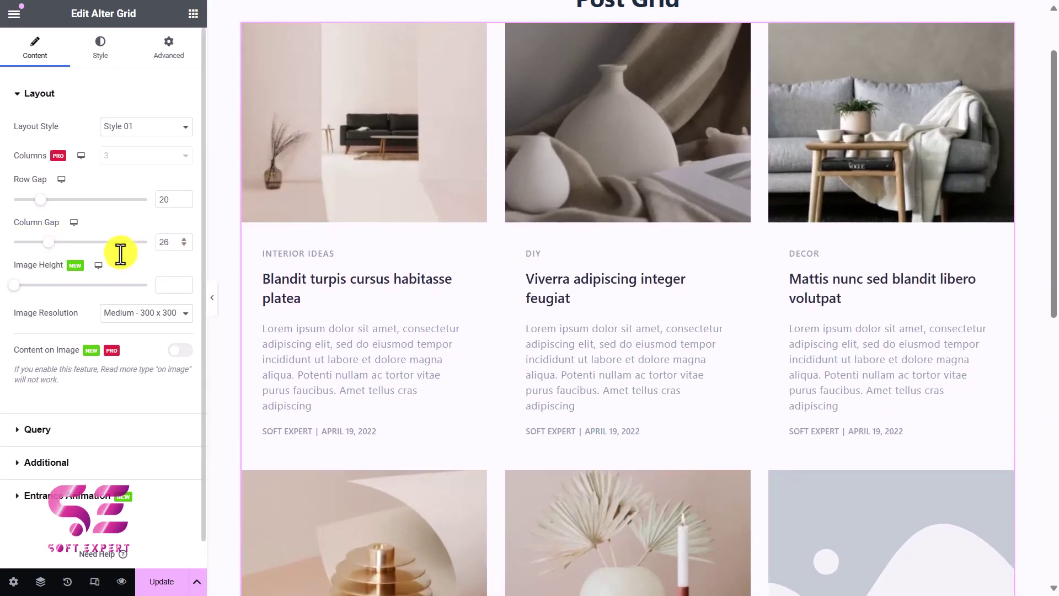
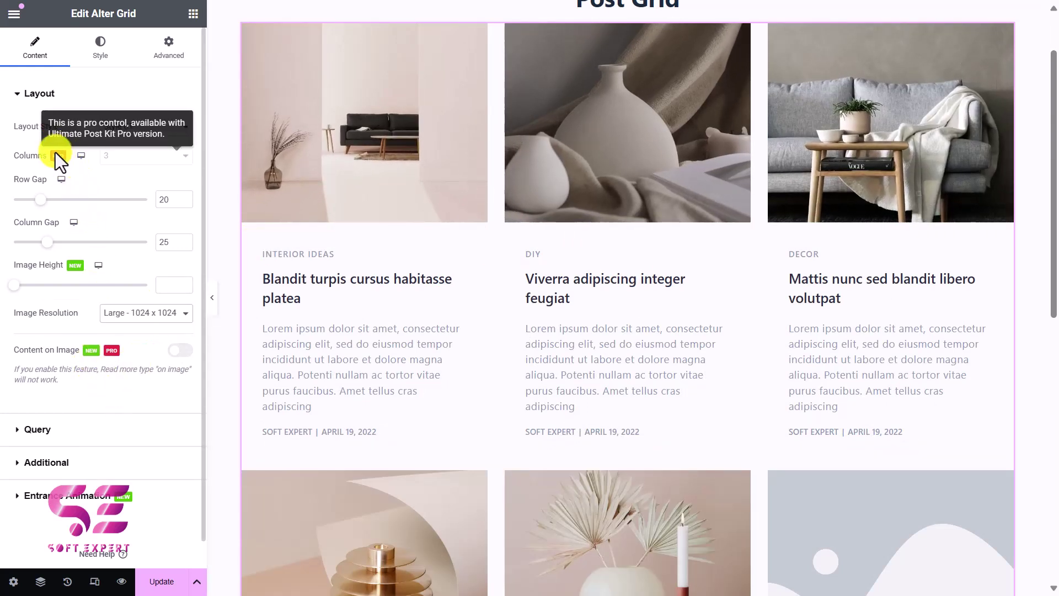
# Preview the Alter Grid's query with an item limit of 3, and set the limit back to 6.
pyautogui.click(41, 426)
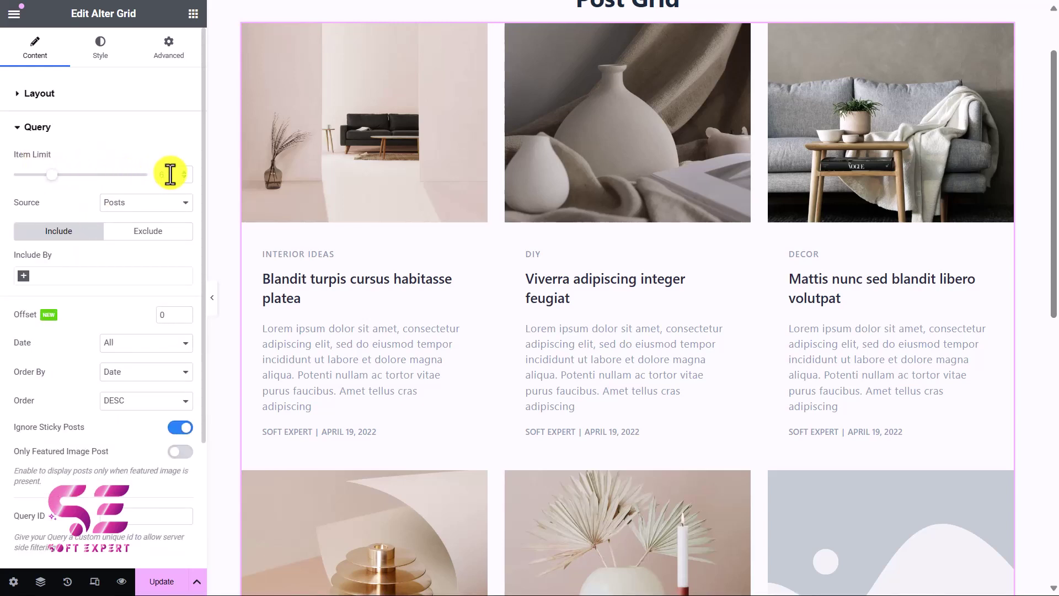
pyautogui.scroll(-4, 409, 177)
pyautogui.scroll(3, 409, 178)
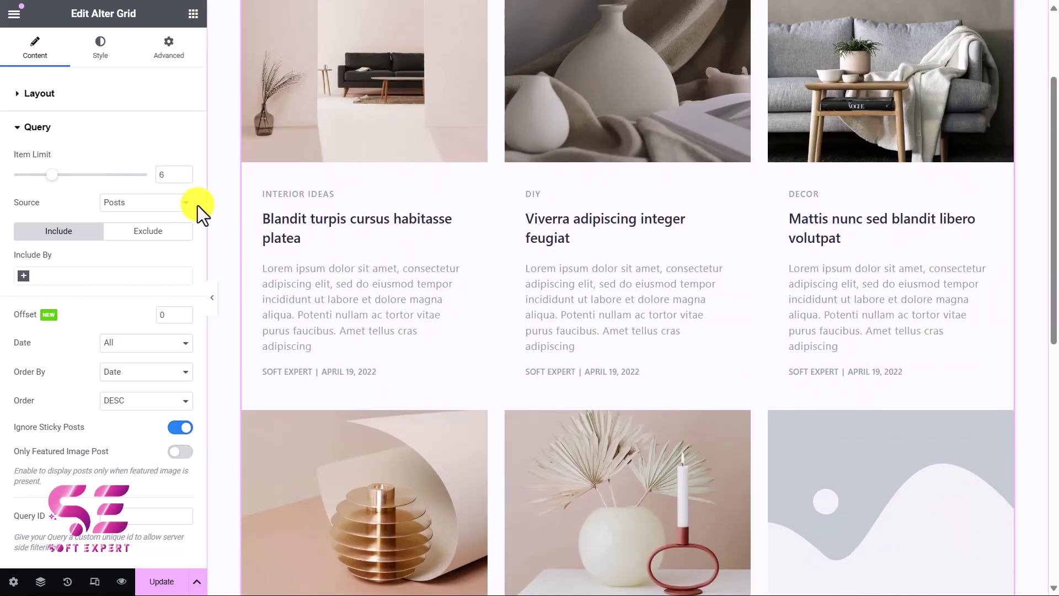
pyautogui.doubleClick(167, 175)
pyautogui.write('3')
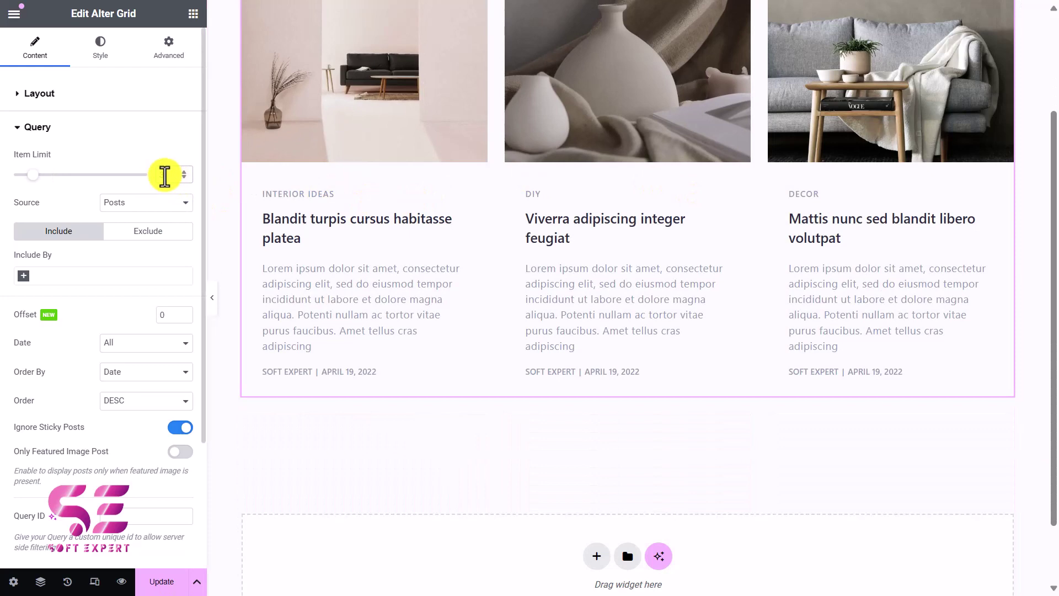
pyautogui.doubleClick(151, 176)
pyautogui.write('6')
pyautogui.scroll(-2, 518, 367)
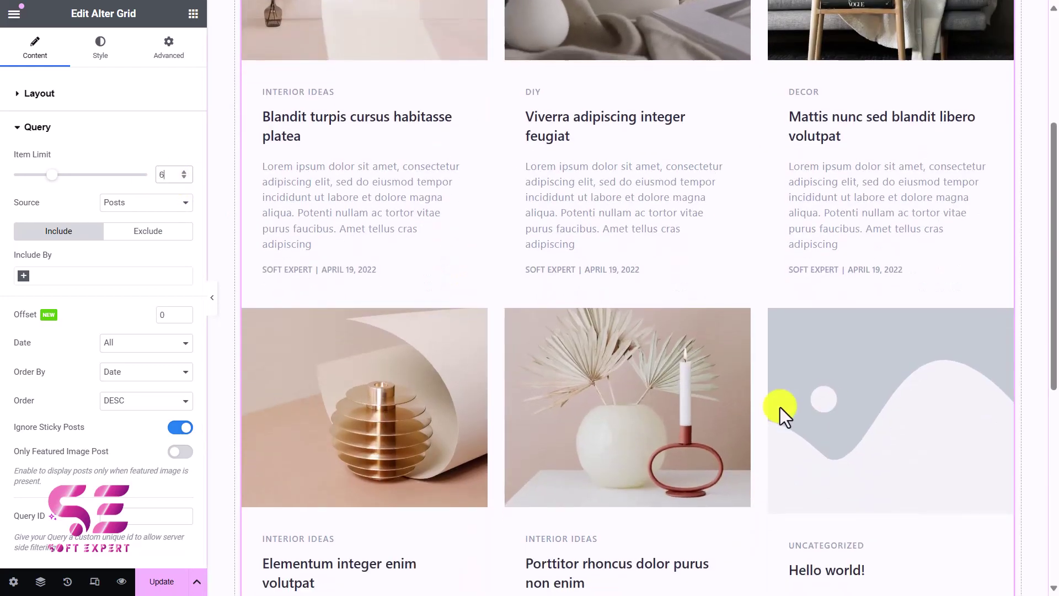
pyautogui.scroll(2, 316, 144)
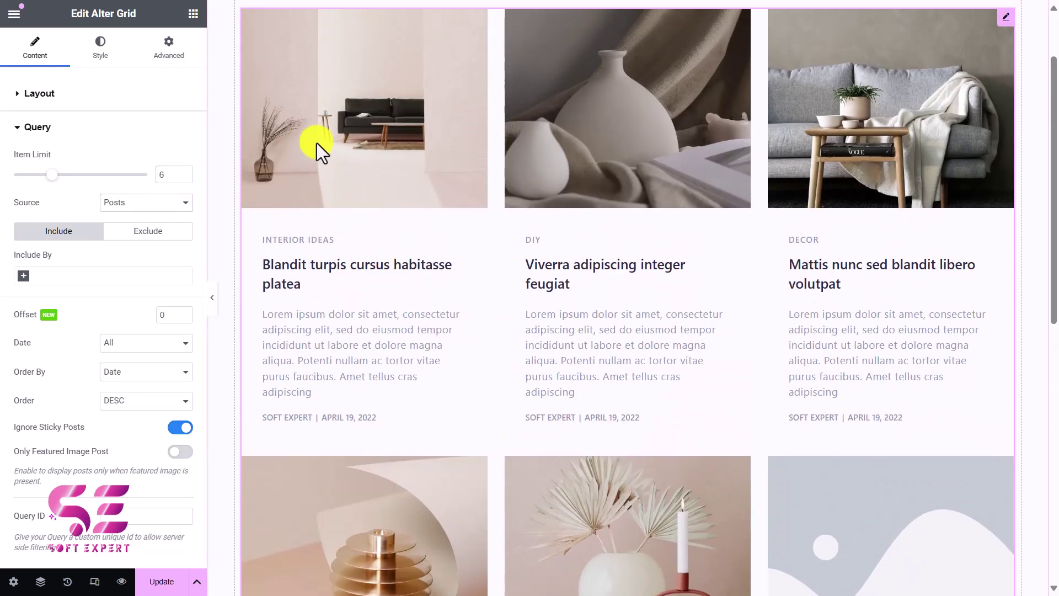
# Examine the Alter Grid's query options for source, inclusion, offset, date range, ordering and sticky posts.
pyautogui.click(160, 202)
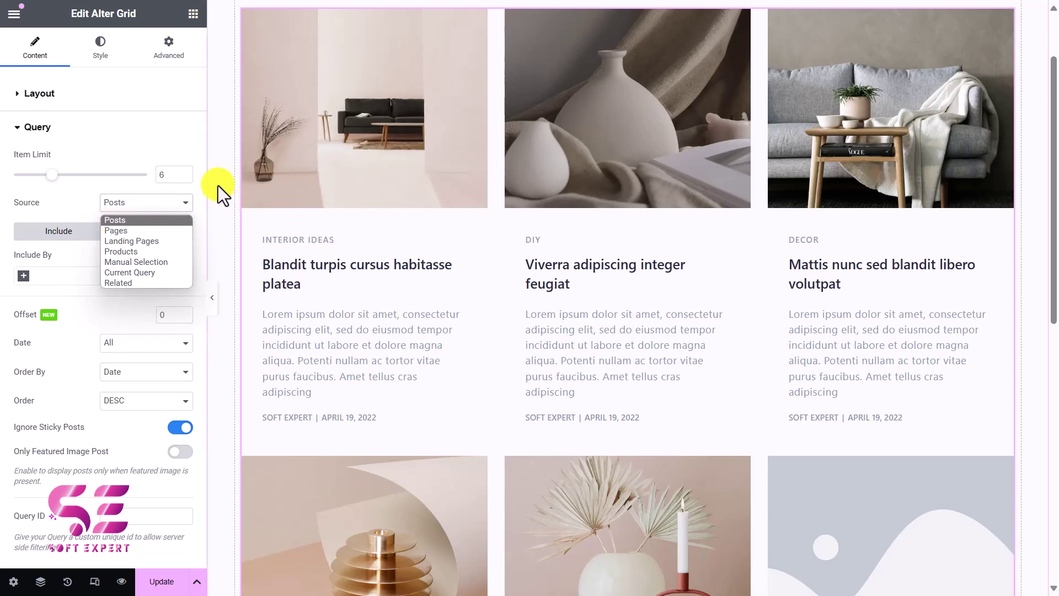
pyautogui.click(110, 222)
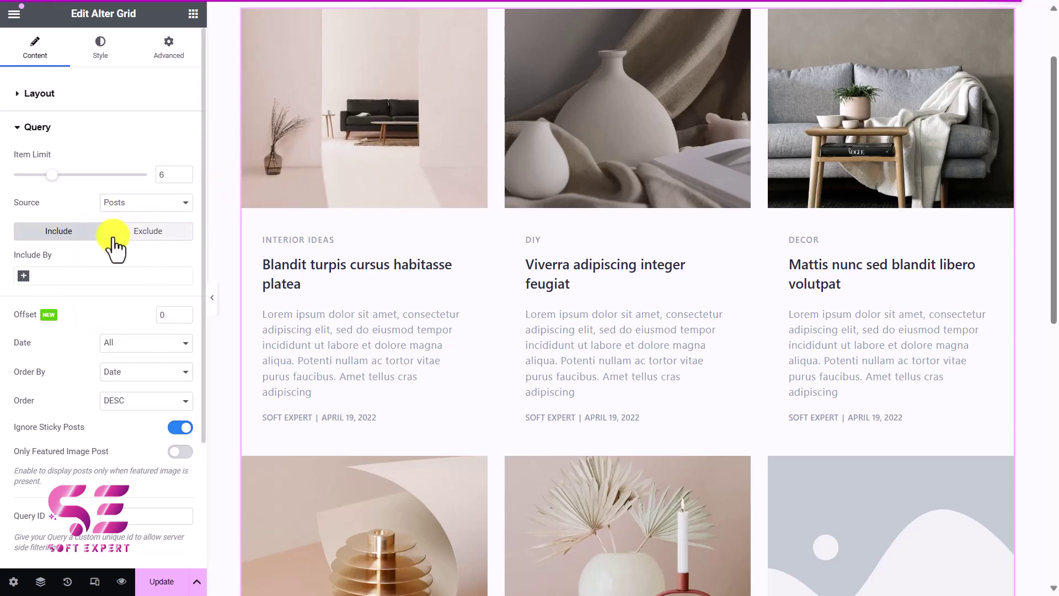
pyautogui.click(28, 277)
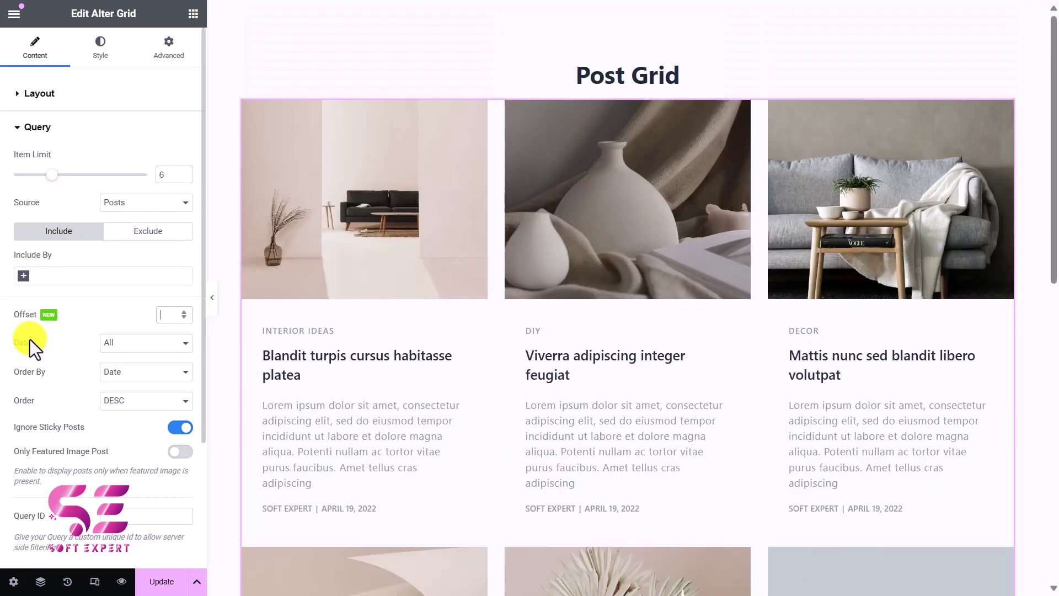
pyautogui.click(125, 345)
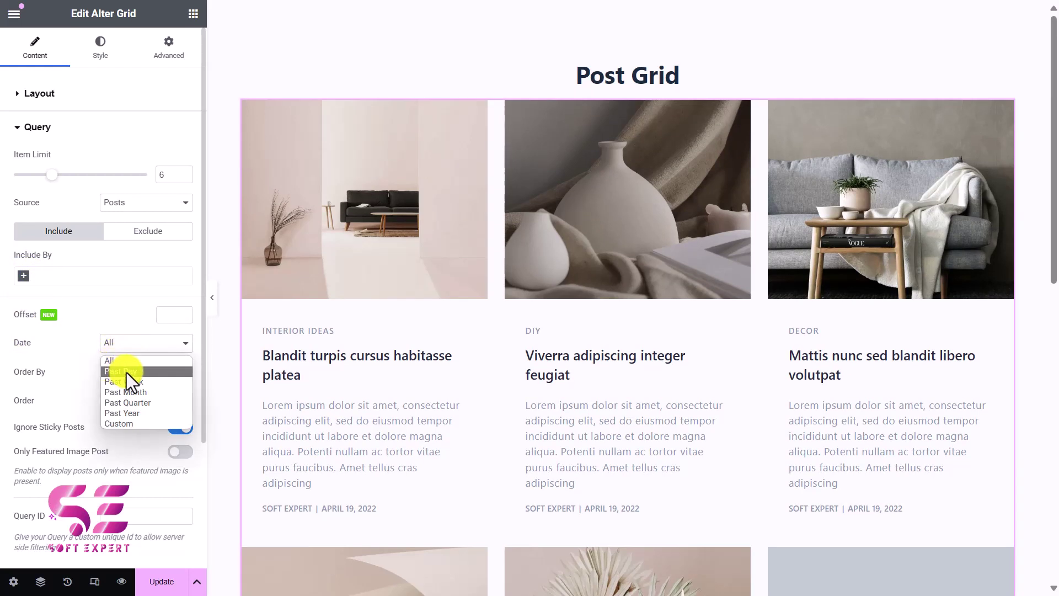
pyautogui.click(71, 361)
pyautogui.click(116, 373)
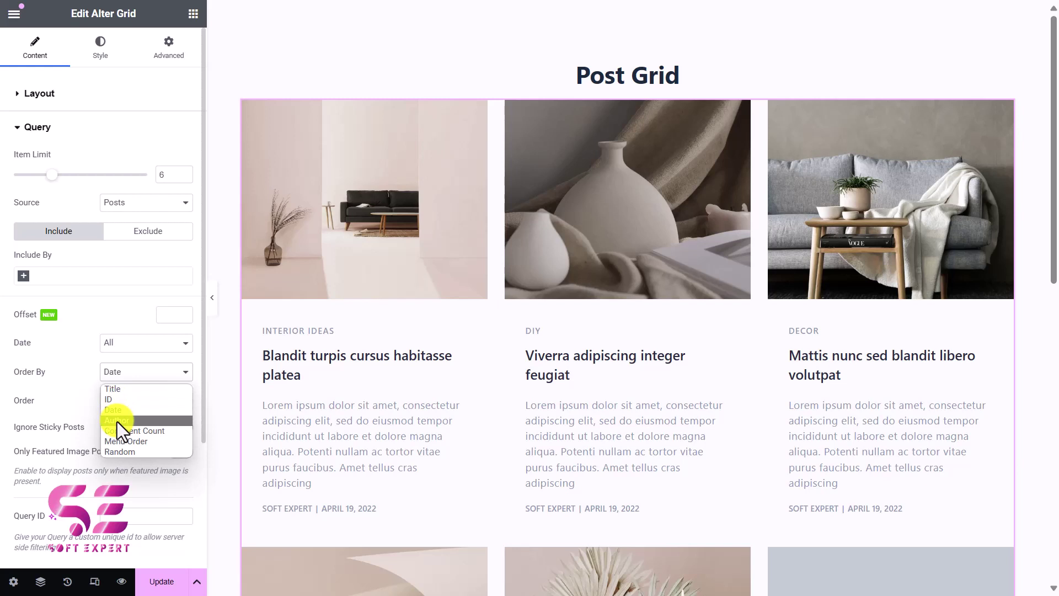
pyautogui.click(73, 400)
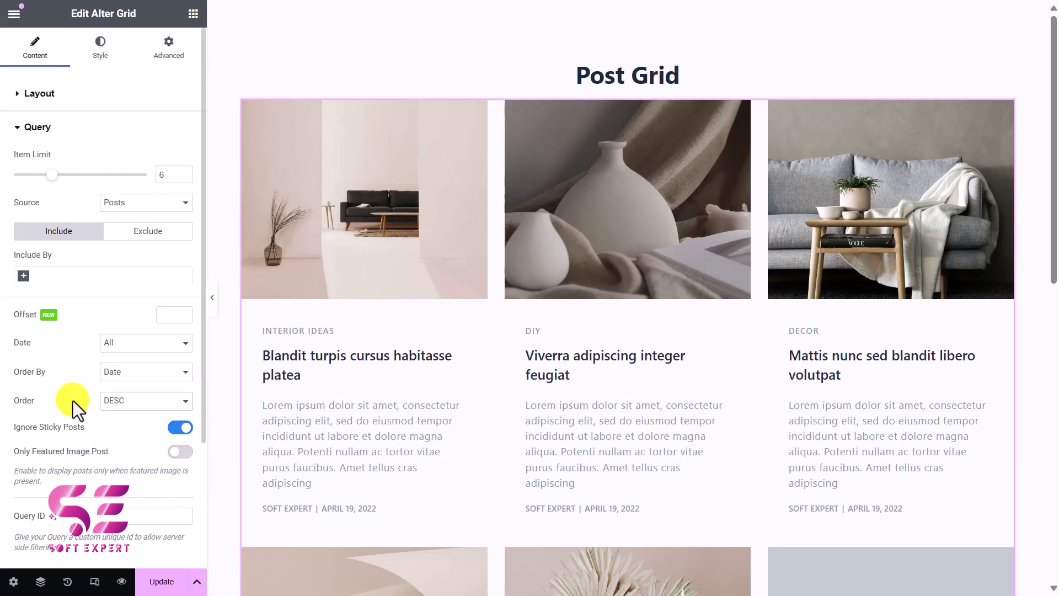
pyautogui.click(126, 406)
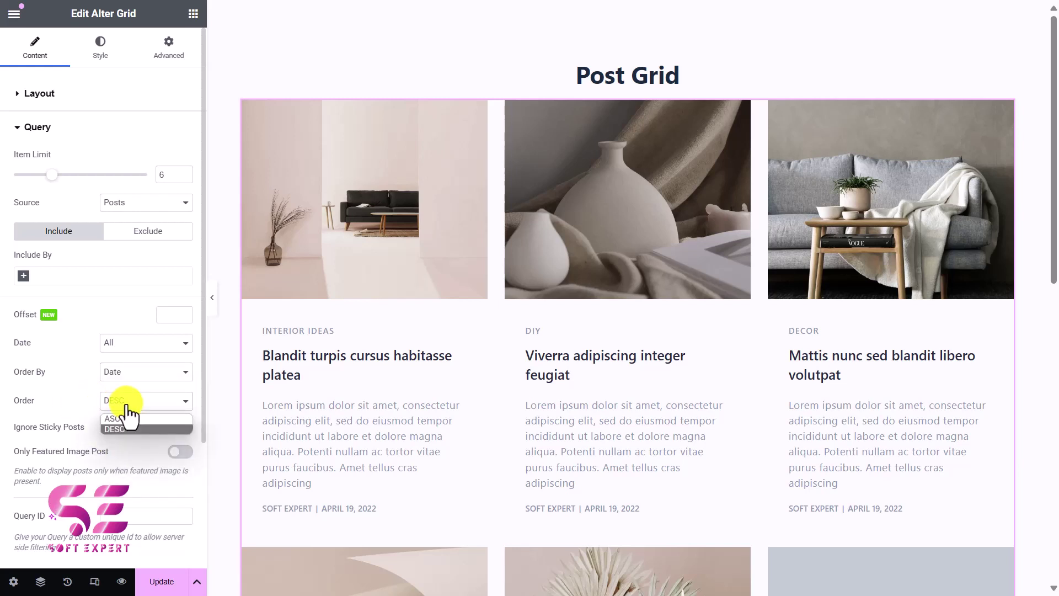
pyautogui.click(94, 402)
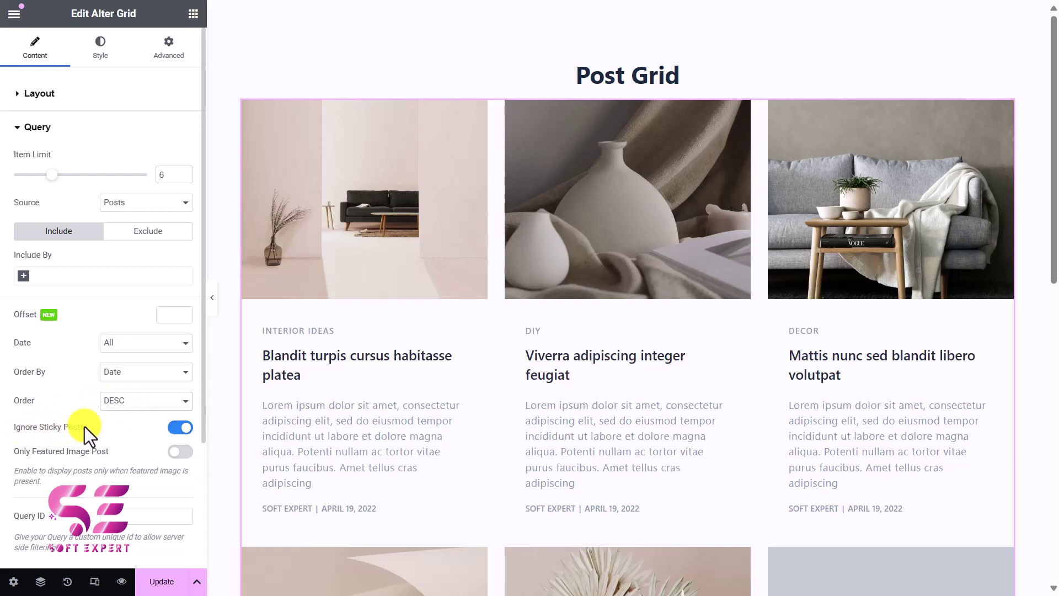
pyautogui.click(178, 429)
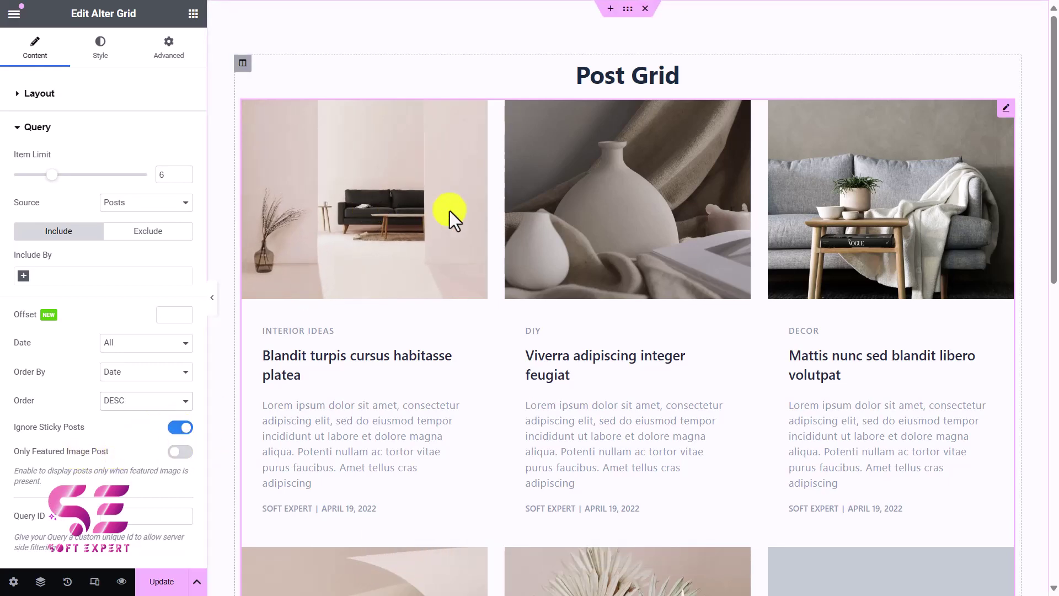
# Try limiting the Alter Grid to posts with a featured image, and turn that restriction off again.
pyautogui.scroll(-2, 449, 211)
pyautogui.scroll(-2, 866, 513)
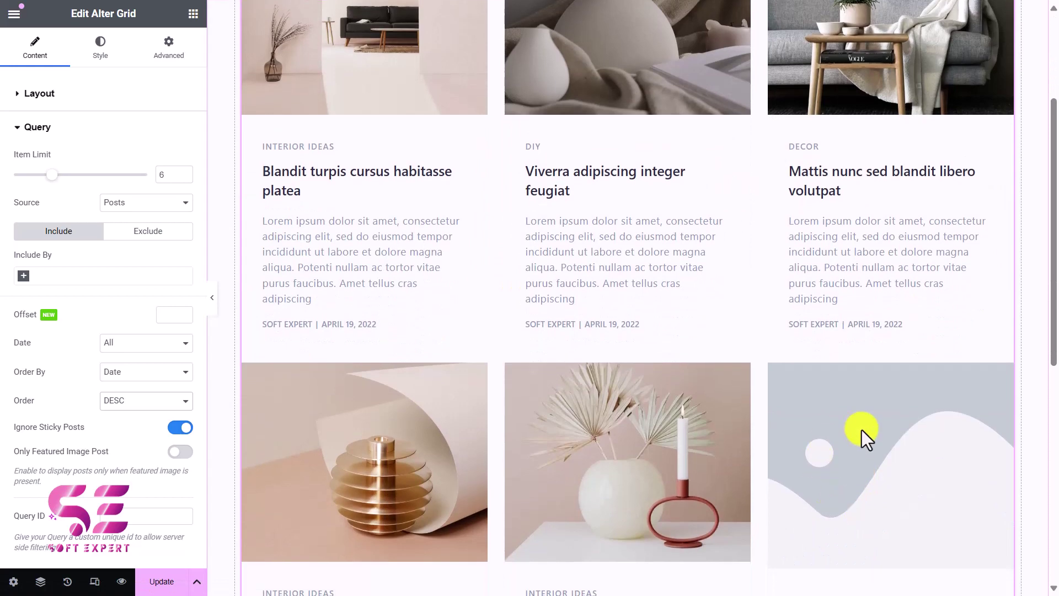
pyautogui.click(180, 451)
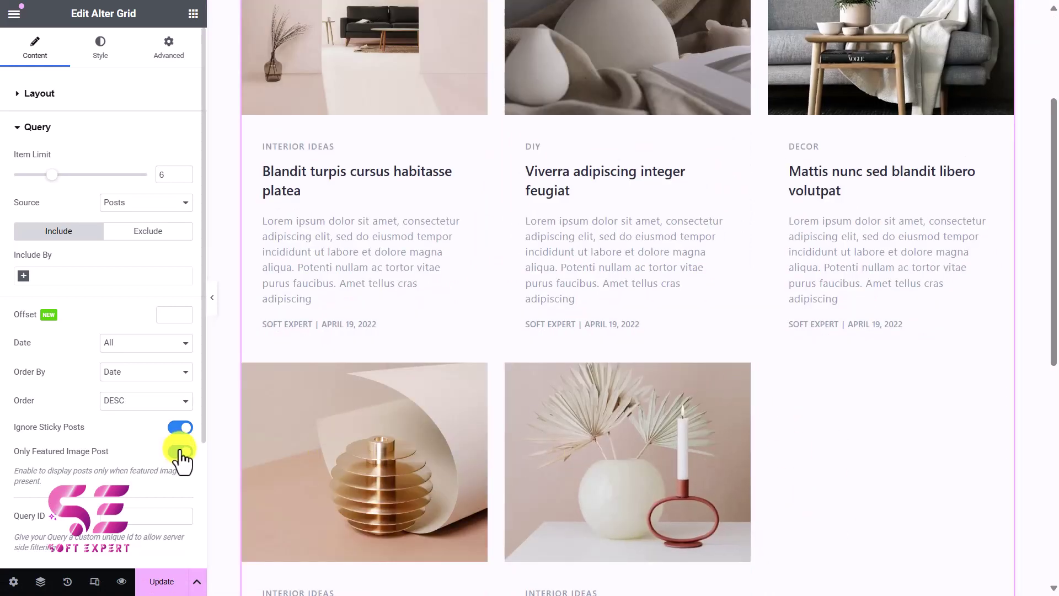
pyautogui.click(180, 452)
# Try hiding the post titles and the excerpt text in the Alter Grid's additional settings, and show both again.
pyautogui.scroll(-1, 154, 501)
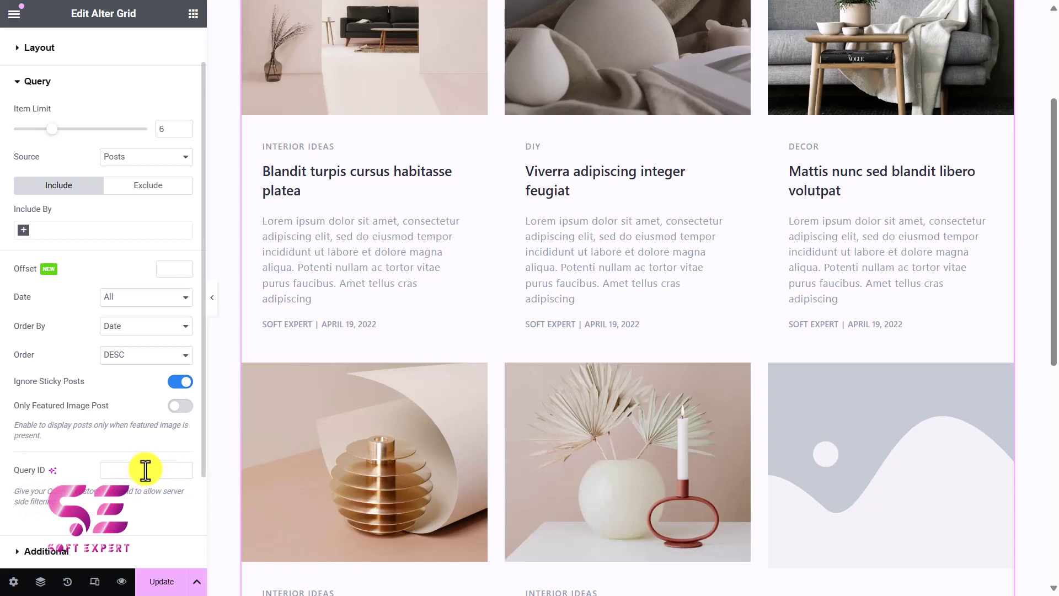
pyautogui.scroll(-2, 145, 470)
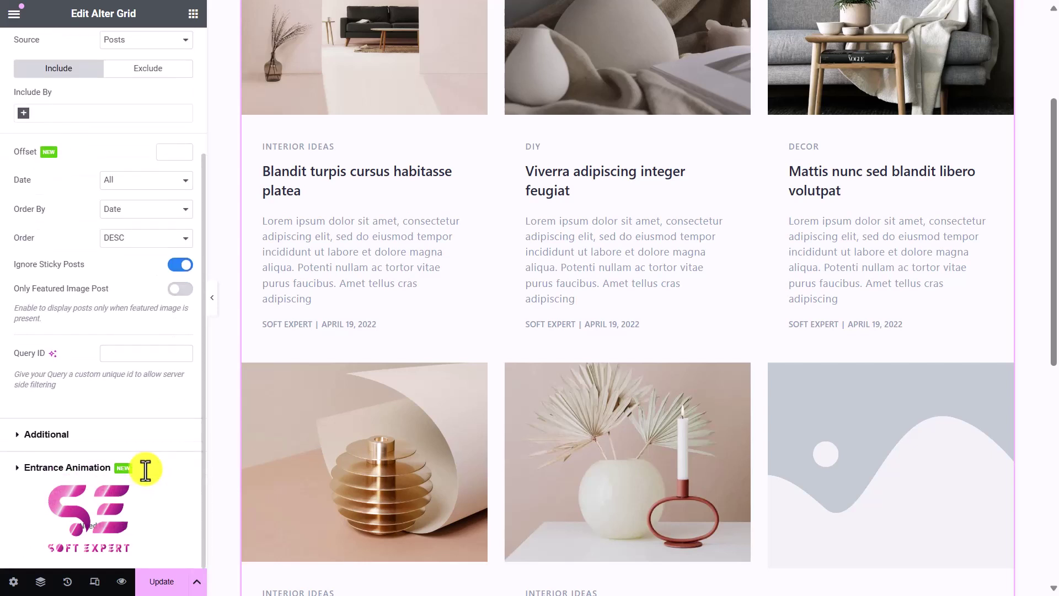
pyautogui.click(47, 434)
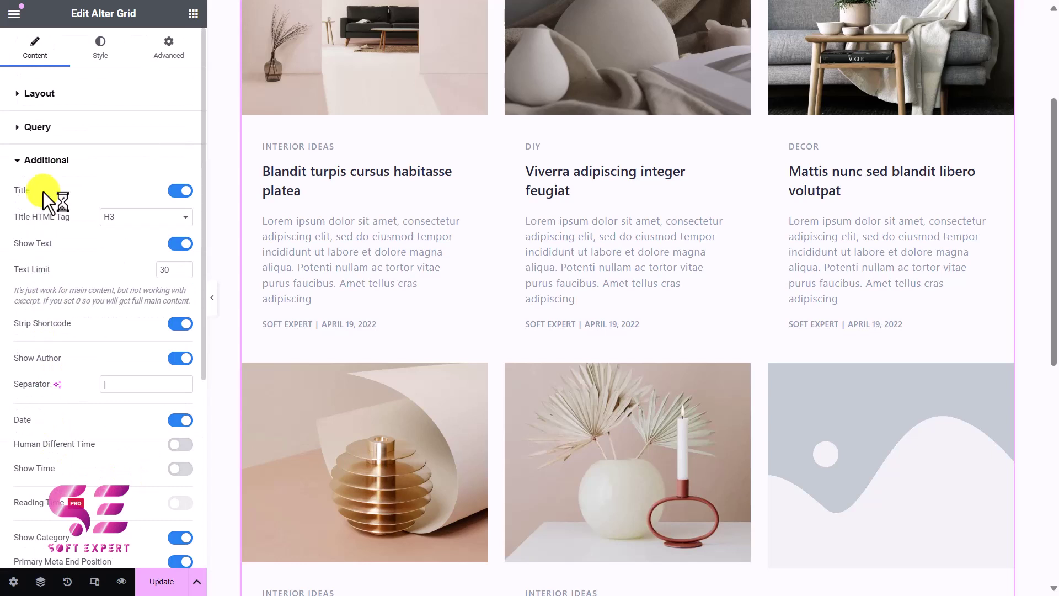
pyautogui.scroll(2, 302, 194)
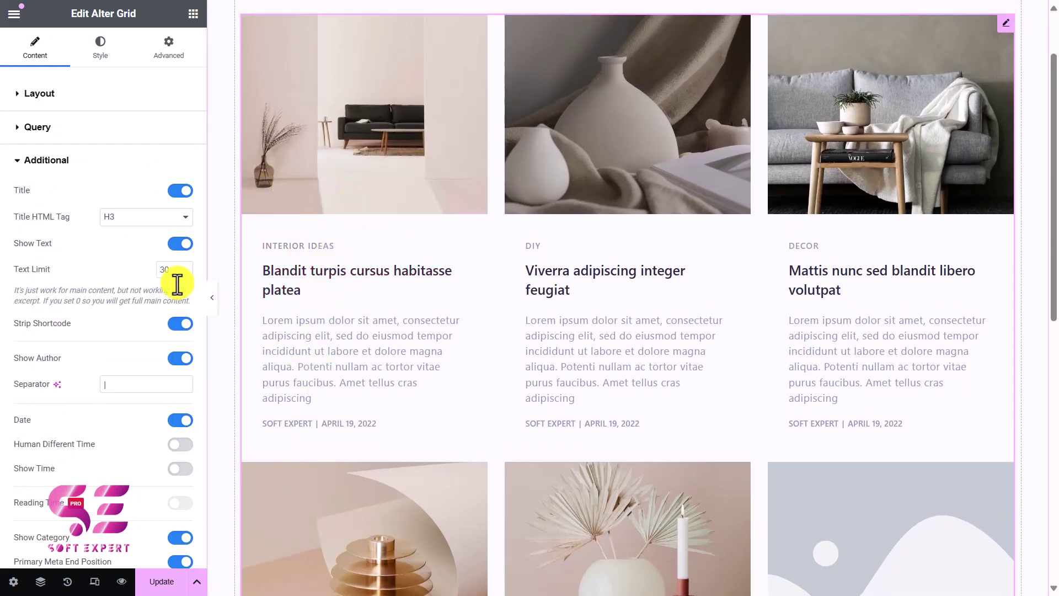
pyautogui.click(180, 191)
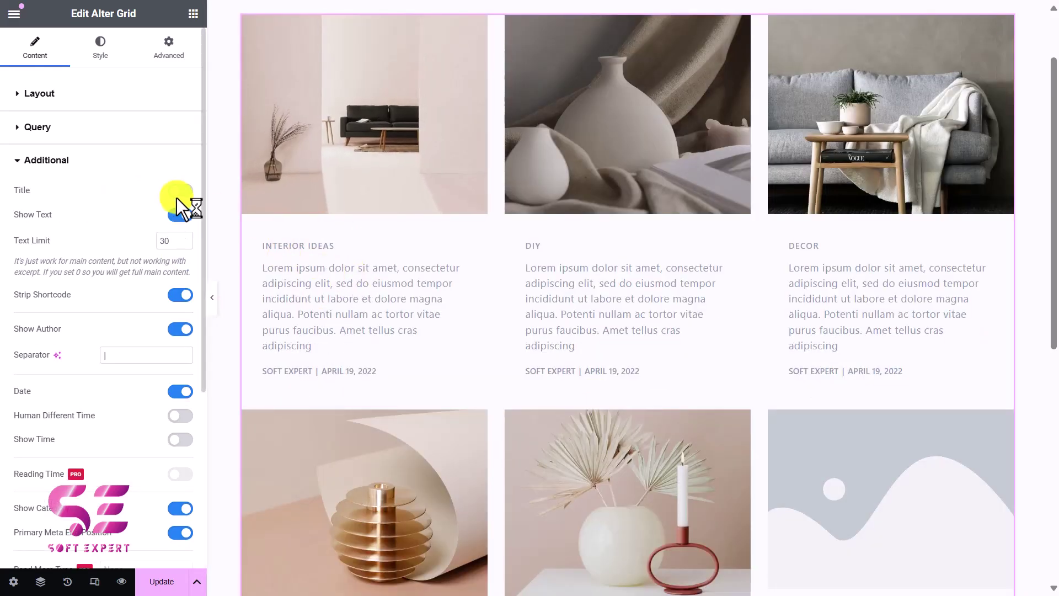
pyautogui.click(179, 193)
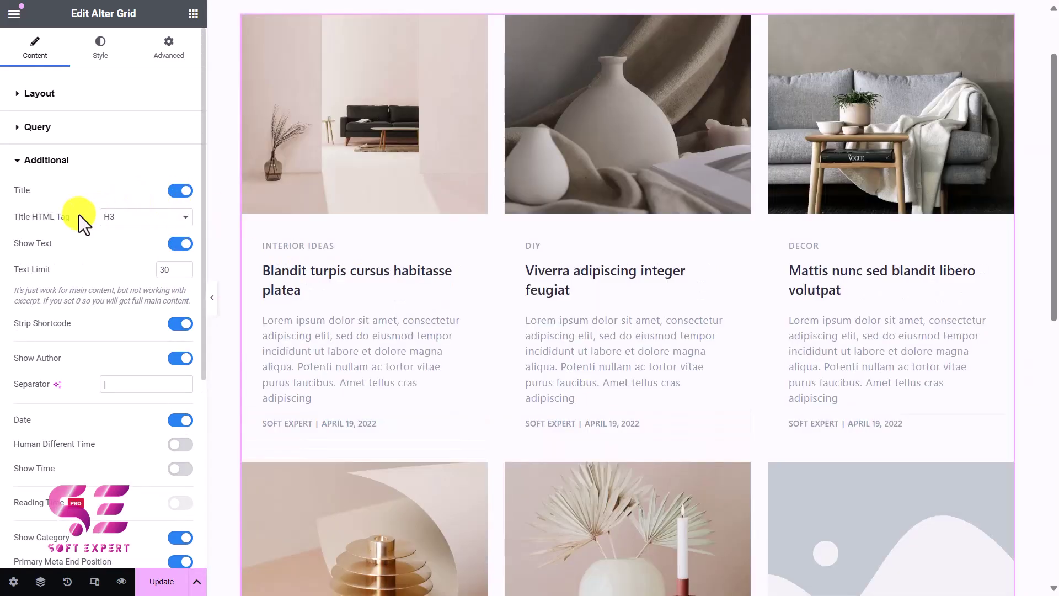
pyautogui.click(104, 217)
pyautogui.click(104, 216)
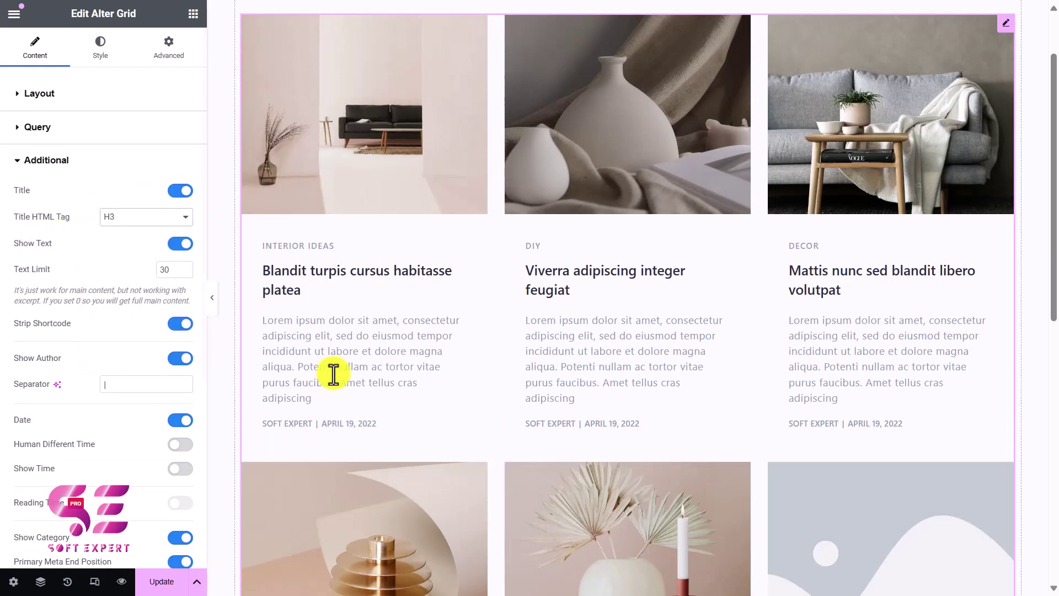
pyautogui.click(182, 244)
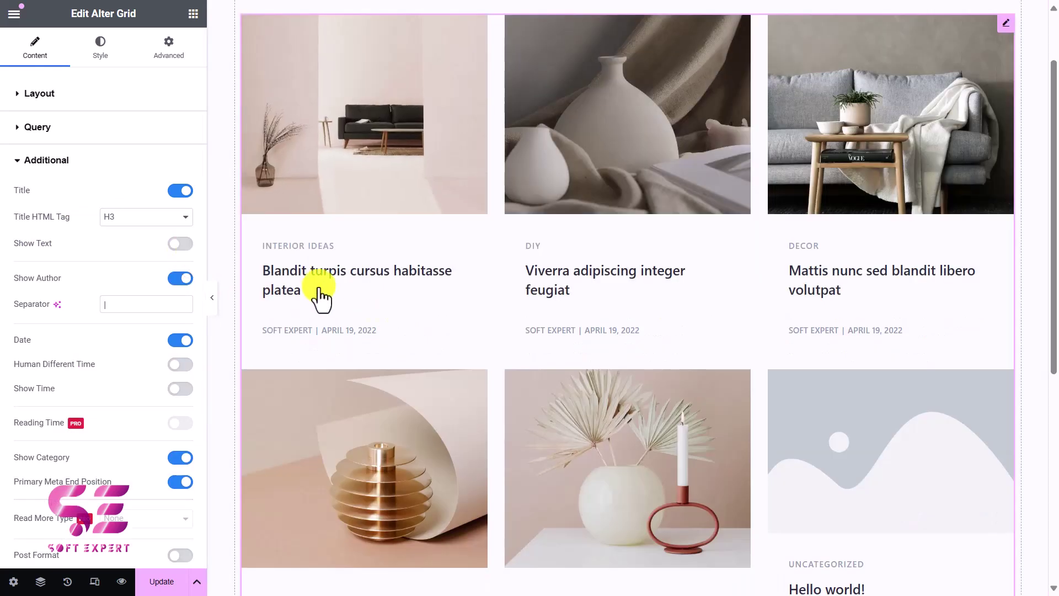
pyautogui.click(179, 244)
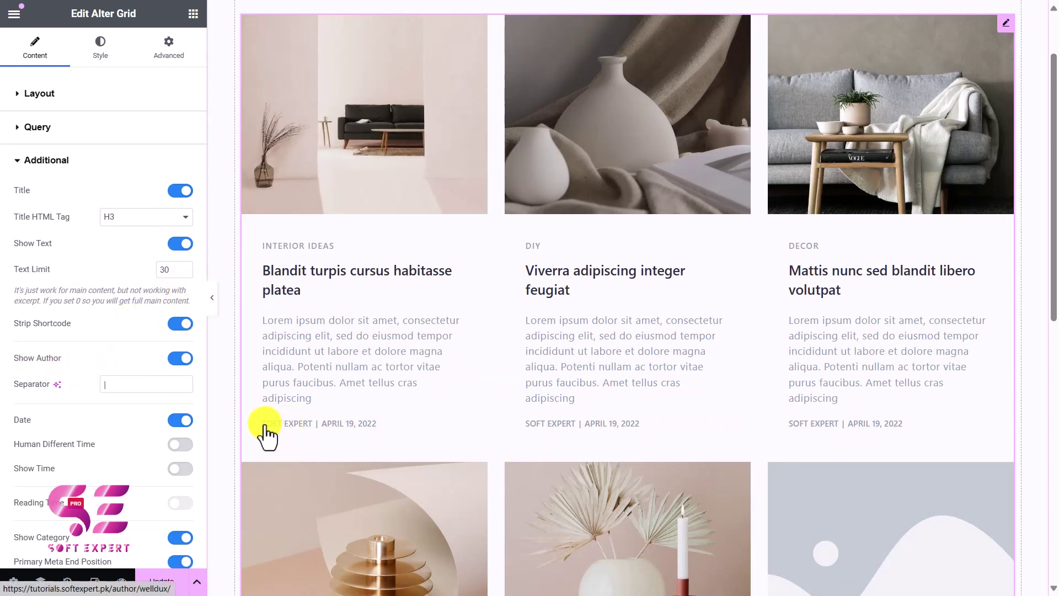
# Preview the post dates as relative time with Human Different Time, and switch that option off again.
pyautogui.scroll(-2, 164, 369)
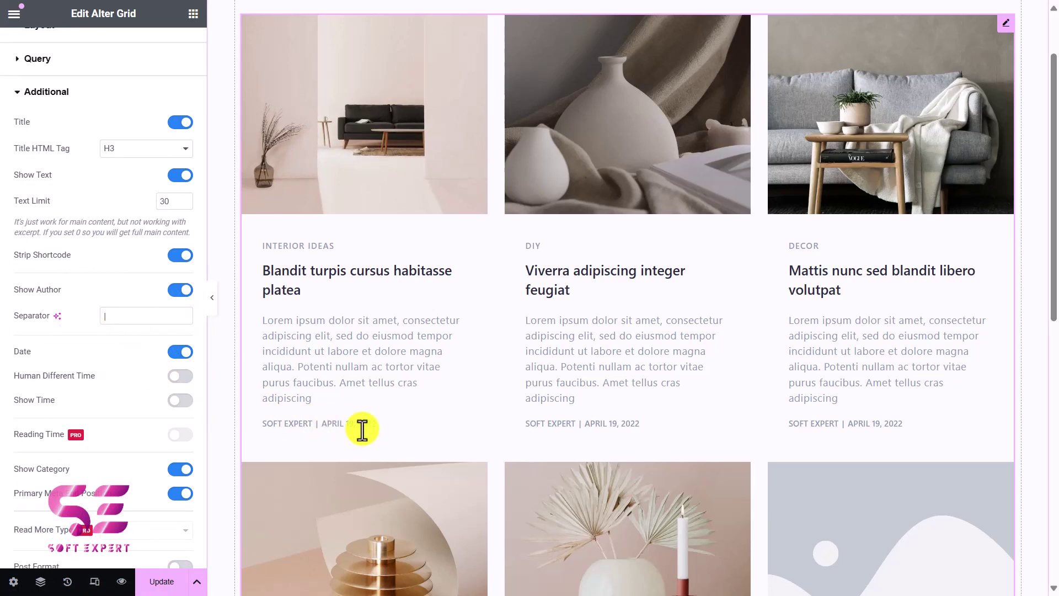
pyautogui.click(181, 377)
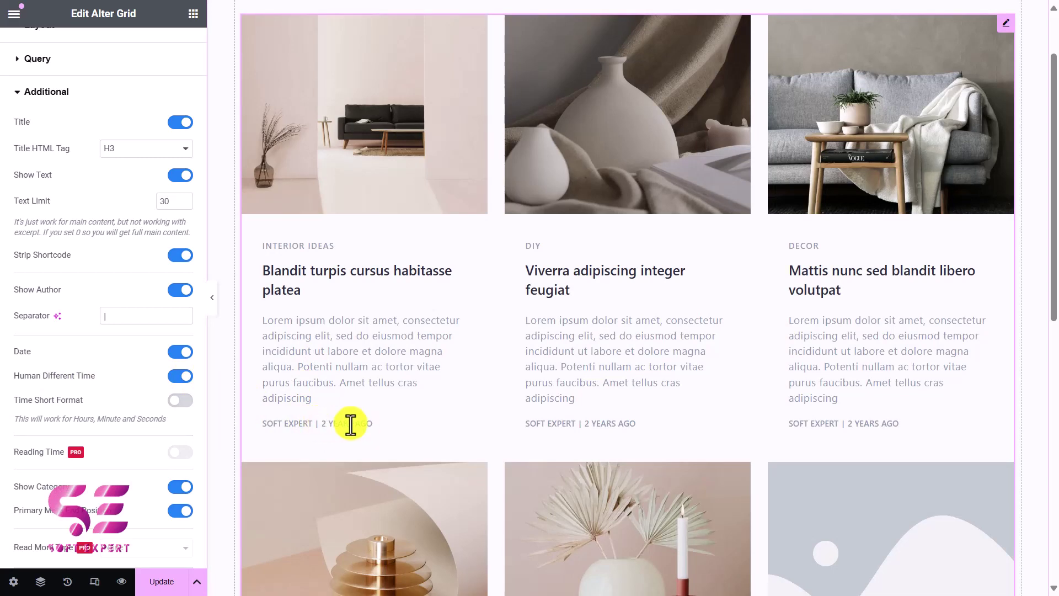
pyautogui.click(182, 378)
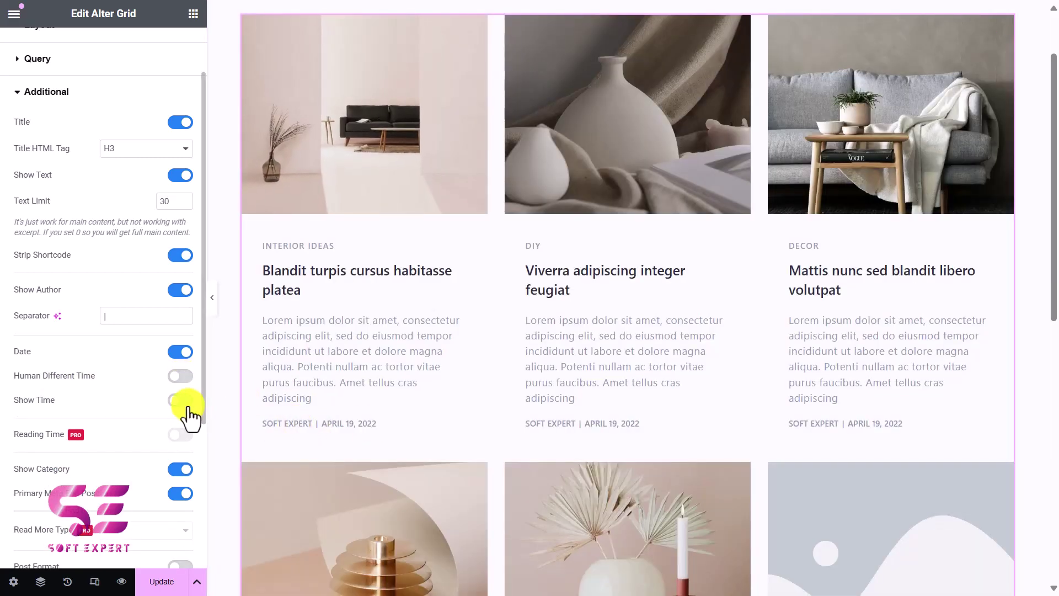
# Show the post time and the post format icon on the Alter Grid's items.
pyautogui.click(187, 405)
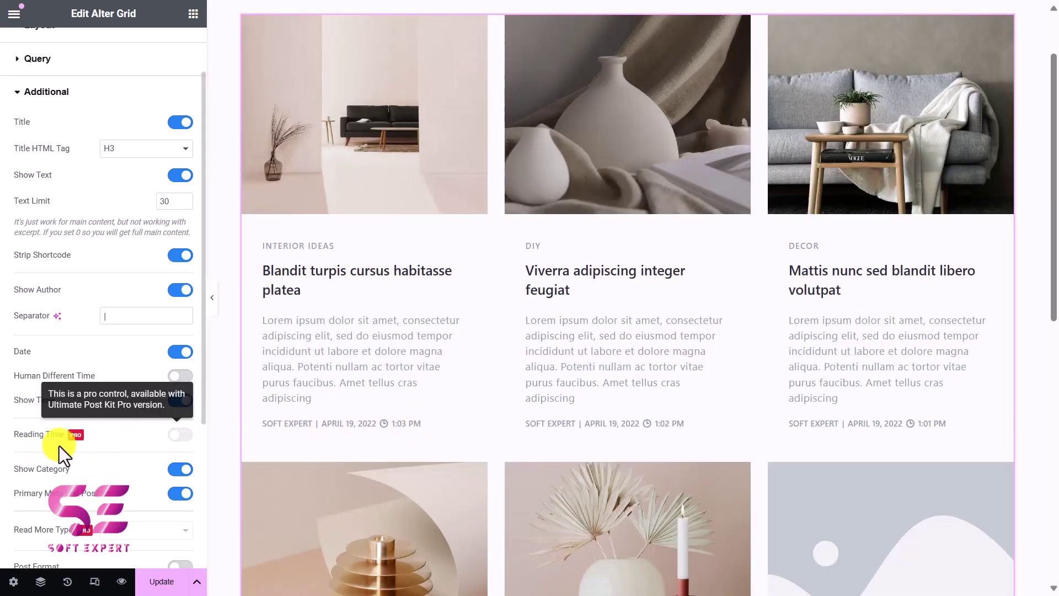
pyautogui.scroll(-4, 140, 436)
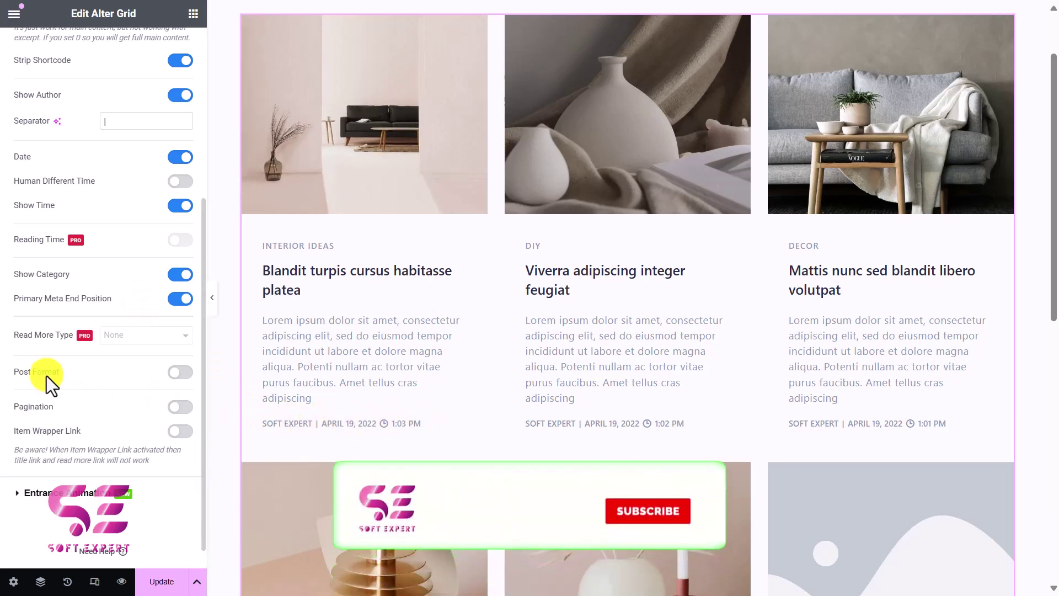
pyautogui.click(182, 373)
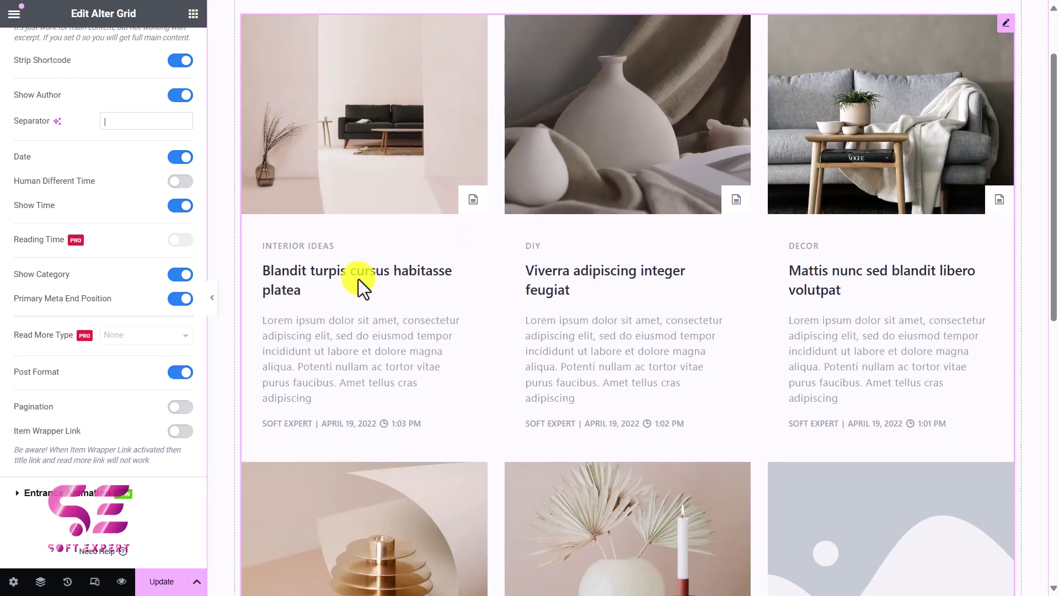
# Check the page numbering on the example blog page in the other window, and enable pagination for the Alter Grid.
pyautogui.scroll(-10, 513, 359)
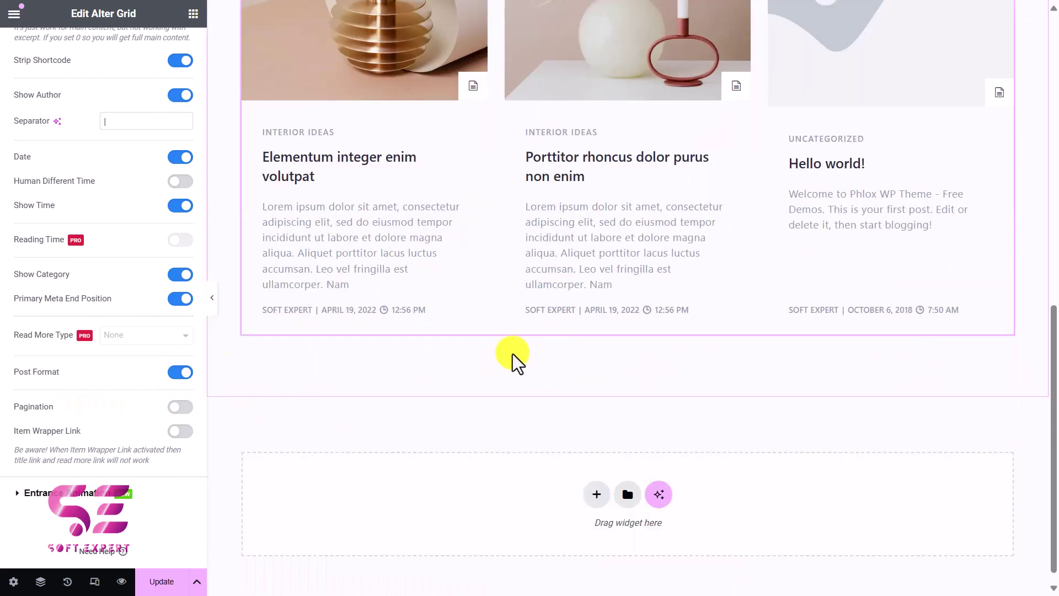
pyautogui.hotkey('alt', 'Tab')
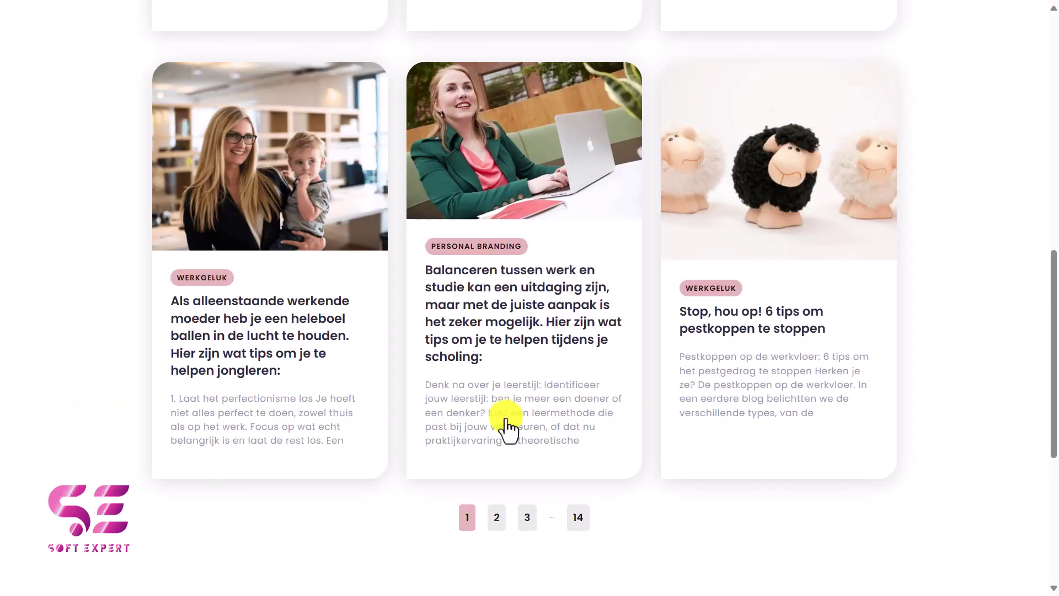
pyautogui.hotkey('alt', 'Tab')
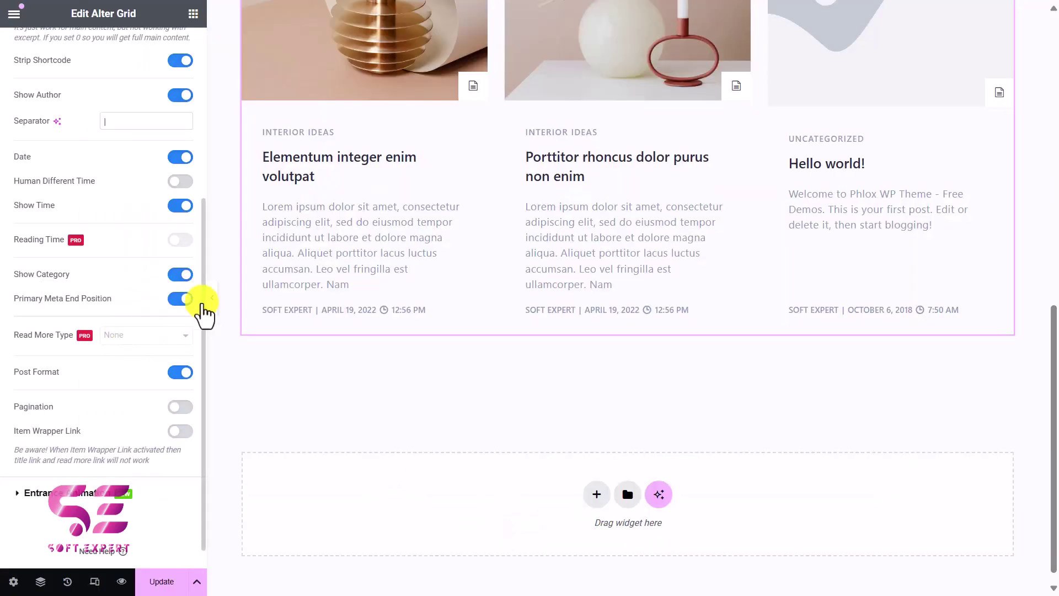
pyautogui.click(182, 408)
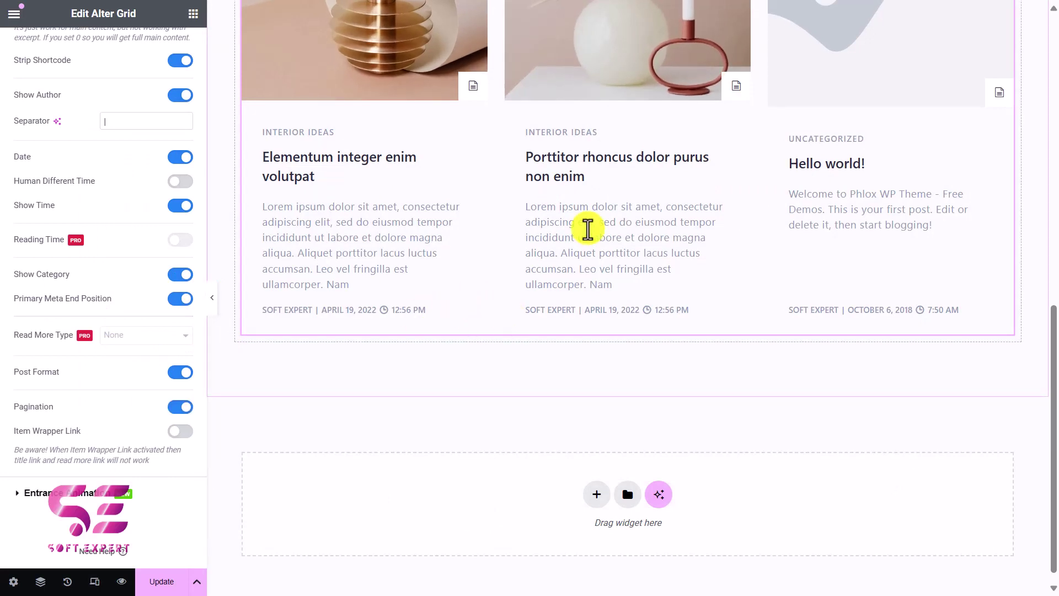
# Try an item limit of 3 in the Alter Grid's query to preview the pagination, and set it back to 6.
pyautogui.scroll(5, 110, 182)
pyautogui.click(77, 129)
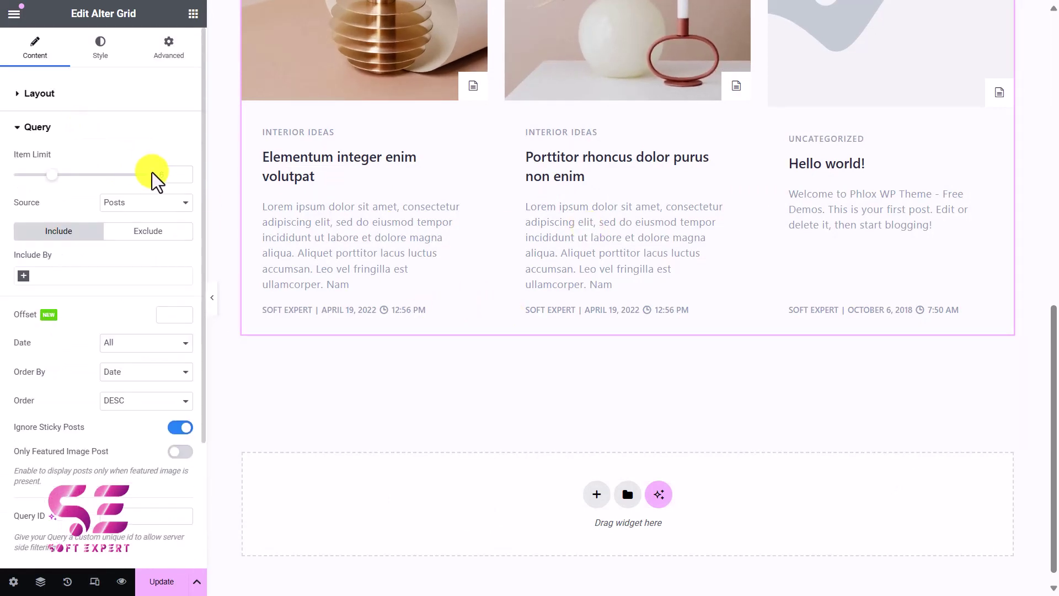
pyautogui.click(169, 176)
pyautogui.write('3')
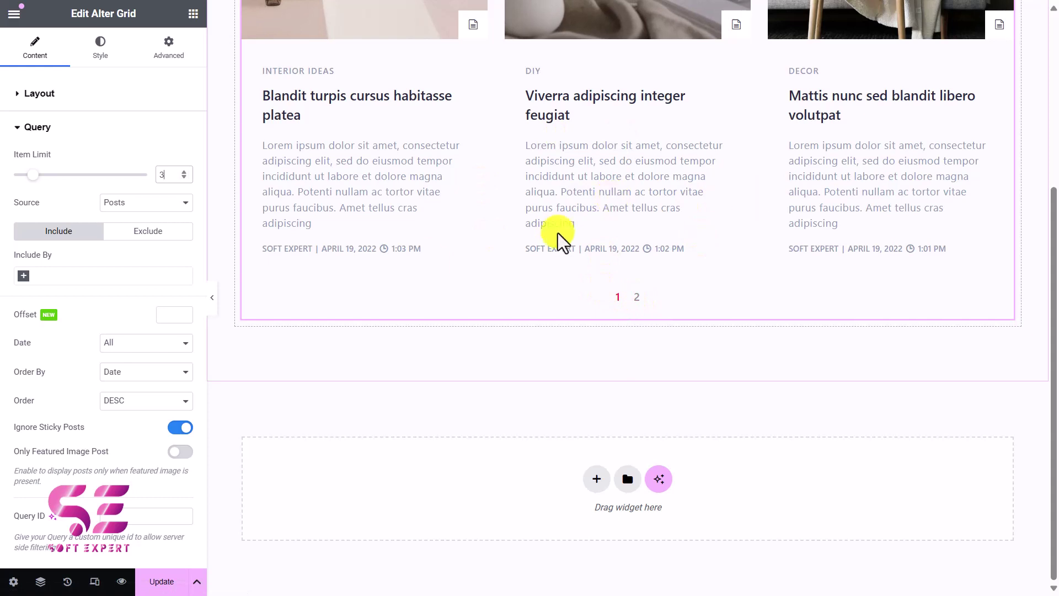
pyautogui.doubleClick(165, 175)
pyautogui.write('6')
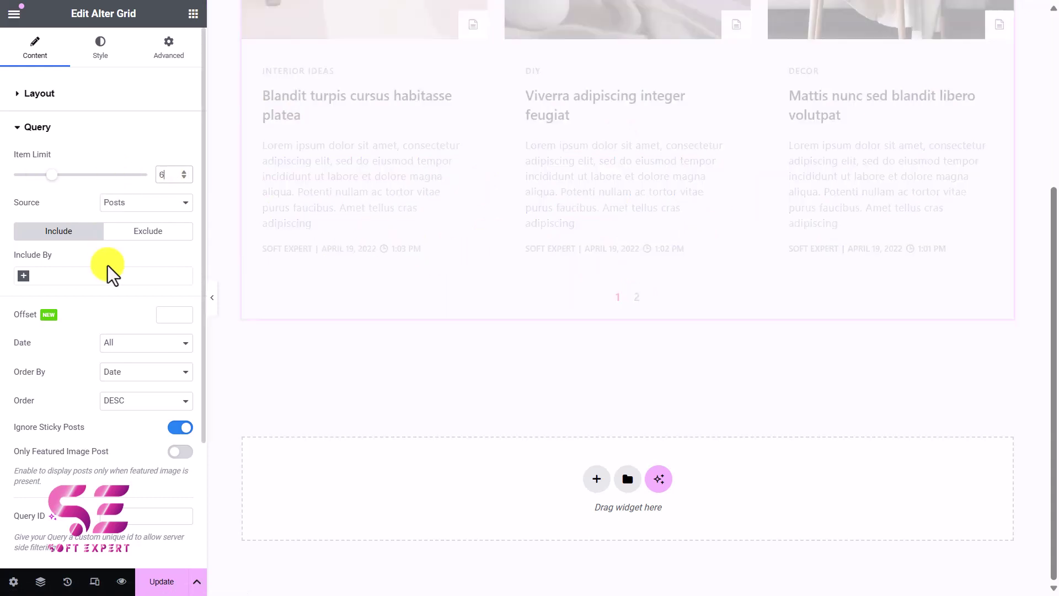
# Disable the Alter Grid's pagination, and try the Item Wrapper Link option before switching it off again.
pyautogui.scroll(-3, 107, 271)
pyautogui.click(70, 435)
pyautogui.scroll(-5, 69, 429)
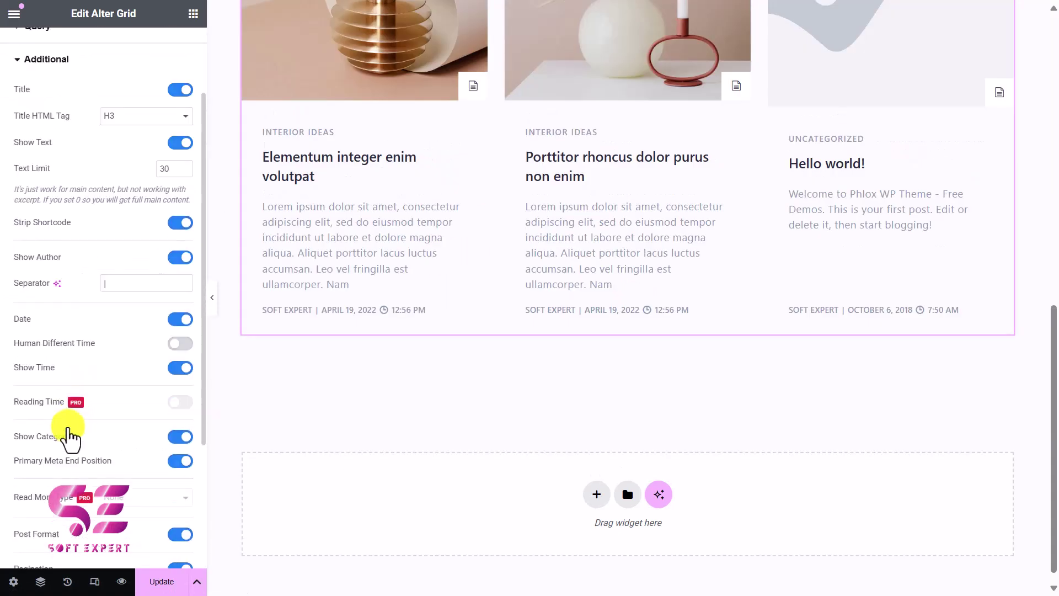
pyautogui.click(186, 381)
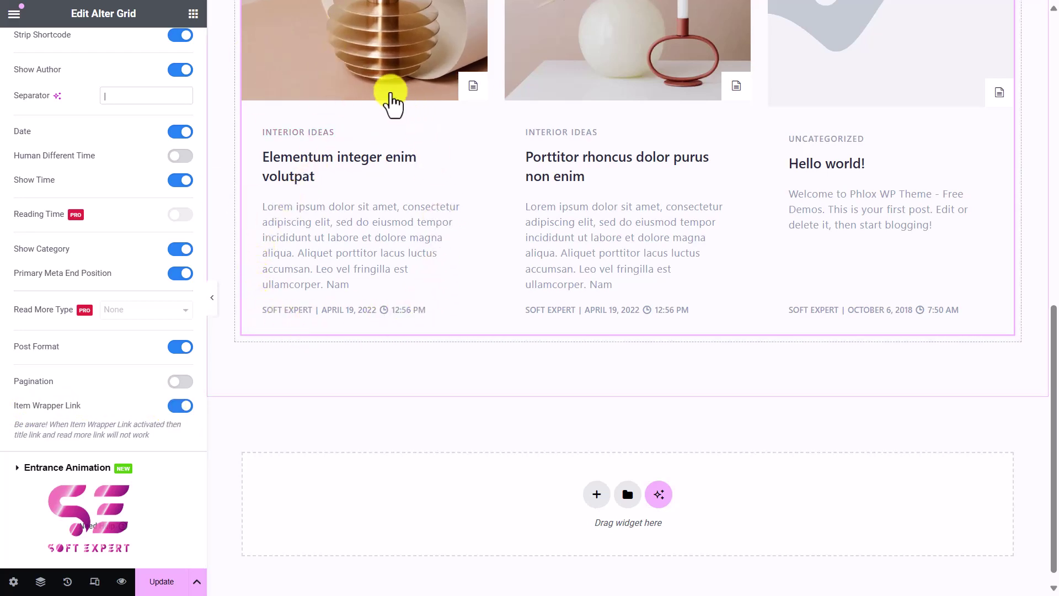
pyautogui.click(183, 408)
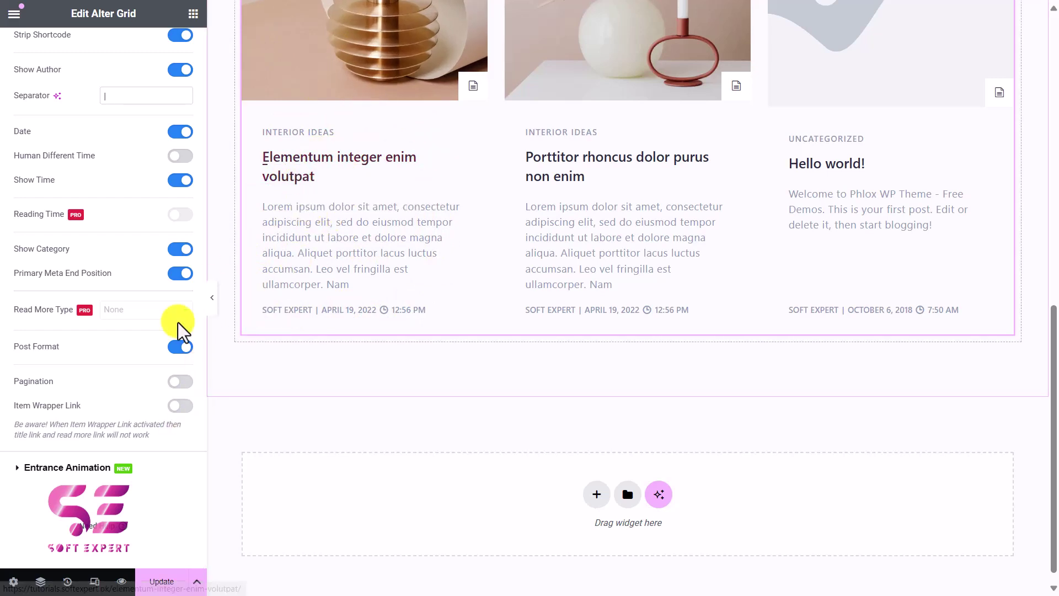
# Try the Alter Grid's entrance animation, look at the Entrance Animation Example on the demo page, and switch the animation off.
pyautogui.click(49, 469)
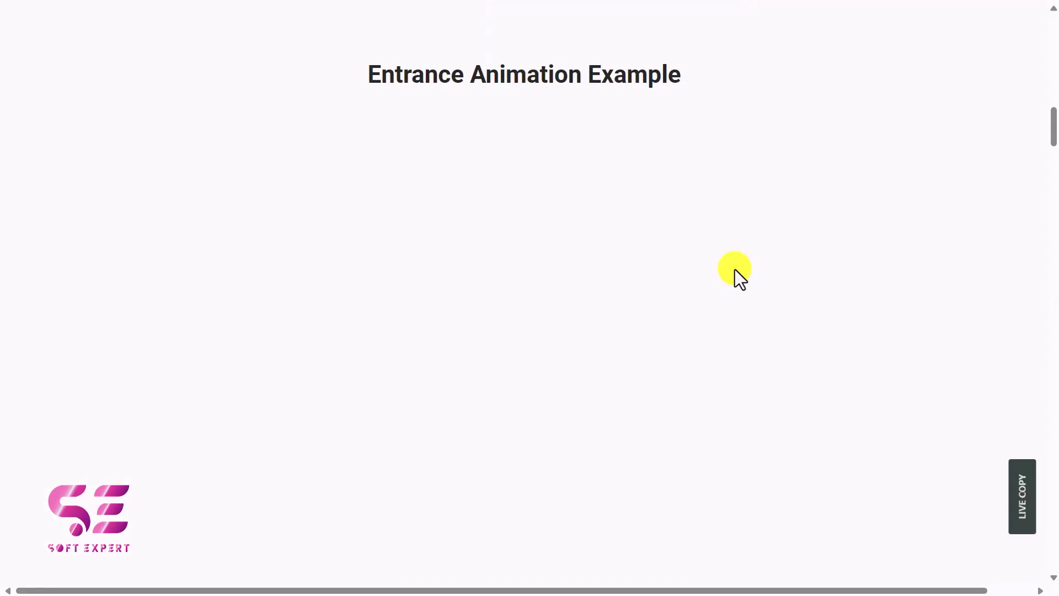
pyautogui.scroll(-1, 735, 270)
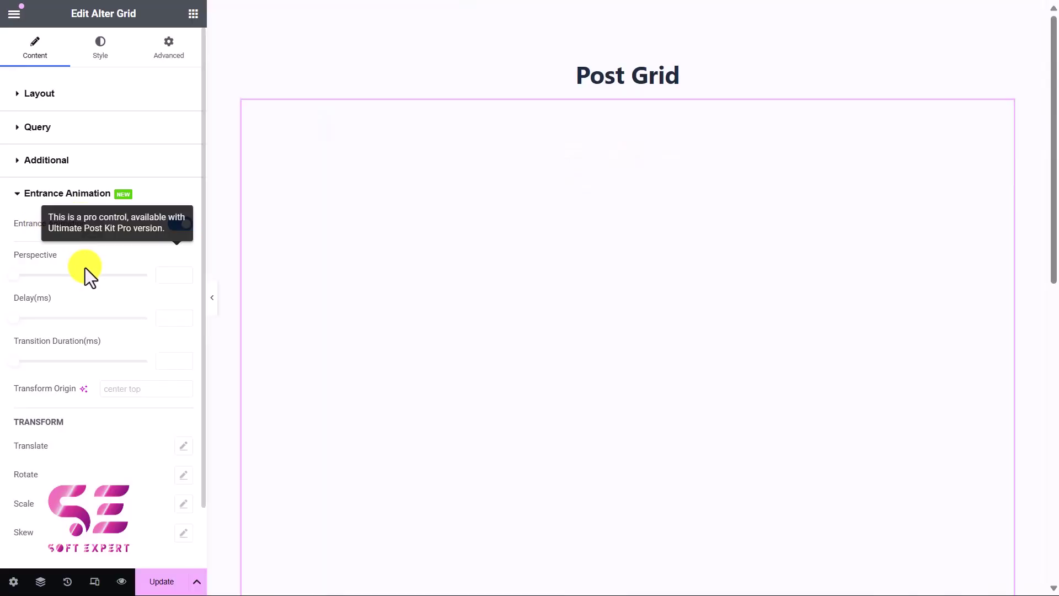
pyautogui.click(178, 224)
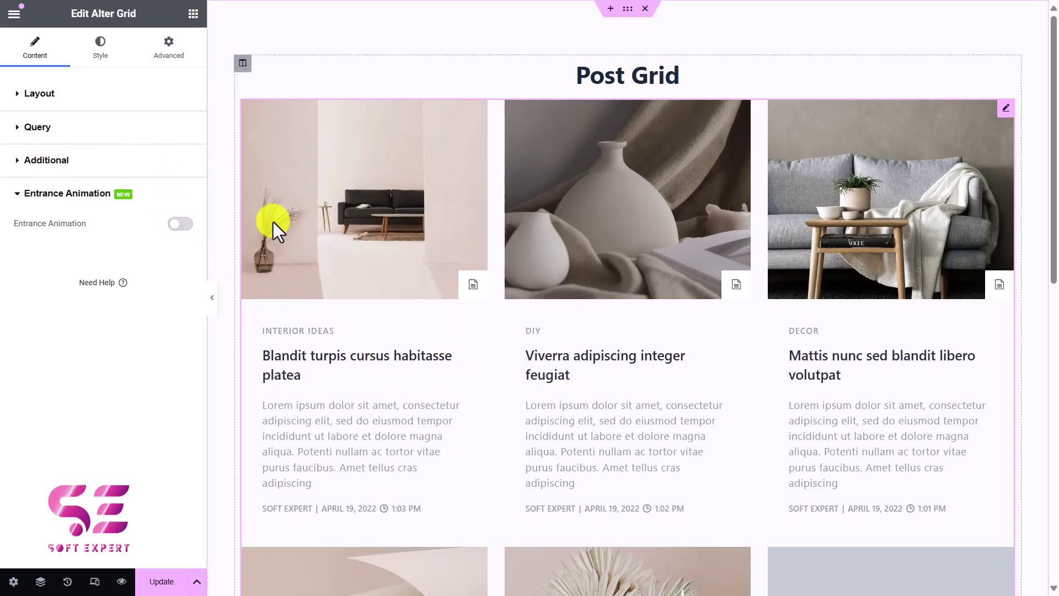
# Give the section holding the Post Grid a classic background in a light global color.
pyautogui.click(101, 49)
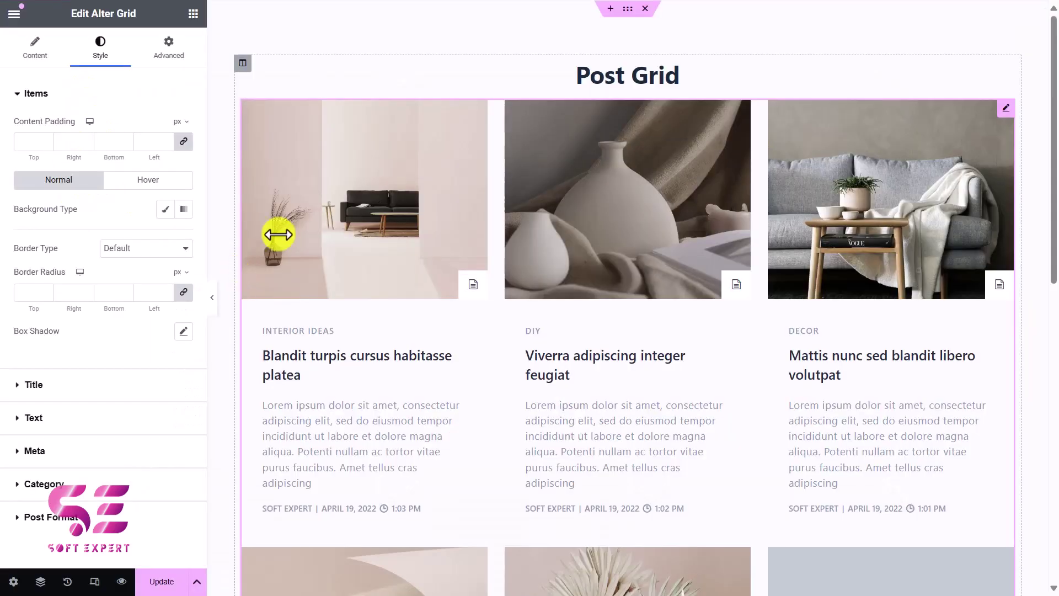
pyautogui.click(628, 11)
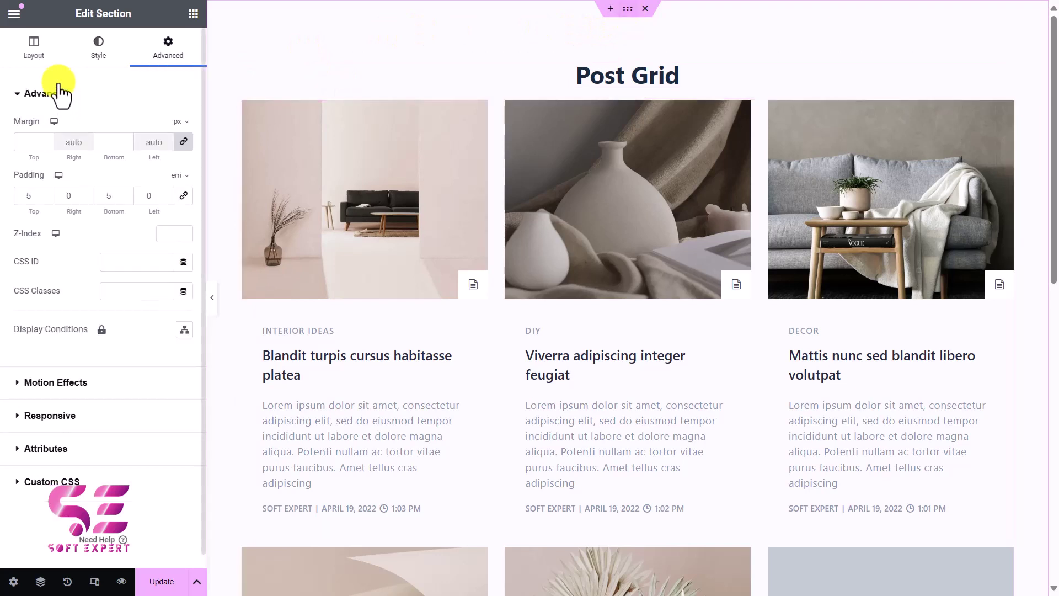
pyautogui.click(97, 48)
pyautogui.click(128, 156)
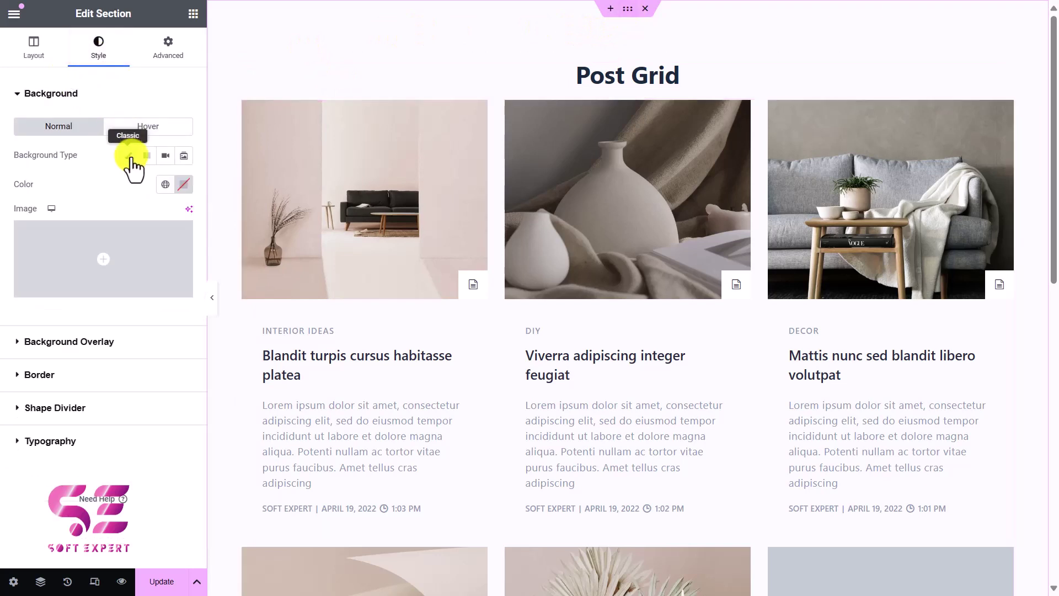
pyautogui.click(165, 184)
pyautogui.click(95, 344)
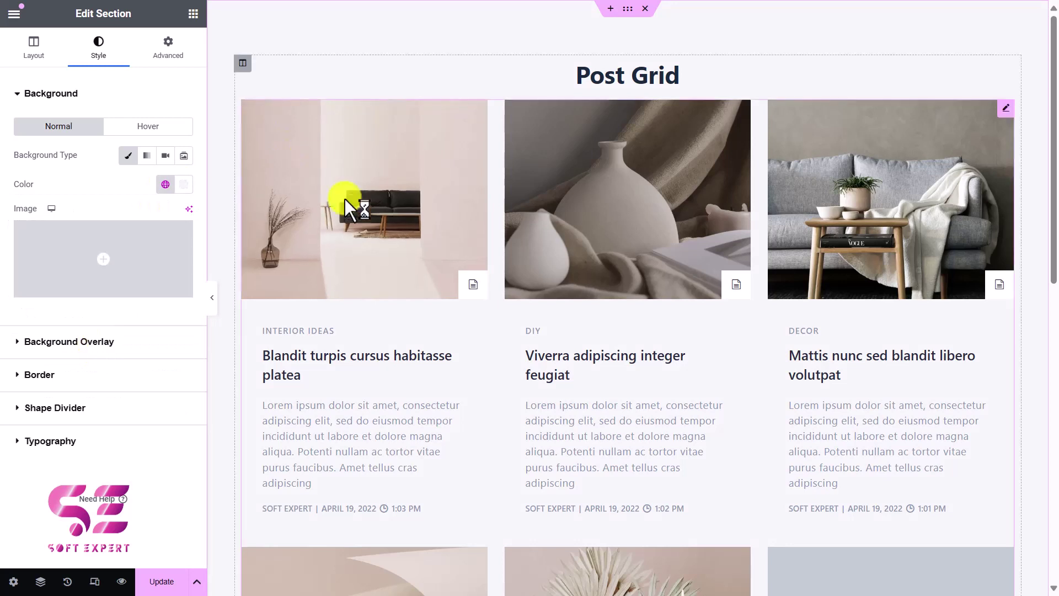
# Set a classic background with a custom white color on the Alter Grid's items.
pyautogui.click(500, 145)
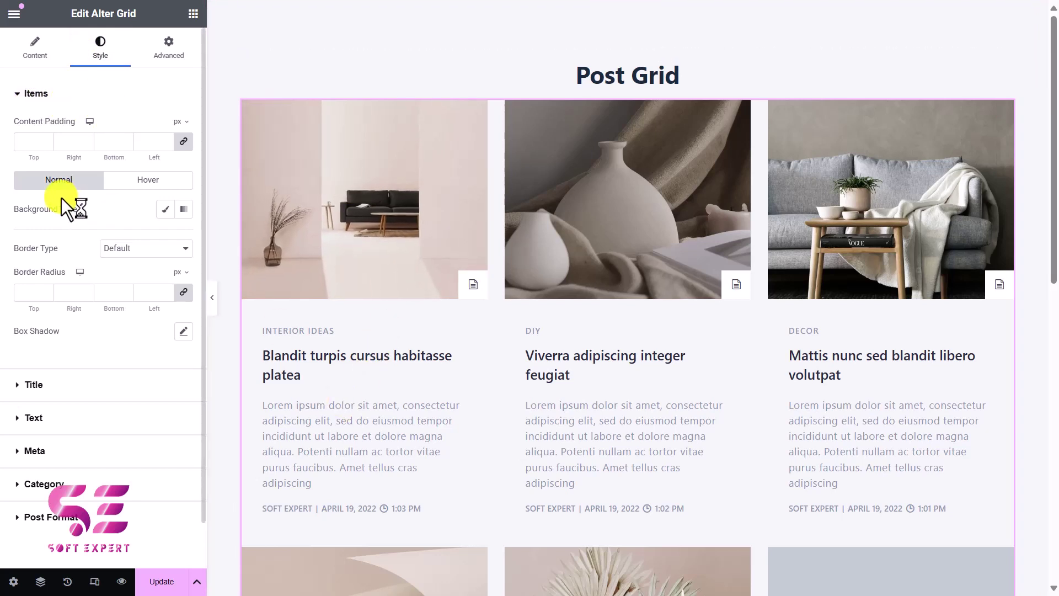
pyautogui.click(164, 215)
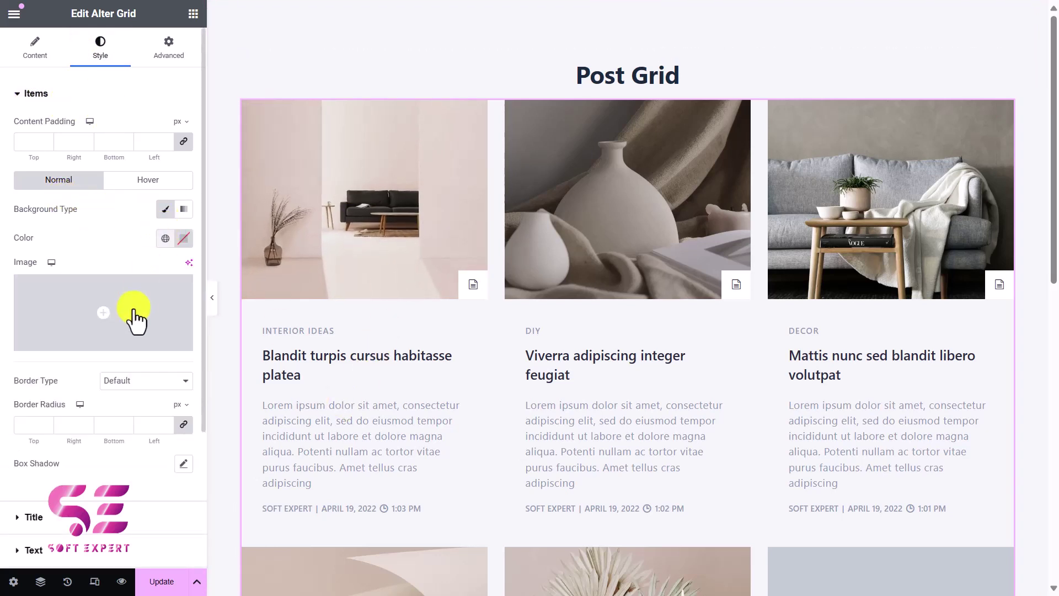
pyautogui.click(166, 239)
pyautogui.click(83, 444)
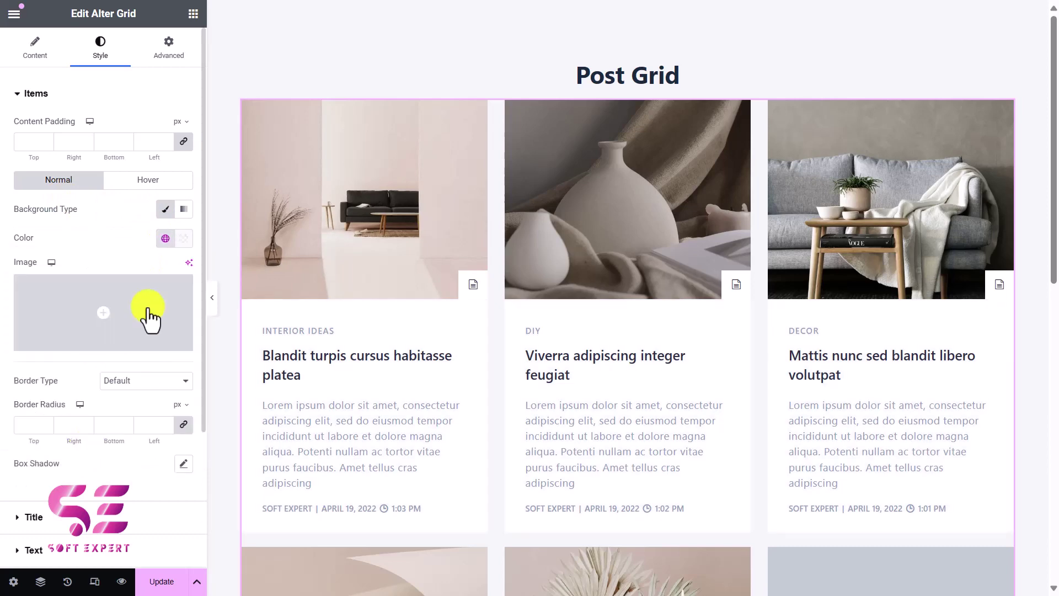
pyautogui.click(165, 238)
pyautogui.click(184, 239)
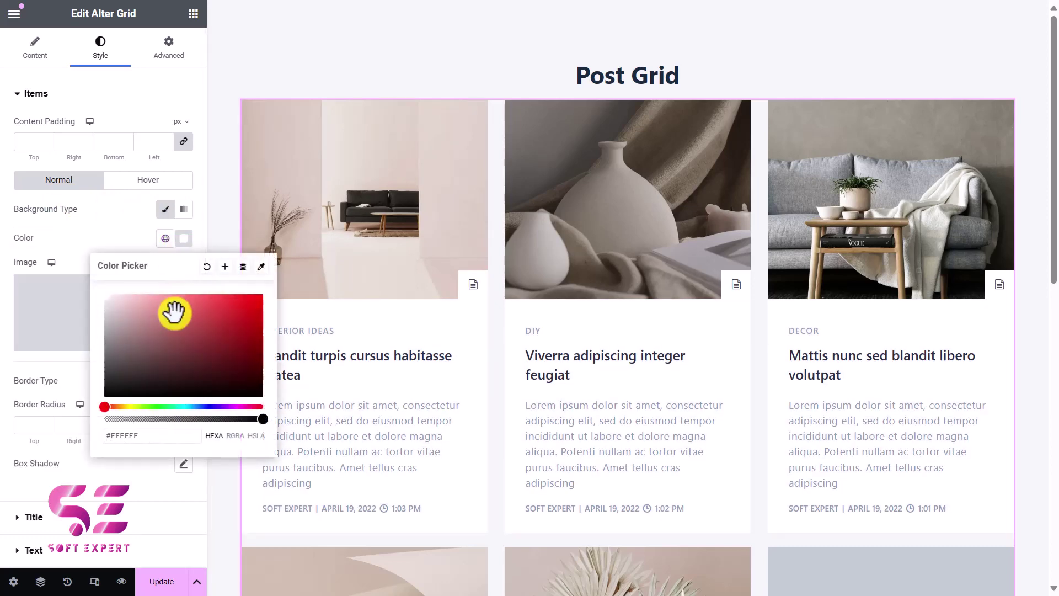
pyautogui.moveTo(174, 312); pyautogui.dragTo(96, 299)
pyautogui.click(101, 233)
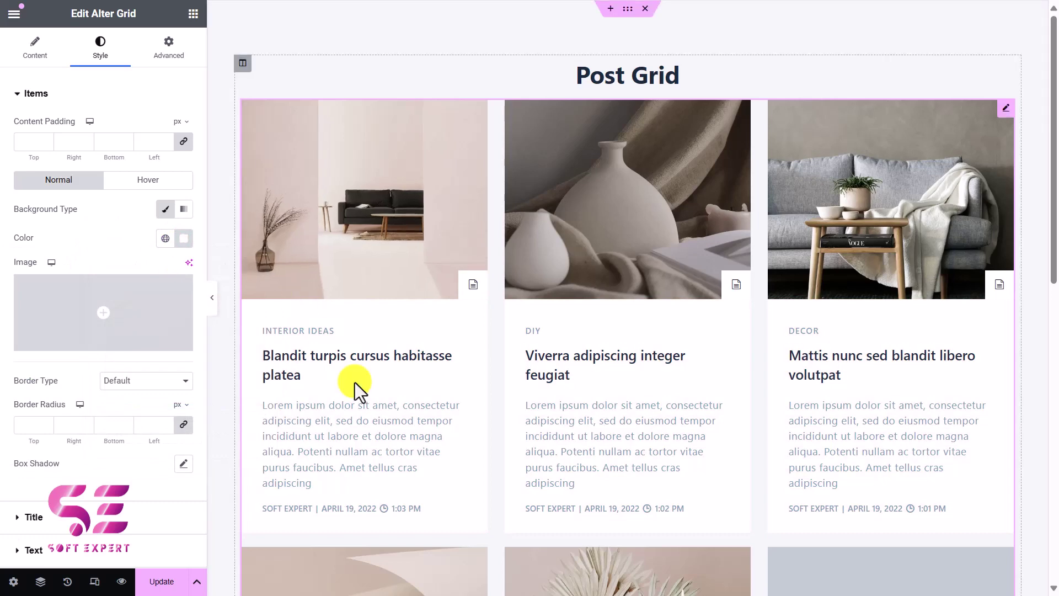
# Hide the post format icon on the Alter Grid's items in the additional settings.
pyautogui.scroll(-2, 397, 359)
pyautogui.scroll(1, 475, 513)
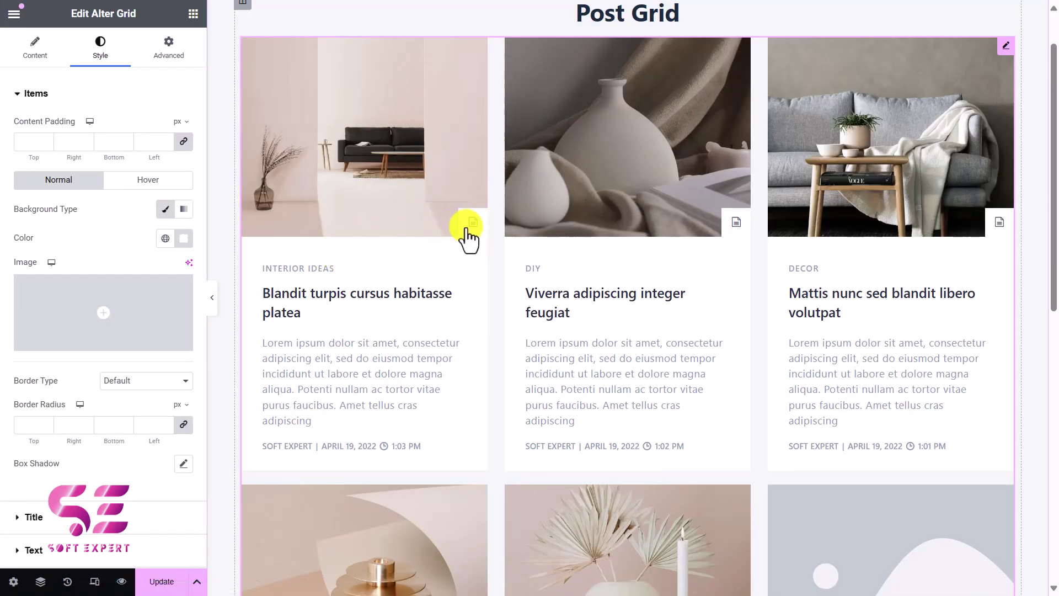
pyautogui.click(34, 49)
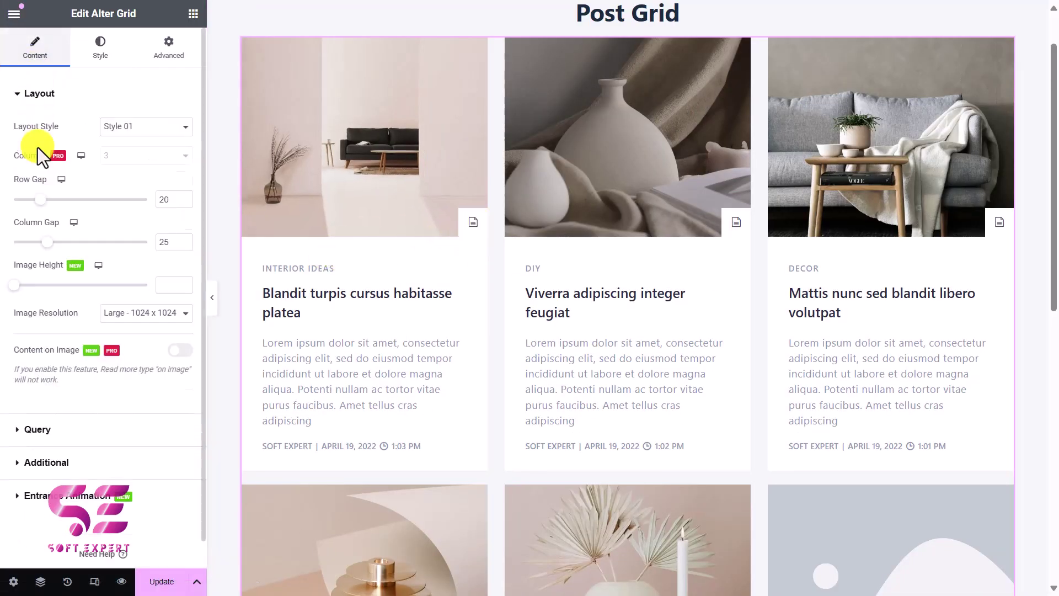
pyautogui.click(59, 463)
pyautogui.scroll(-5, 93, 419)
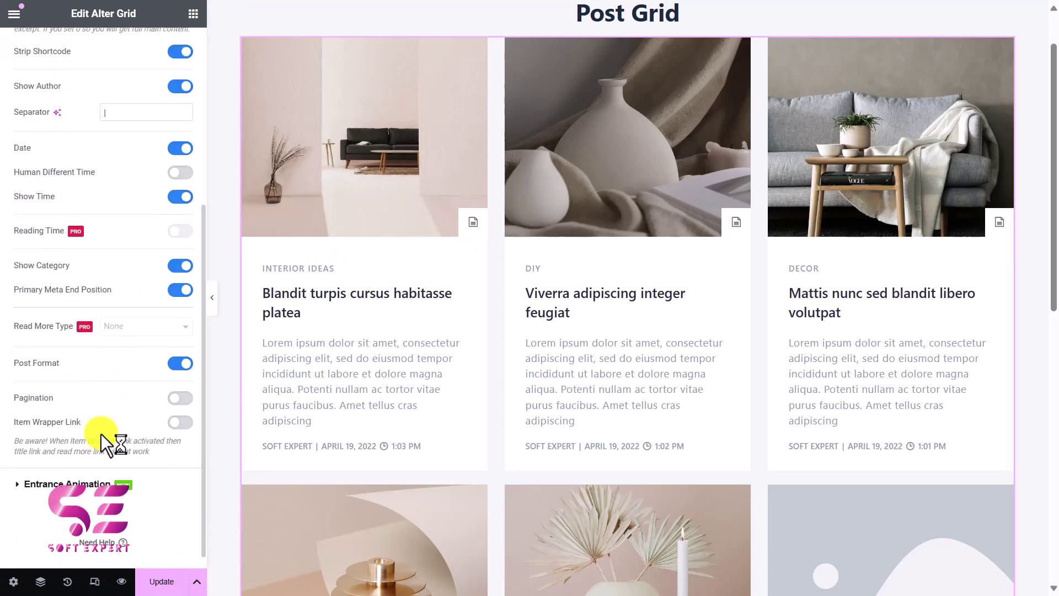
pyautogui.click(180, 363)
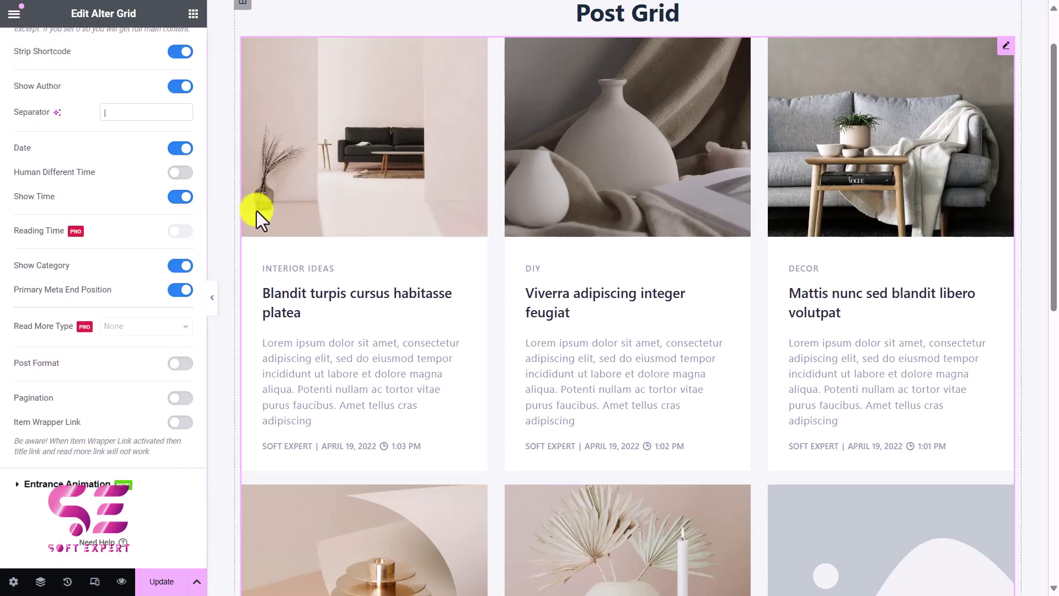
# Round the Alter Grid items' corners with unlinked border radius values of 30, 30, 30 and 1 px.
pyautogui.scroll(8, 104, 118)
pyautogui.click(100, 47)
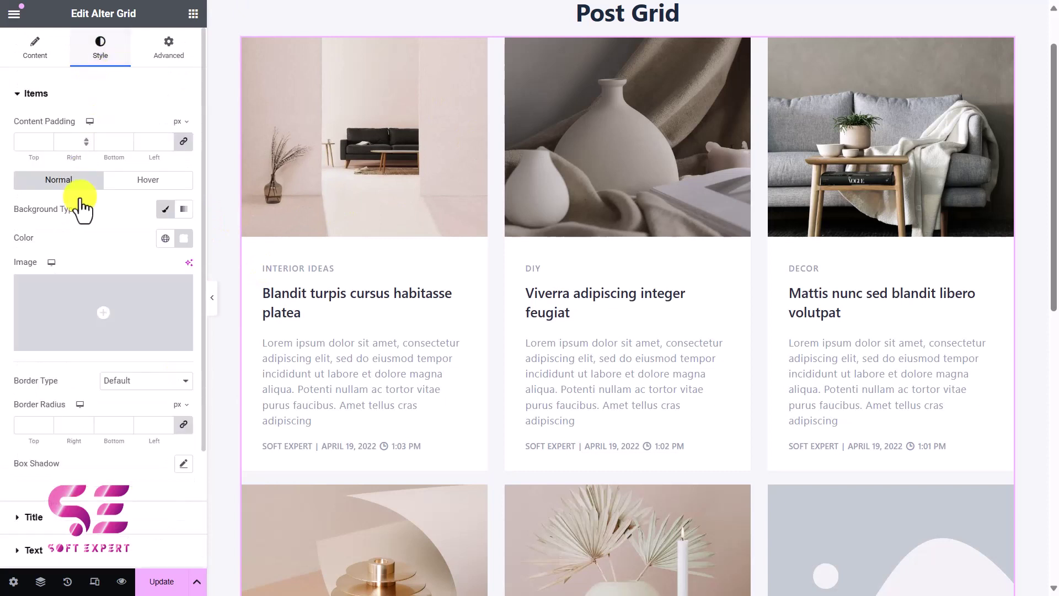
pyautogui.scroll(-3, 52, 208)
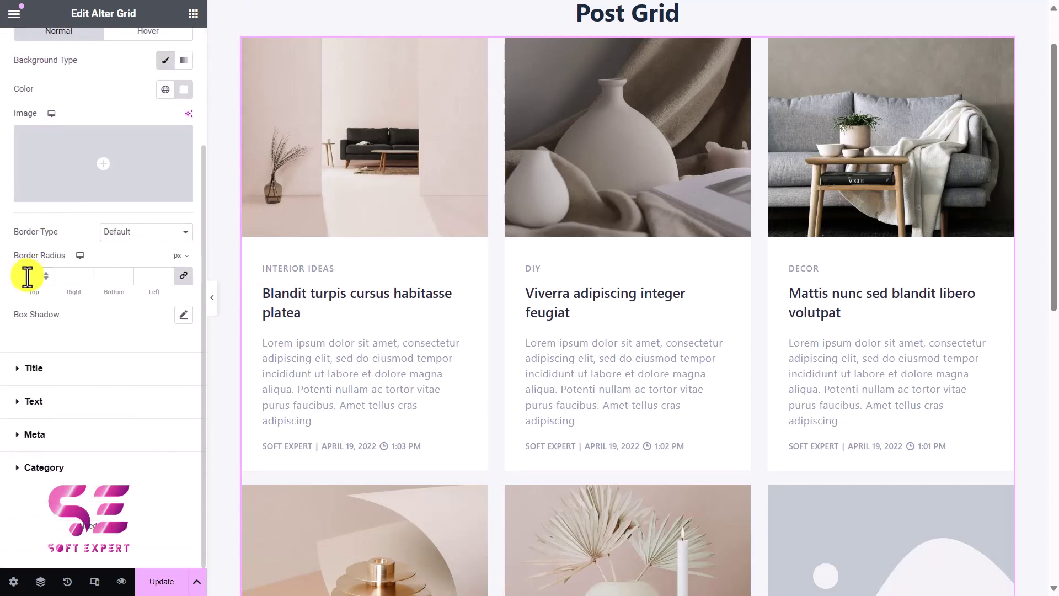
pyautogui.write('0')
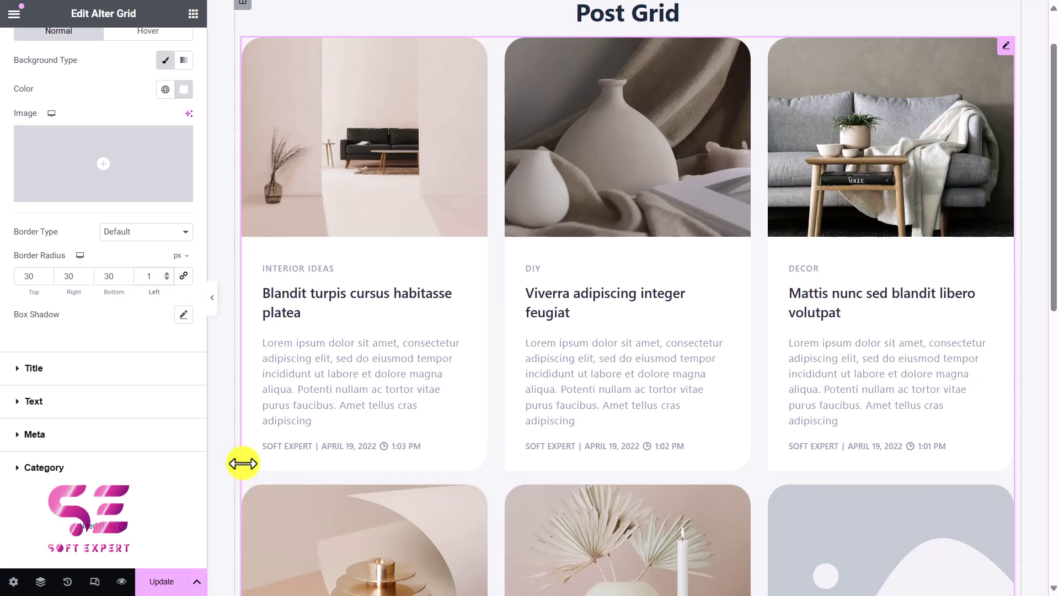
# Change the Post Grid section's background to a custom medium grey.
pyautogui.scroll(1, 241, 462)
pyautogui.click(629, 12)
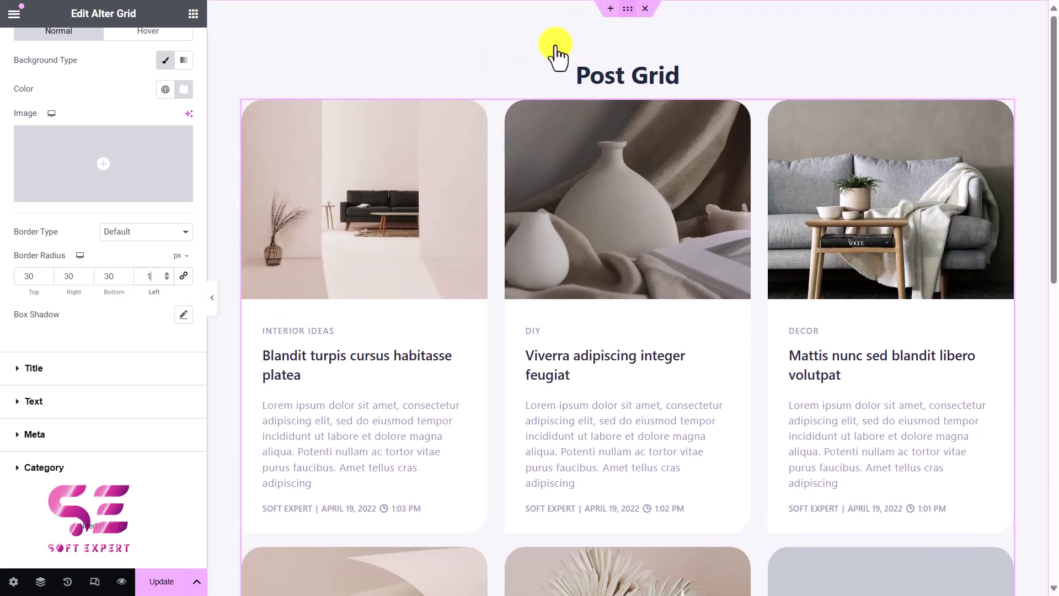
pyautogui.click(184, 184)
pyautogui.moveTo(156, 264); pyautogui.dragTo(110, 281)
pyautogui.click(83, 208)
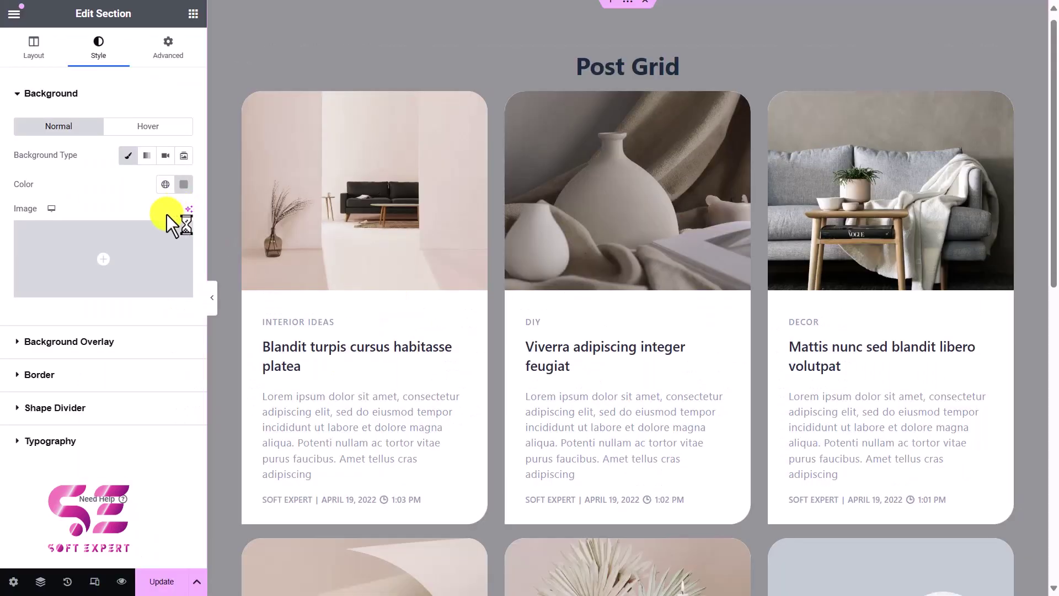
# Add a box shadow to the Alter Grid's items with vertical offset 10, blur 20 and a more transparent black.
pyautogui.click(345, 165)
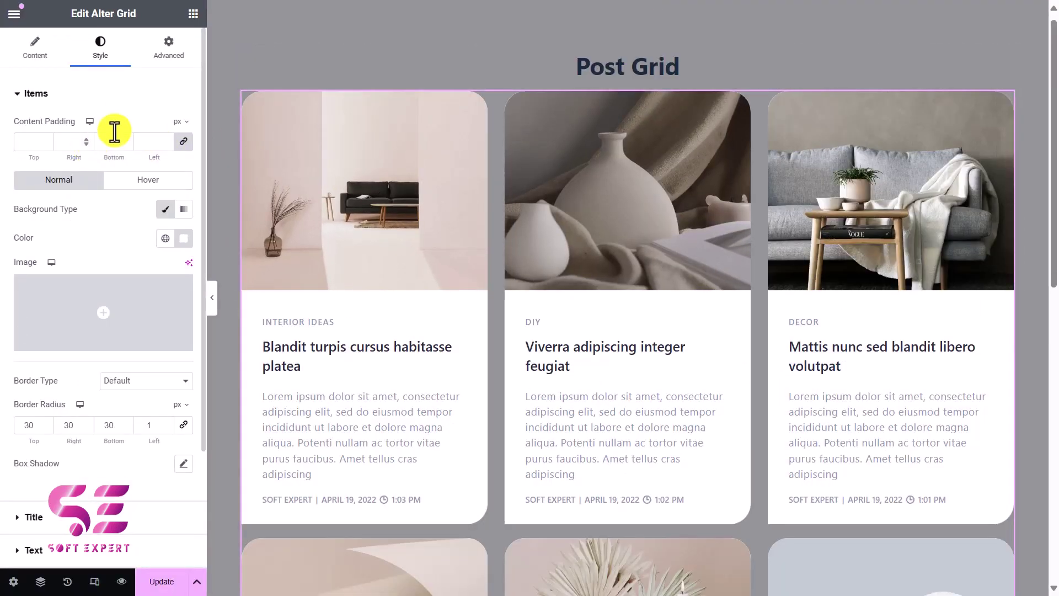
pyautogui.scroll(-2, 134, 220)
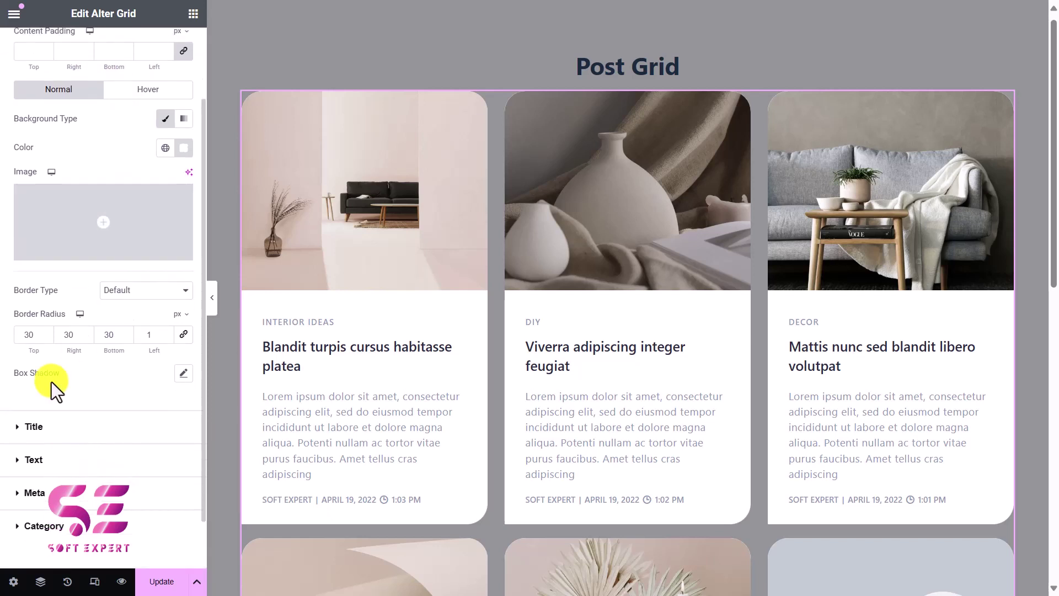
pyautogui.click(184, 373)
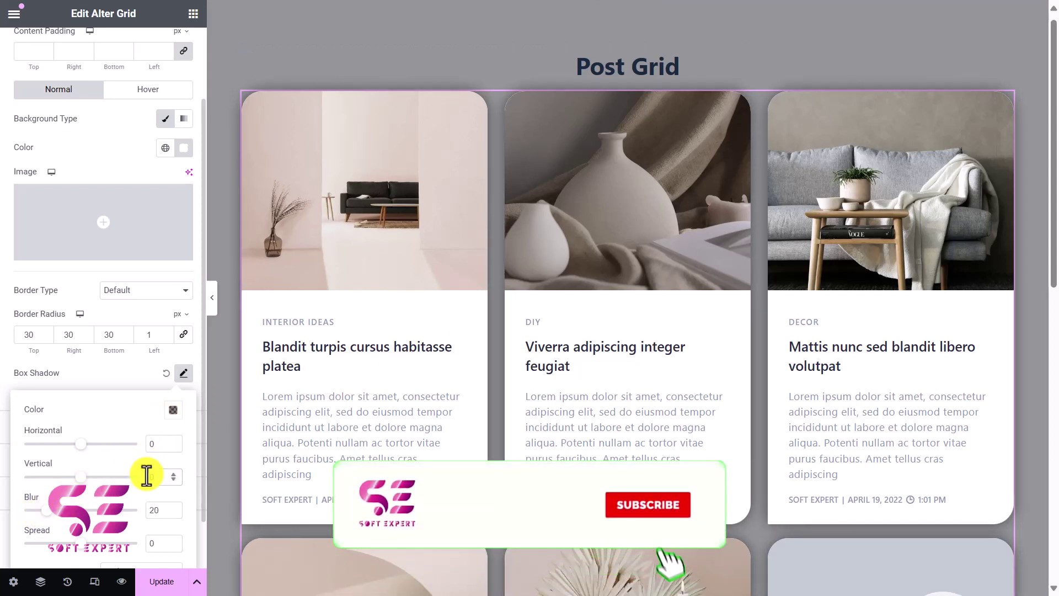
pyautogui.write('10')
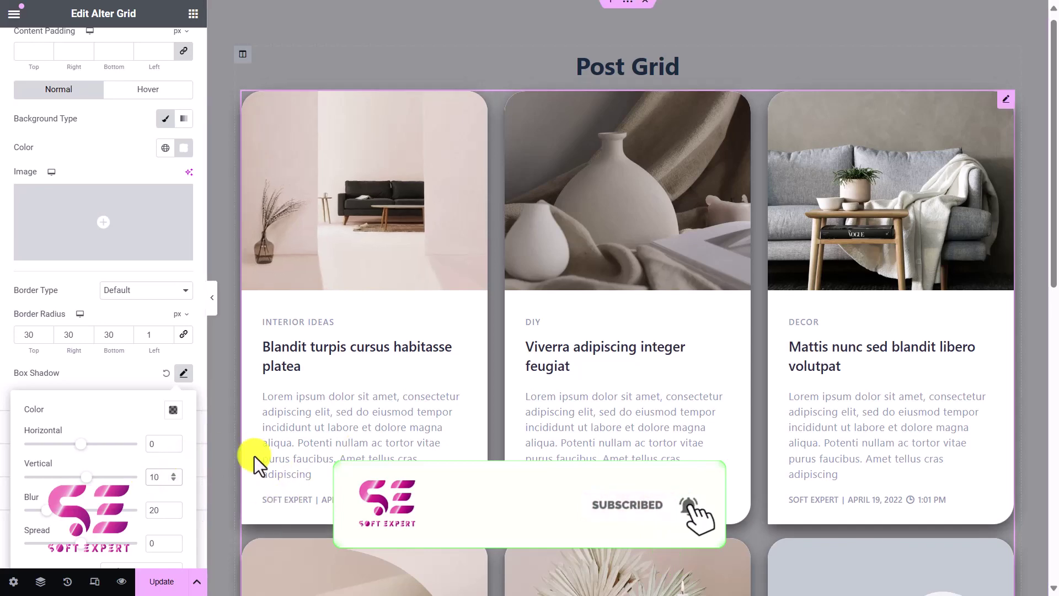
pyautogui.click(173, 411)
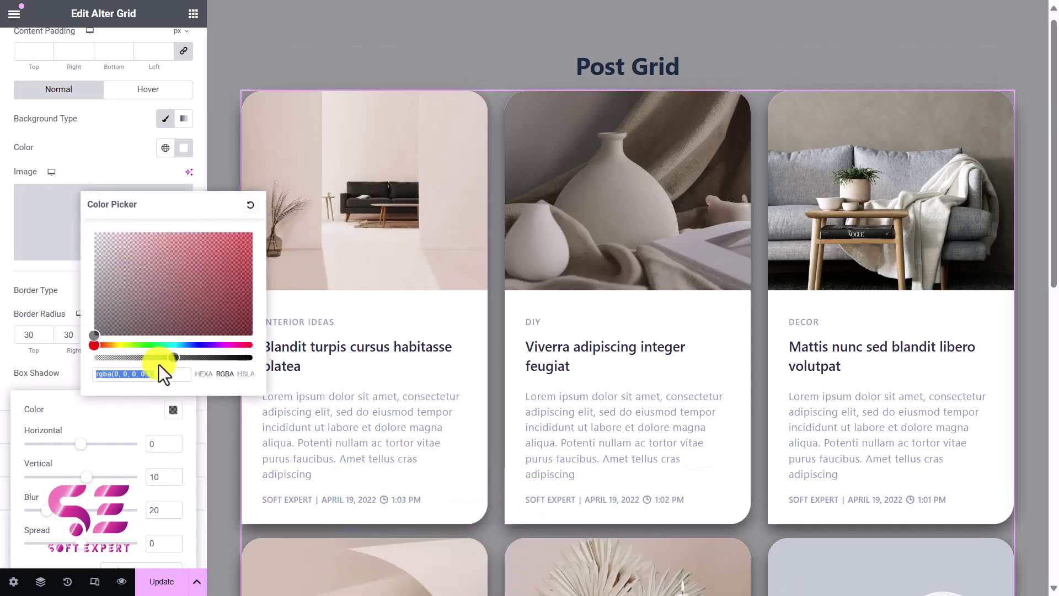
pyautogui.moveTo(158, 360); pyautogui.dragTo(125, 362)
pyautogui.click(307, 336)
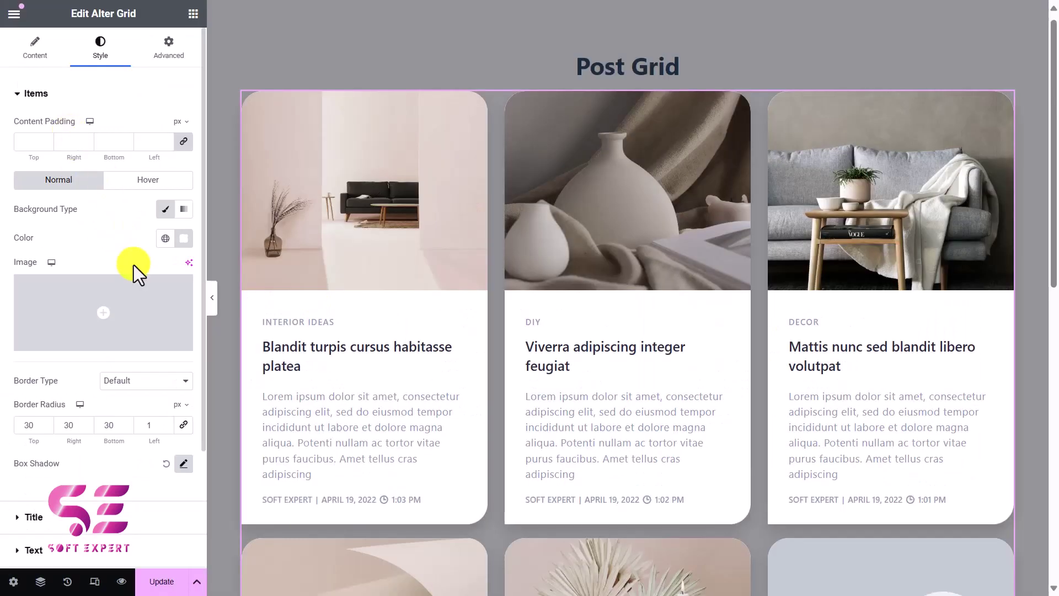
# Give the Alter Grid's category labels a classic background in a custom light red.
pyautogui.scroll(-2, 134, 268)
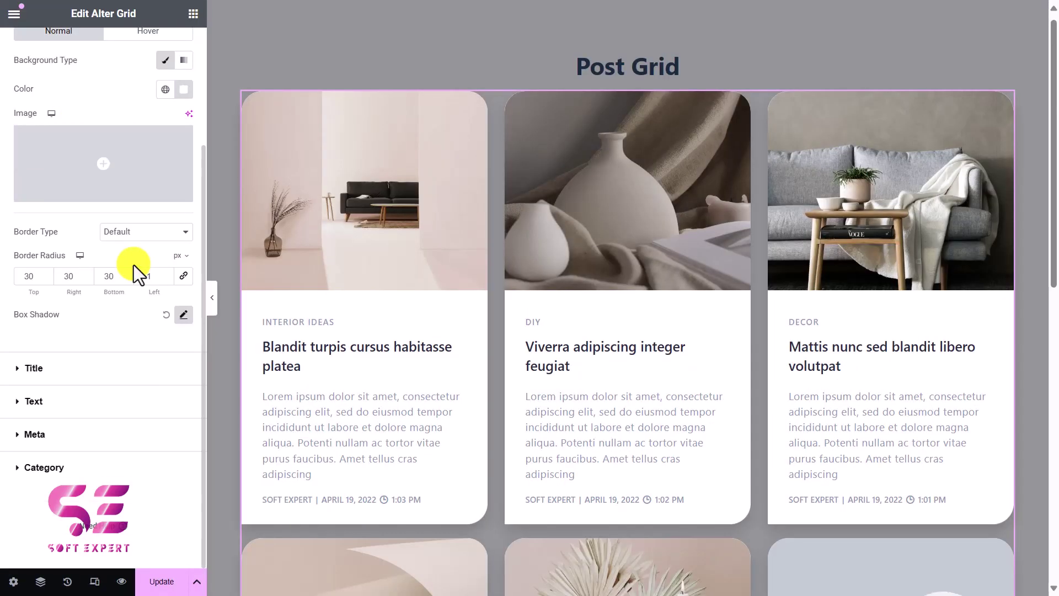
pyautogui.click(39, 464)
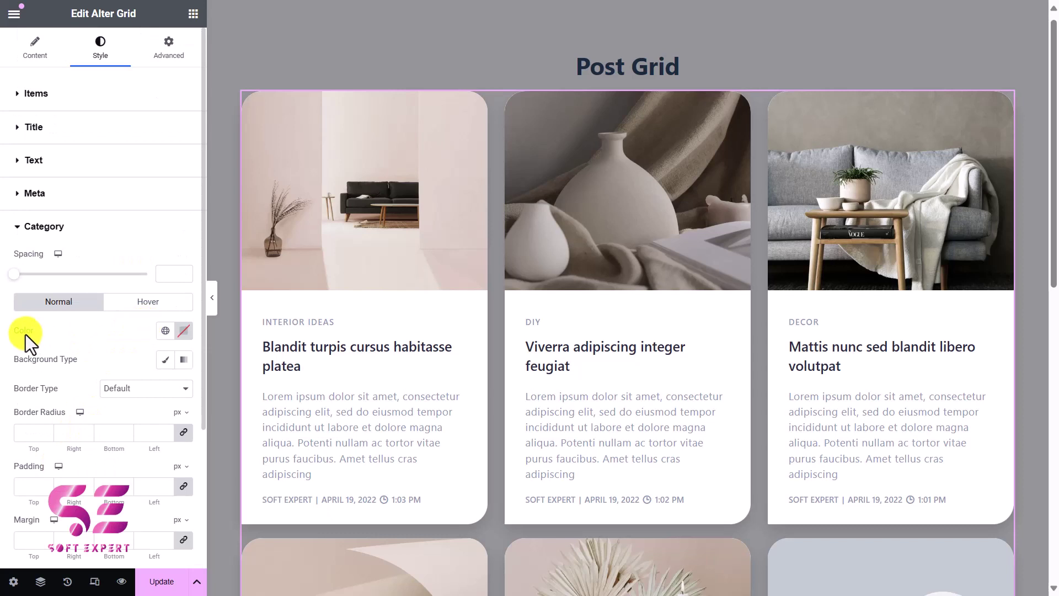
pyautogui.click(165, 359)
pyautogui.click(183, 388)
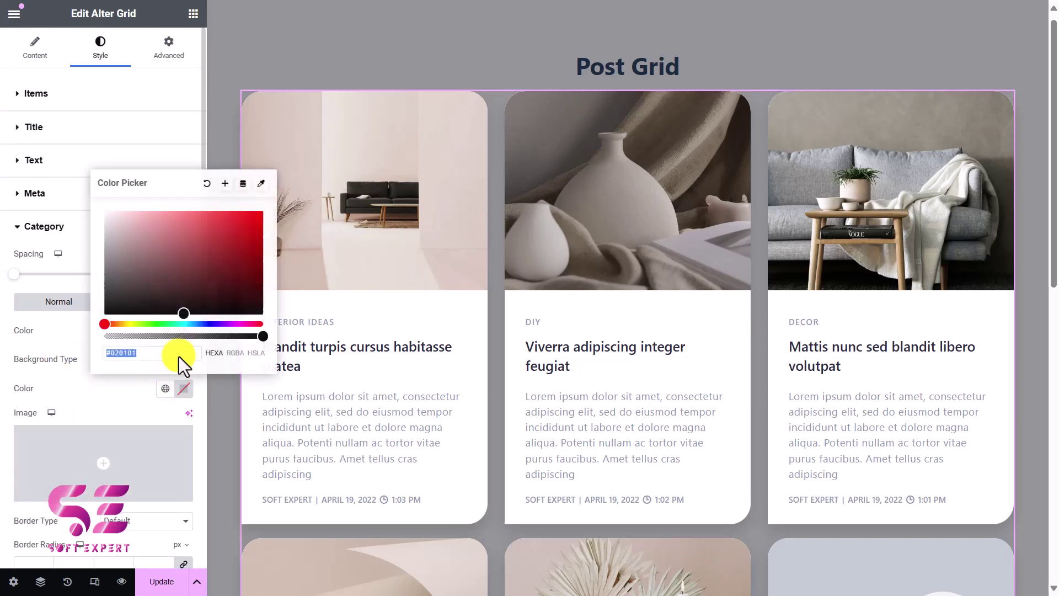
pyautogui.moveTo(147, 271); pyautogui.dragTo(178, 207)
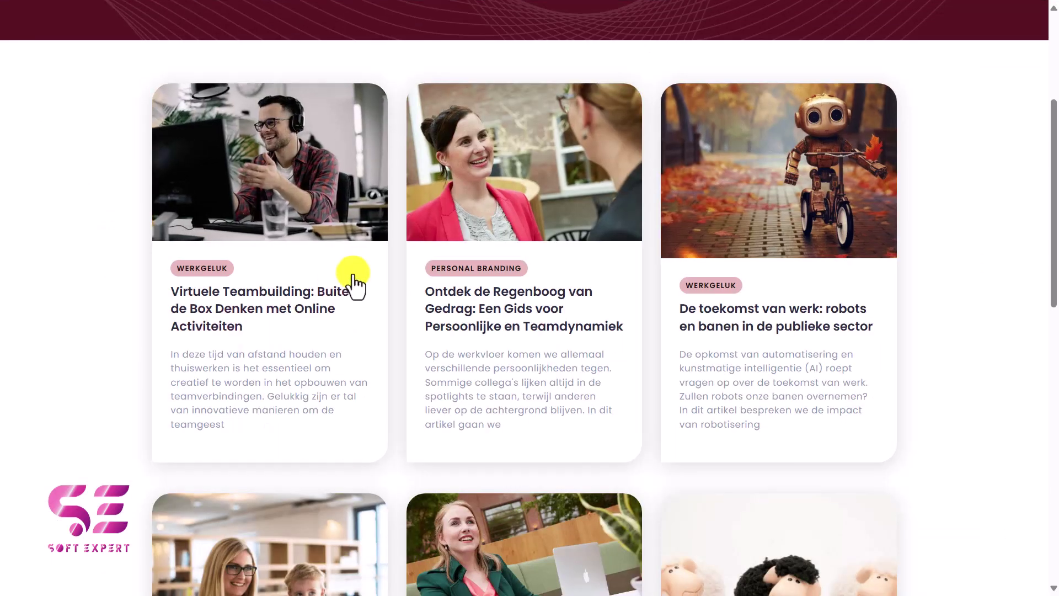
# Sample the pink #E6B8B8 of a category badge on the reference website and apply it as the Alter Grid's category background colour.
pyautogui.click(863, 24)
pyautogui.click(213, 293)
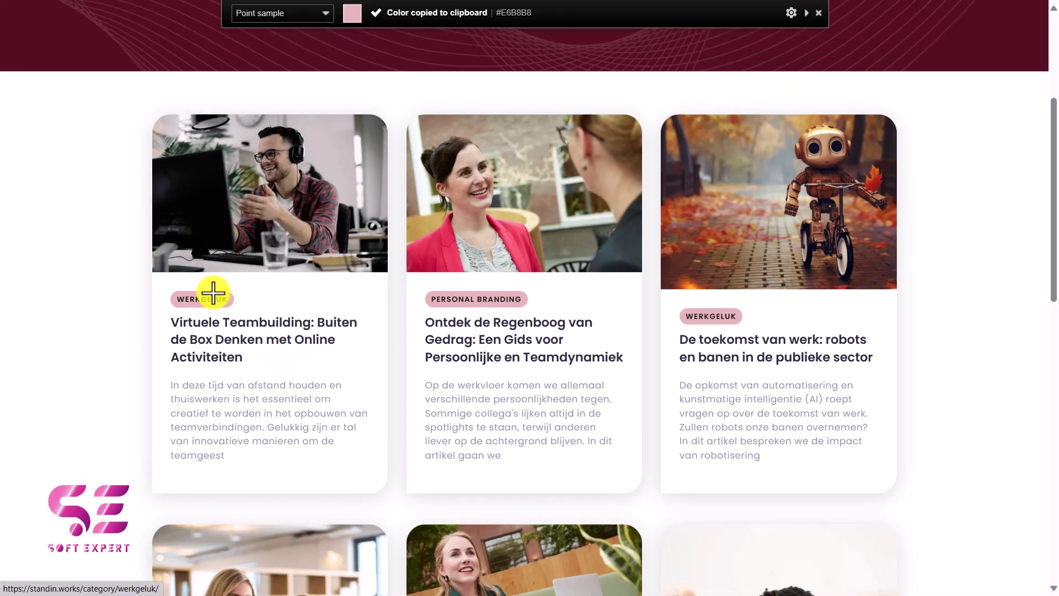
pyautogui.hotkey('alt', 'Tab')
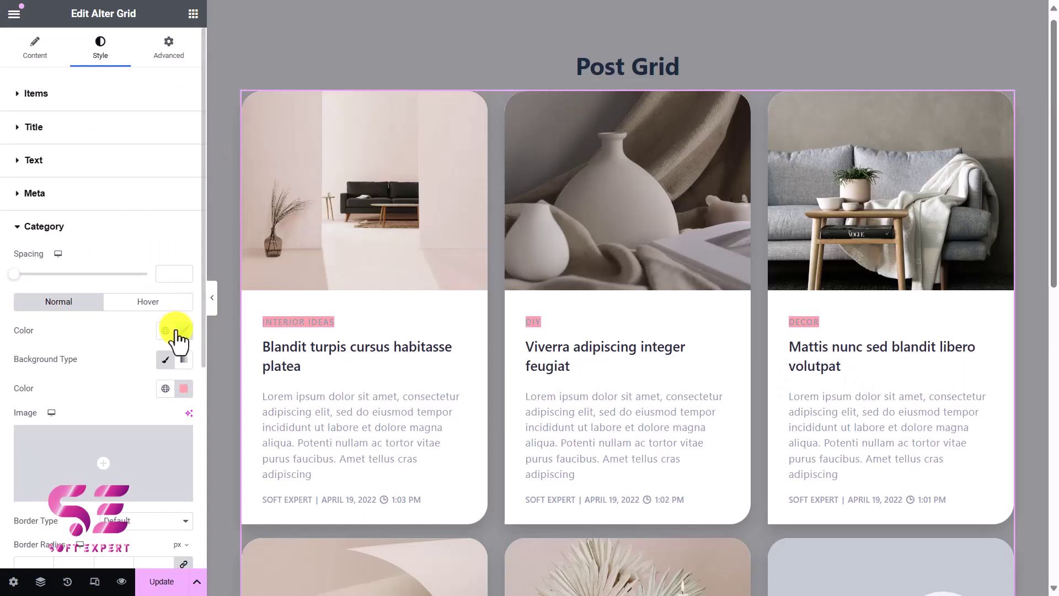
pyautogui.click(185, 389)
pyautogui.click(134, 389)
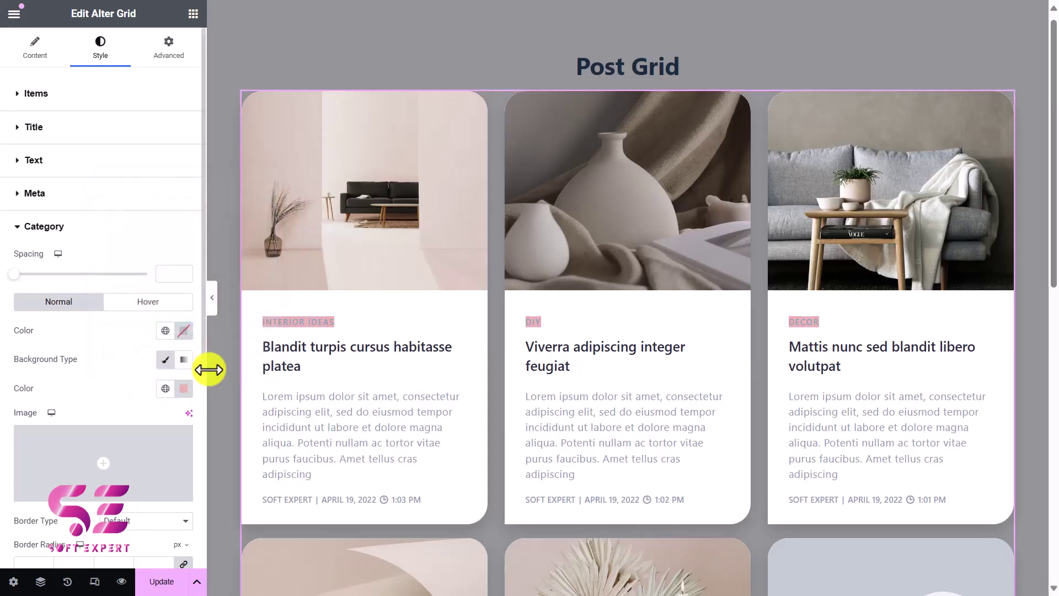
# Set the text colour of the Alter Grid's category labels to black.
pyautogui.click(165, 330)
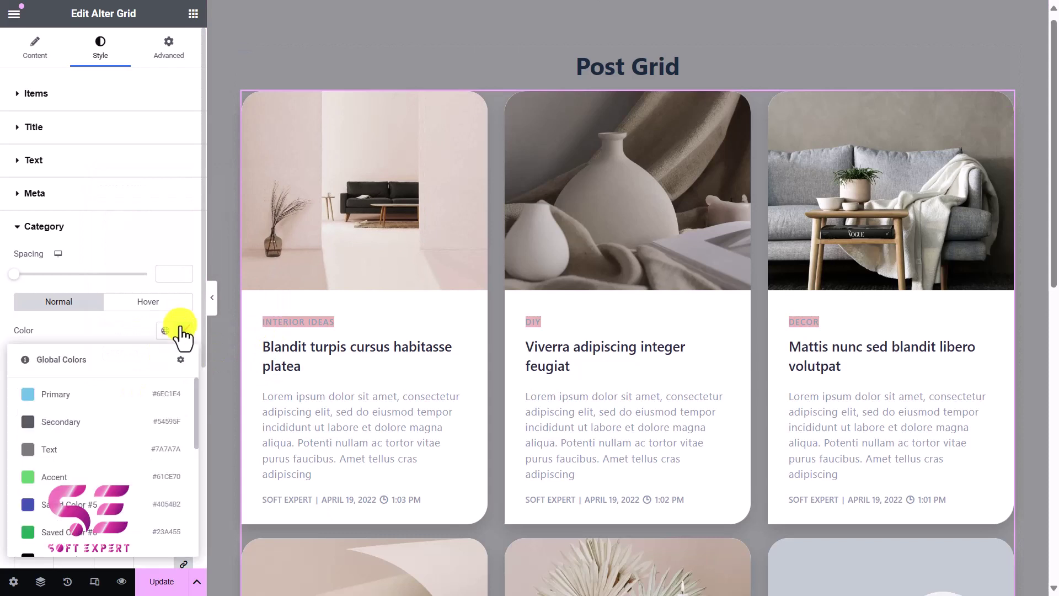
pyautogui.click(184, 330)
pyautogui.scroll(-1, 127, 458)
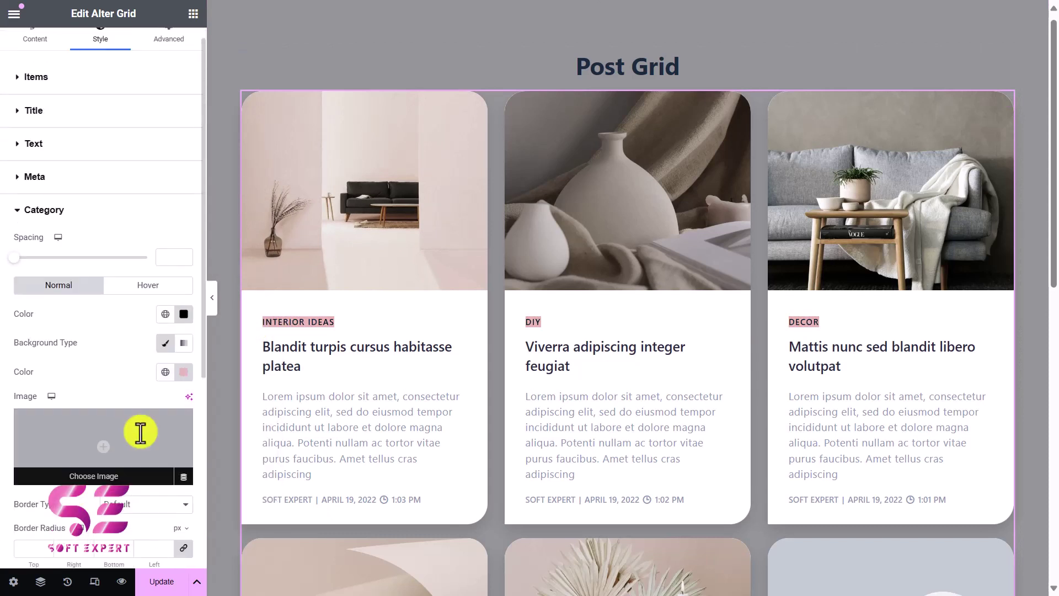
# Give the category labels 10 px padding and a 20 px border radius on all sides.
pyautogui.scroll(-3, 146, 408)
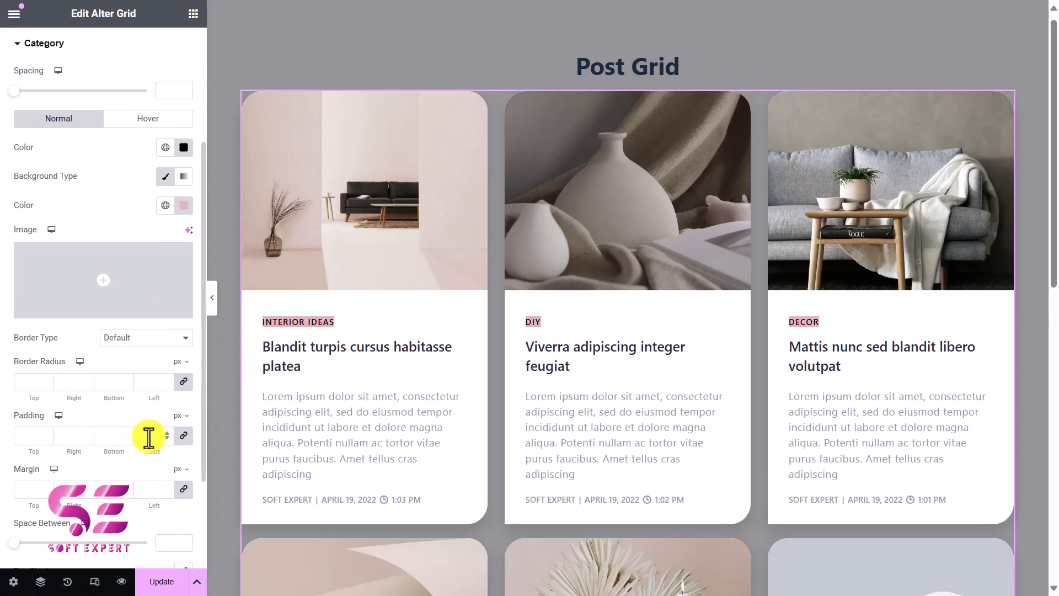
pyautogui.click(149, 437)
pyautogui.write('10')
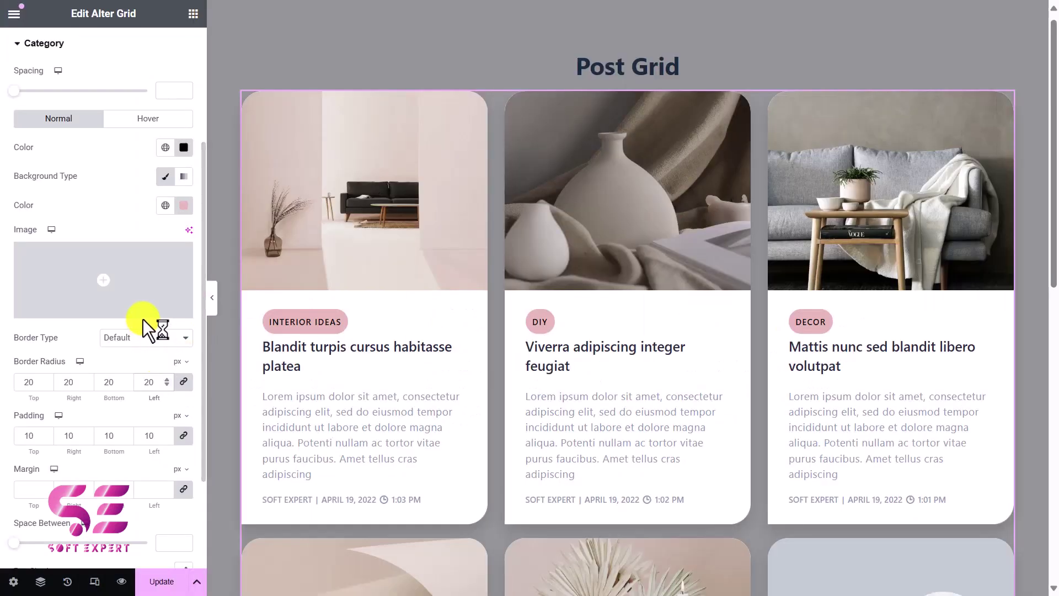
# Set the Alter Grid's post title colour to the global Accent green.
pyautogui.scroll(3, 143, 319)
pyautogui.click(51, 130)
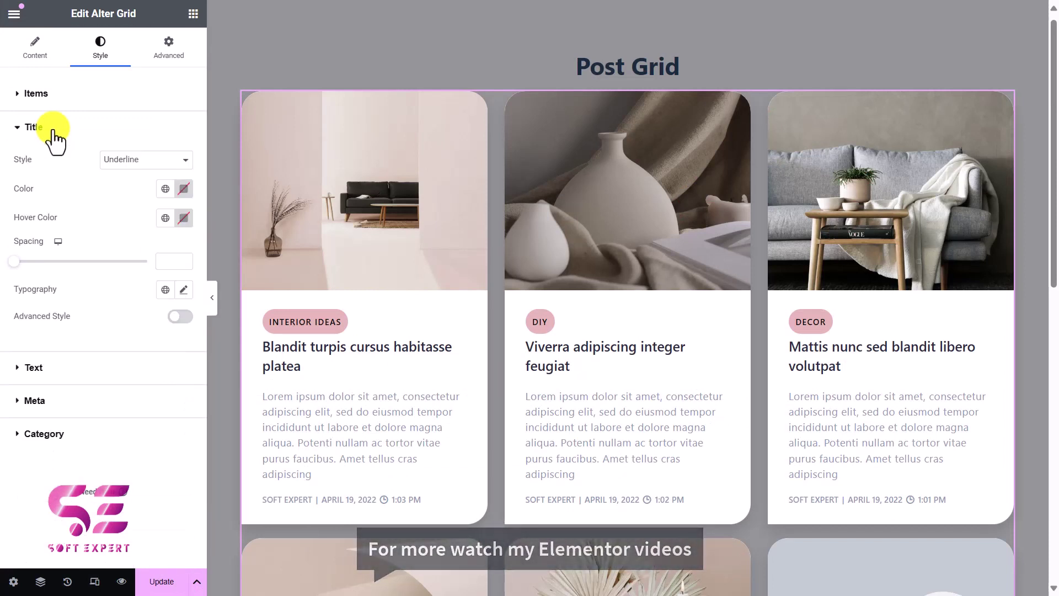
pyautogui.click(163, 190)
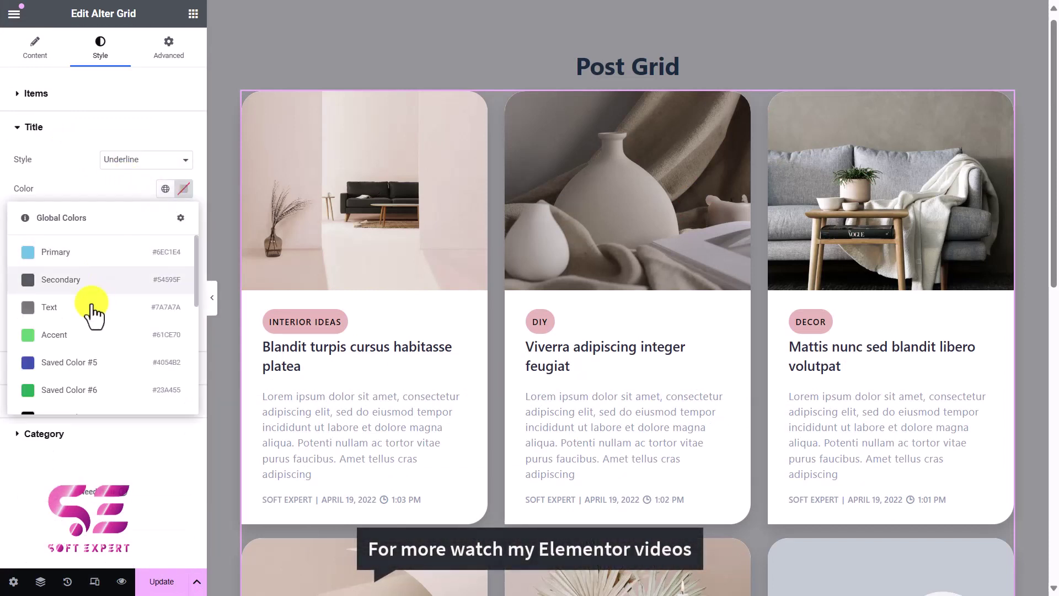
pyautogui.click(79, 332)
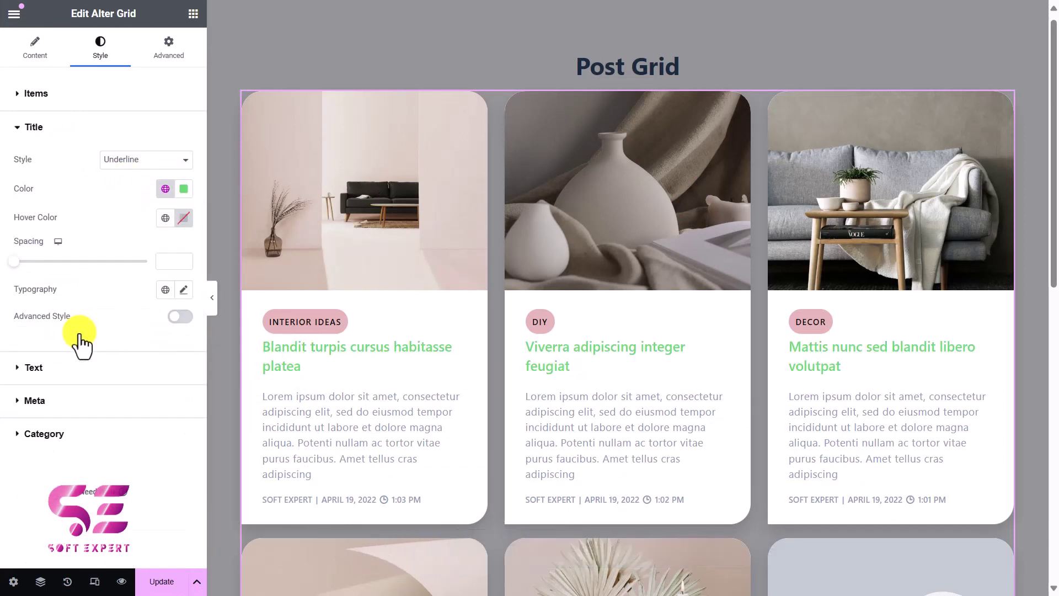
# Set the post title colour to the global Saved Color #5 and its hover colour to the global Accent green.
pyautogui.click(165, 218)
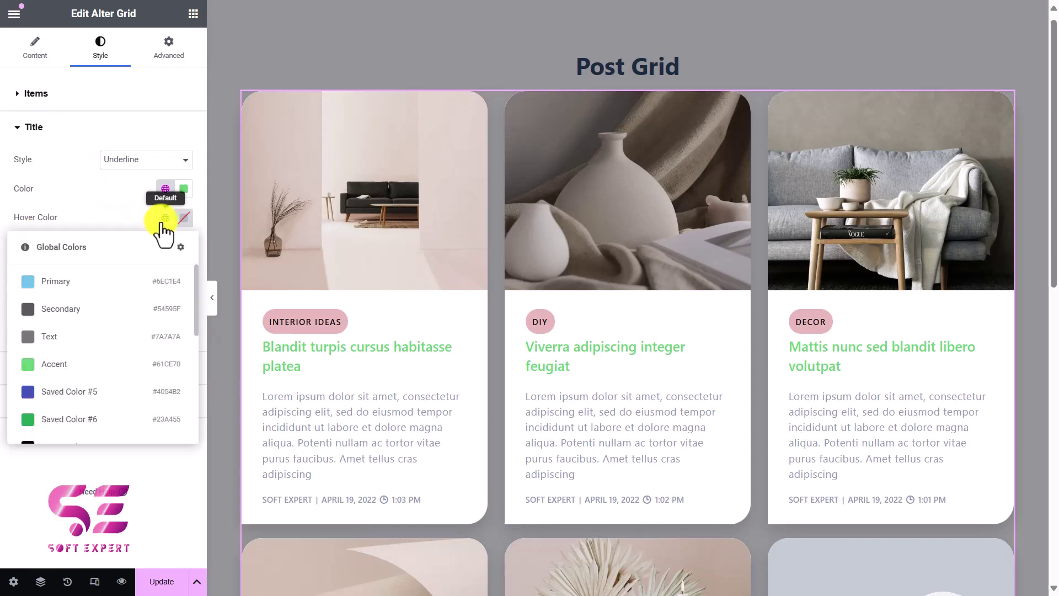
pyautogui.scroll(-2, 71, 331)
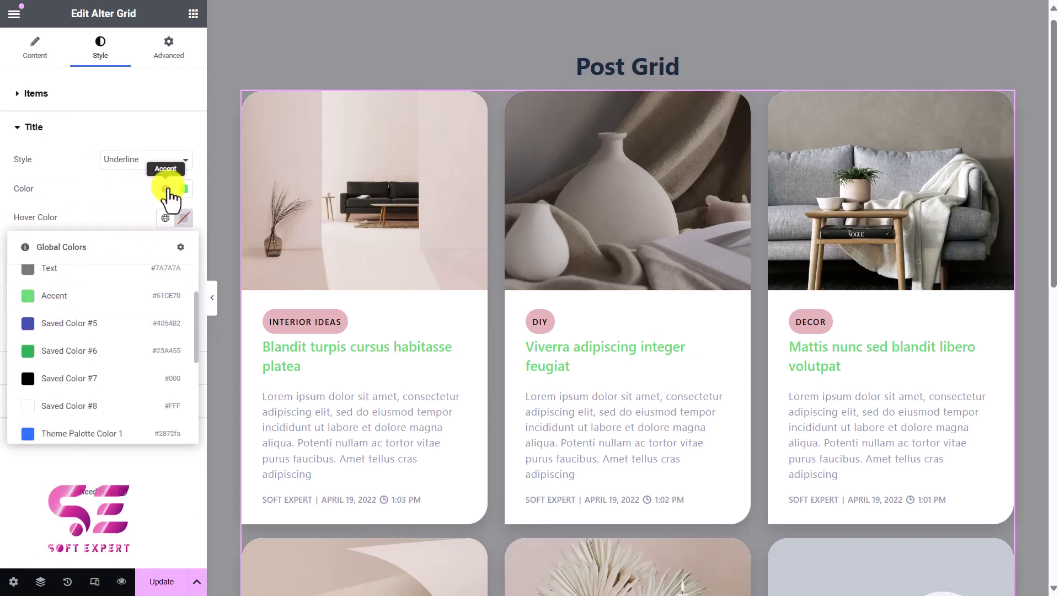
pyautogui.click(166, 189)
pyautogui.scroll(-2, 85, 323)
pyautogui.click(85, 326)
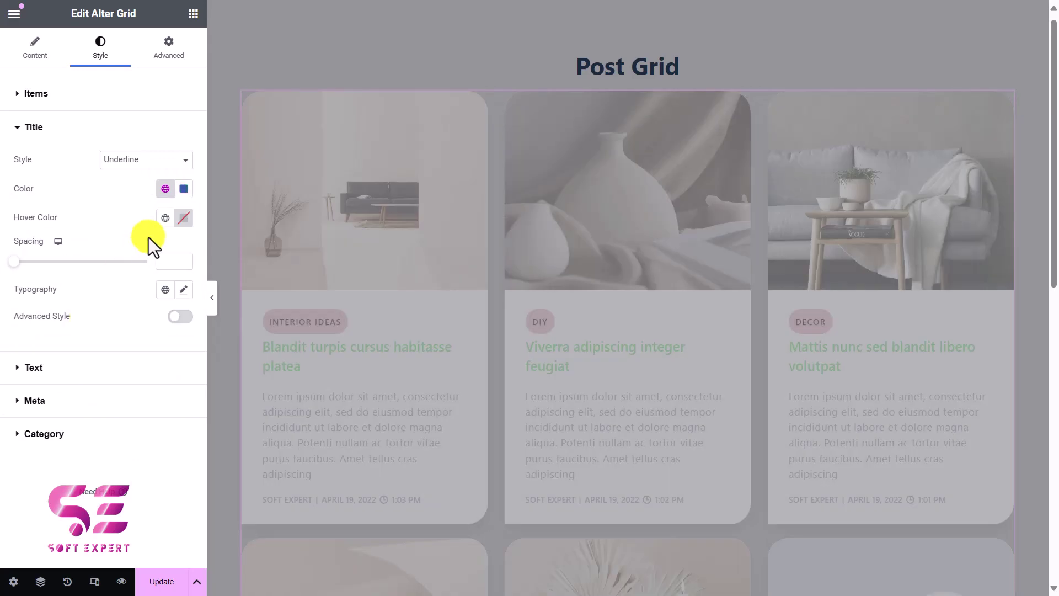
pyautogui.click(165, 218)
pyautogui.click(165, 361)
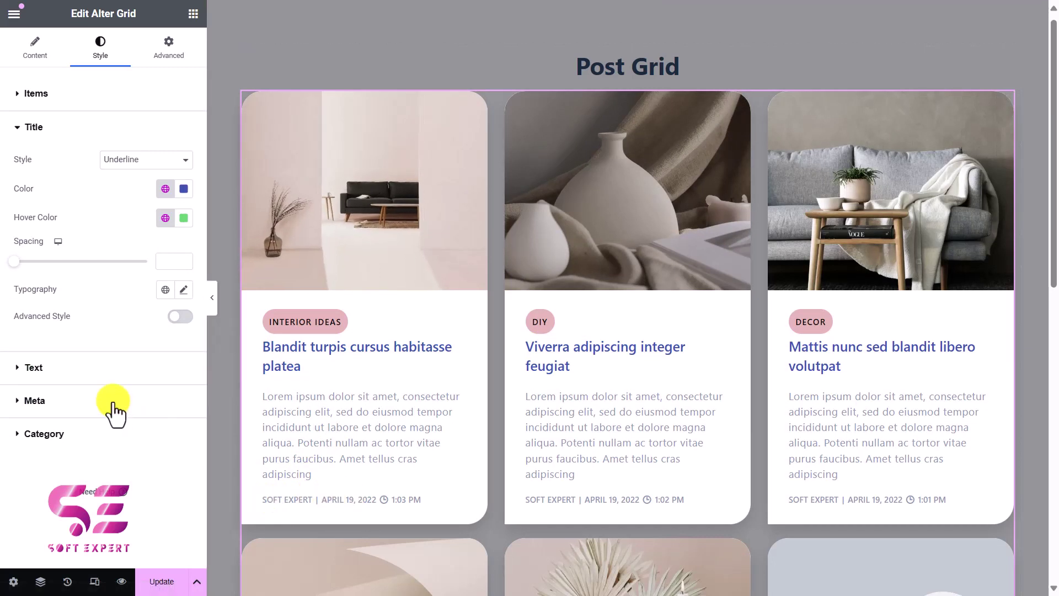
# Hide the author and the date on the Alter Grid's items in the additional settings.
pyautogui.click(34, 55)
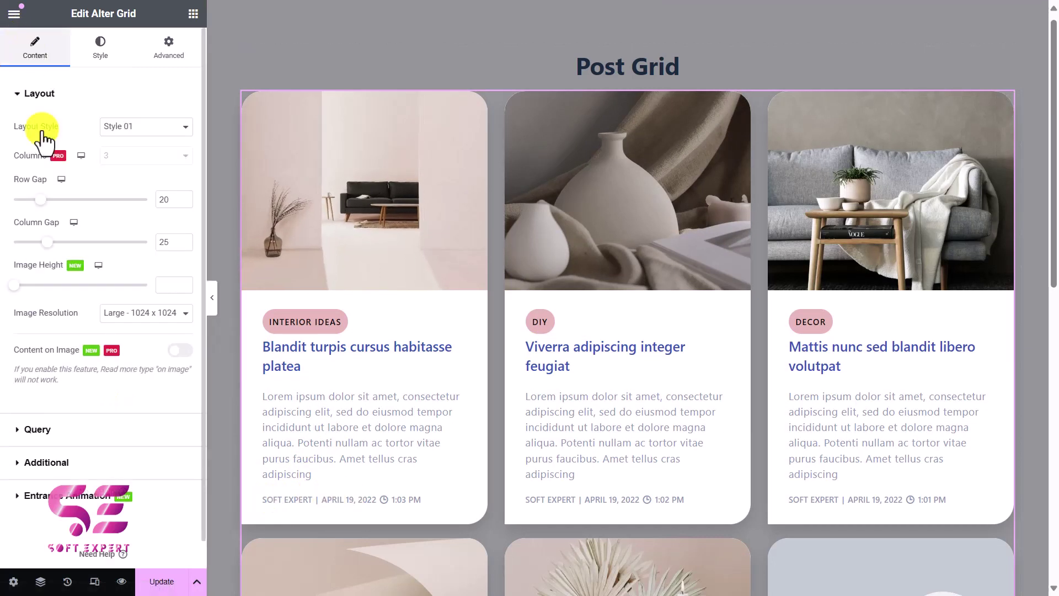
pyautogui.scroll(-1, 82, 369)
pyautogui.click(58, 394)
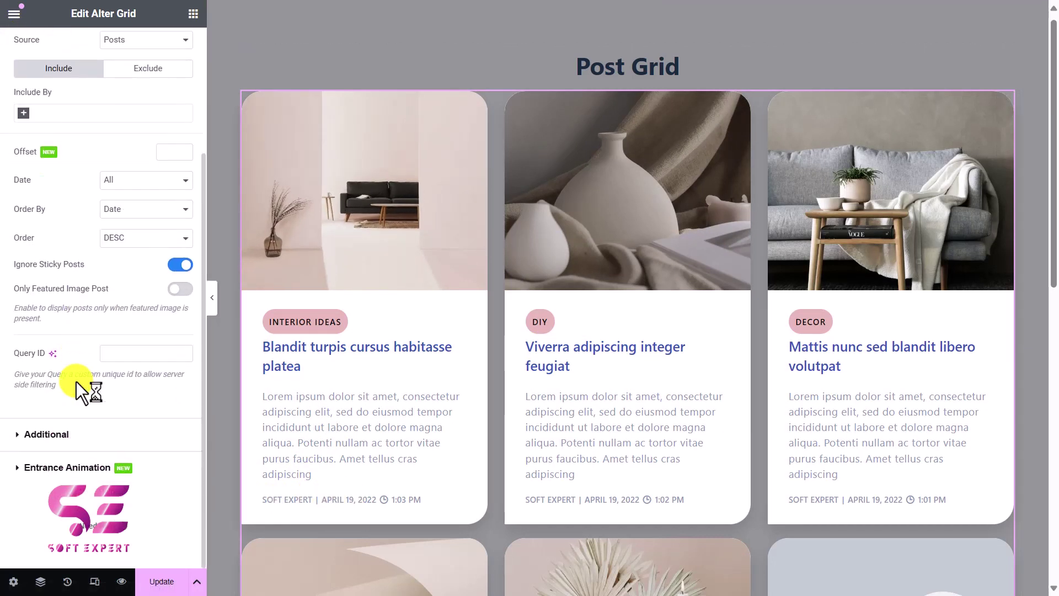
pyautogui.scroll(-2, 77, 381)
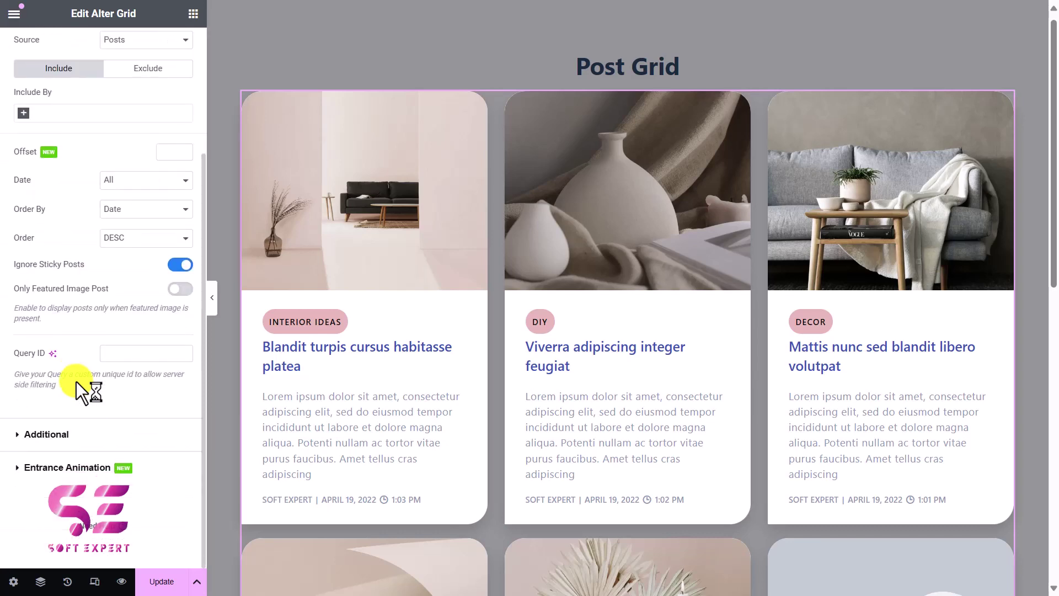
pyautogui.click(49, 435)
pyautogui.scroll(-3, 110, 409)
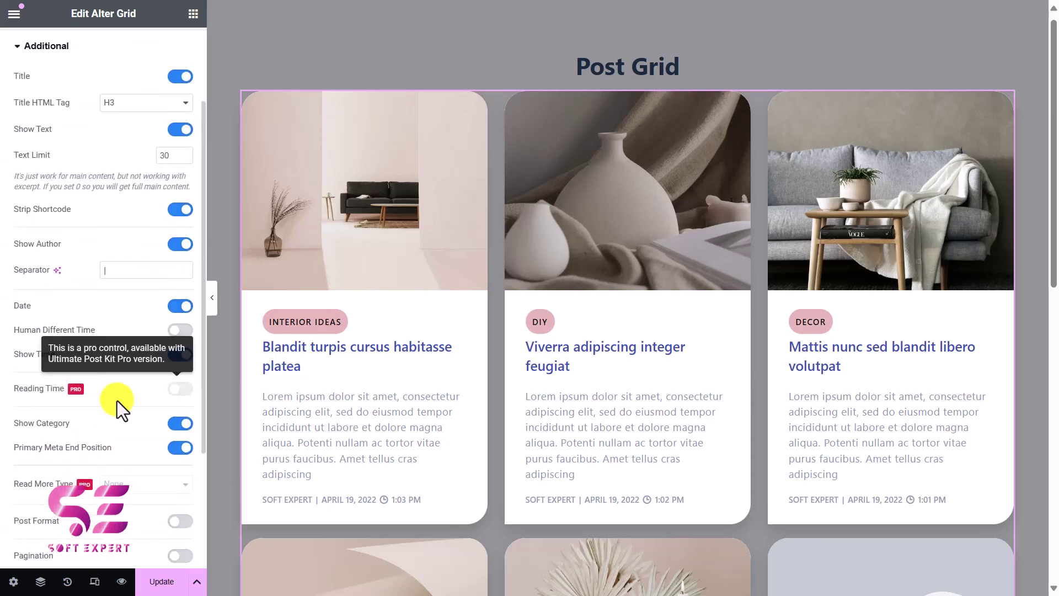
pyautogui.click(180, 312)
pyautogui.click(180, 250)
pyautogui.scroll(2, 117, 119)
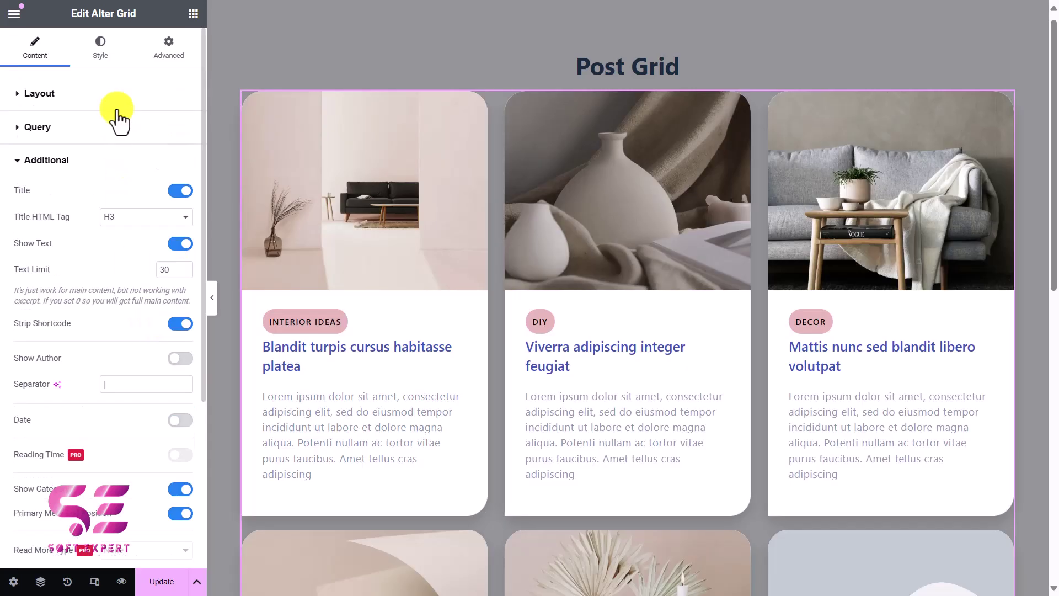
# Set the font size of the Alter Grid's excerpt text to 14 px.
pyautogui.click(100, 55)
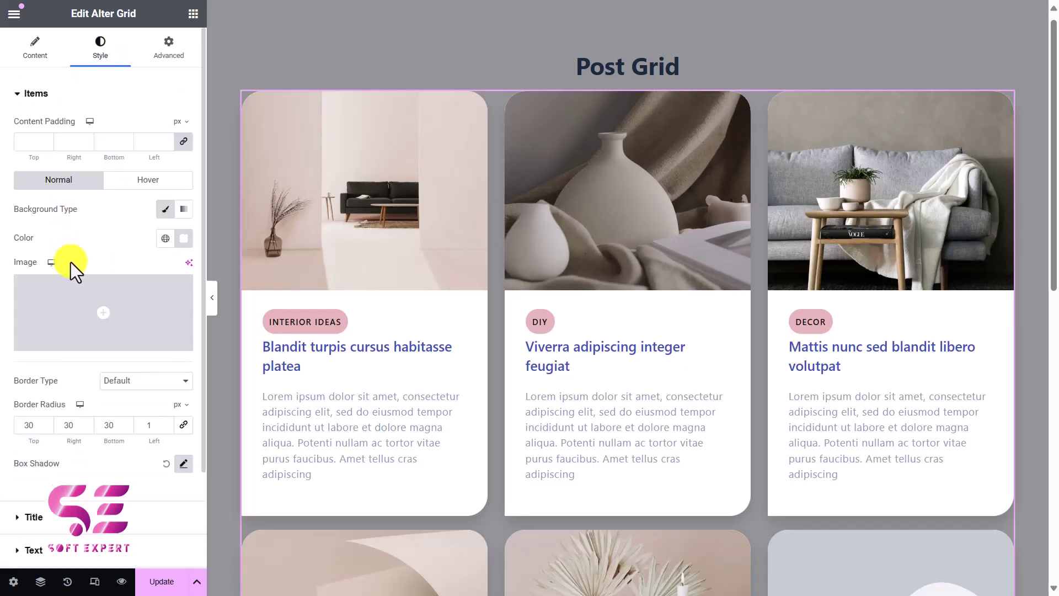
pyautogui.scroll(-3, 68, 270)
pyautogui.click(30, 434)
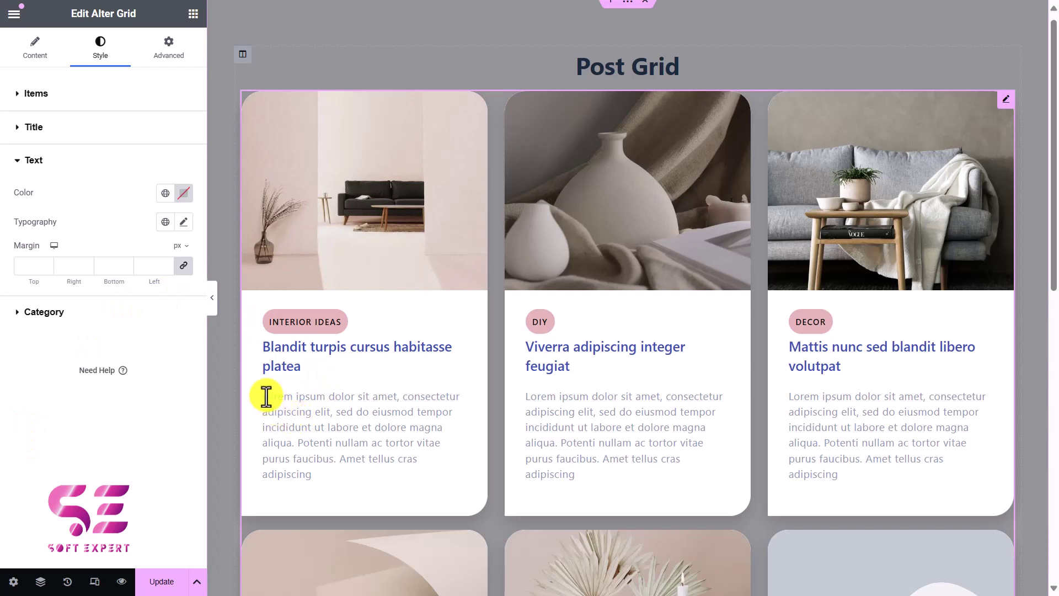
pyautogui.click(182, 223)
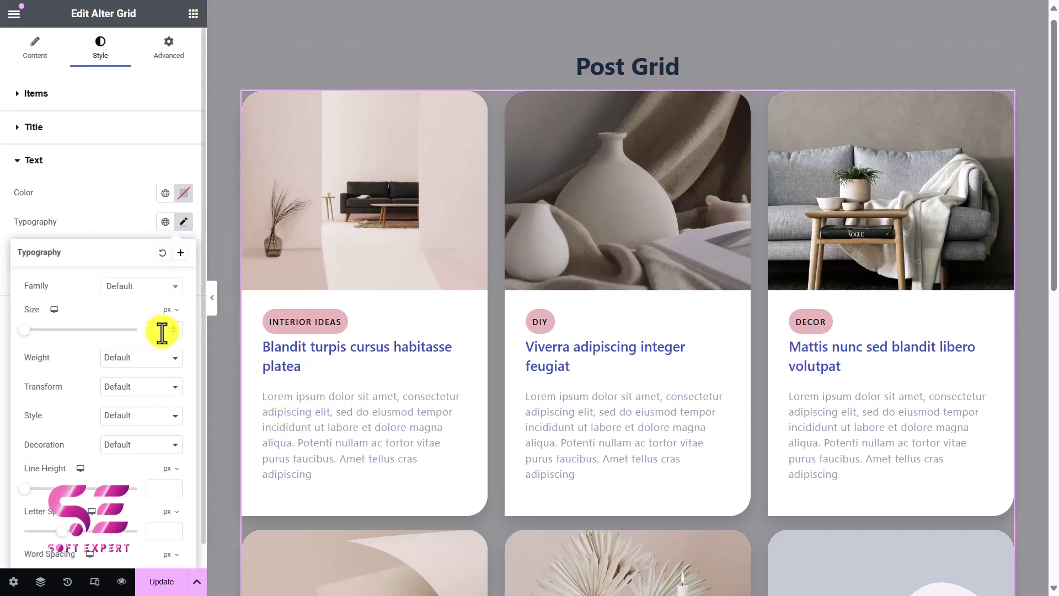
pyautogui.click(162, 332)
pyautogui.write('14')
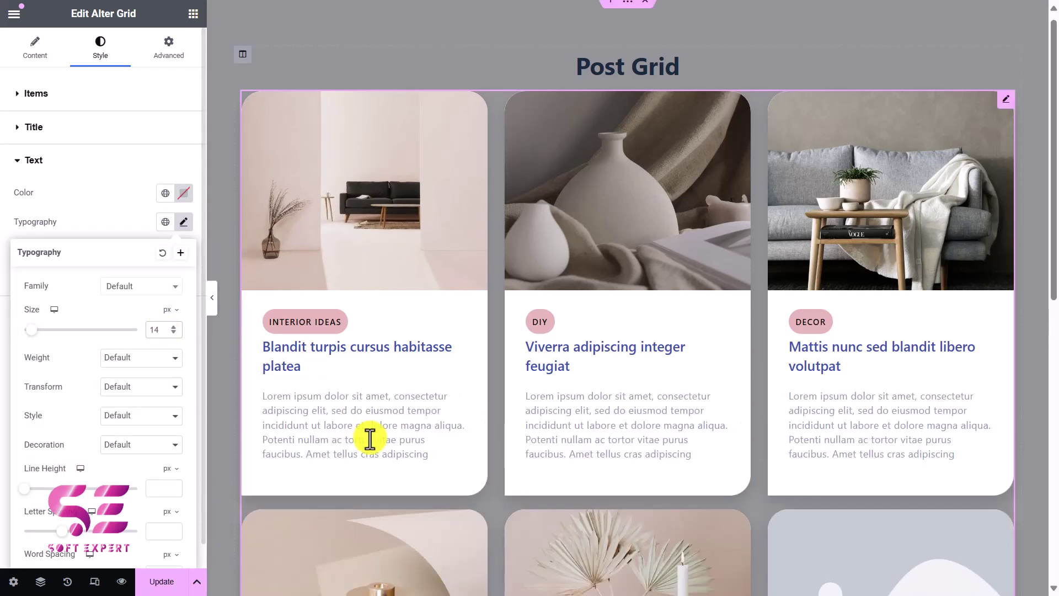
# Set the Post Grid section's background to Theme Palette Color 6 and widen the row gap in the Alter Grid's layout settings.
pyautogui.click(289, 300)
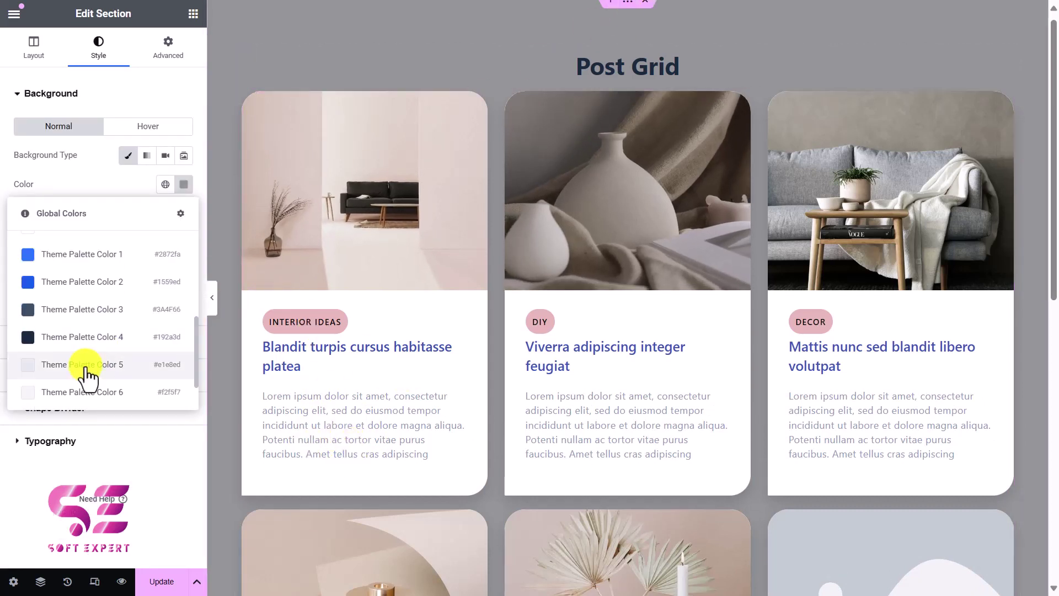
pyautogui.click(88, 390)
pyautogui.click(213, 303)
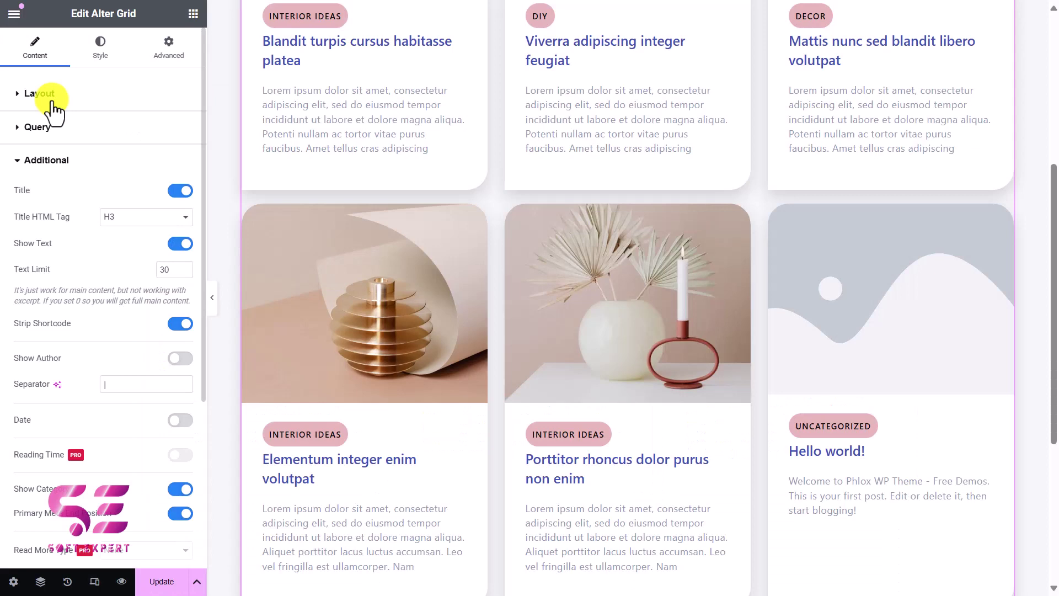
pyautogui.click(40, 94)
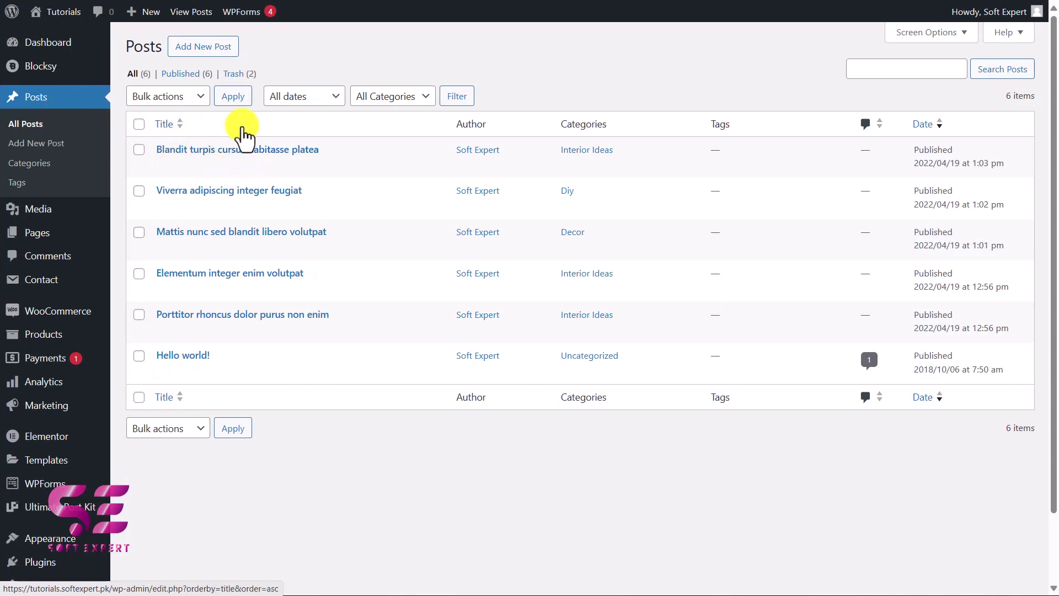
# Open the post "Blandit turpis cursus habitasse platea" in the WordPress editor to review its settings, and examine the live Post Grid page.
pyautogui.click(165, 168)
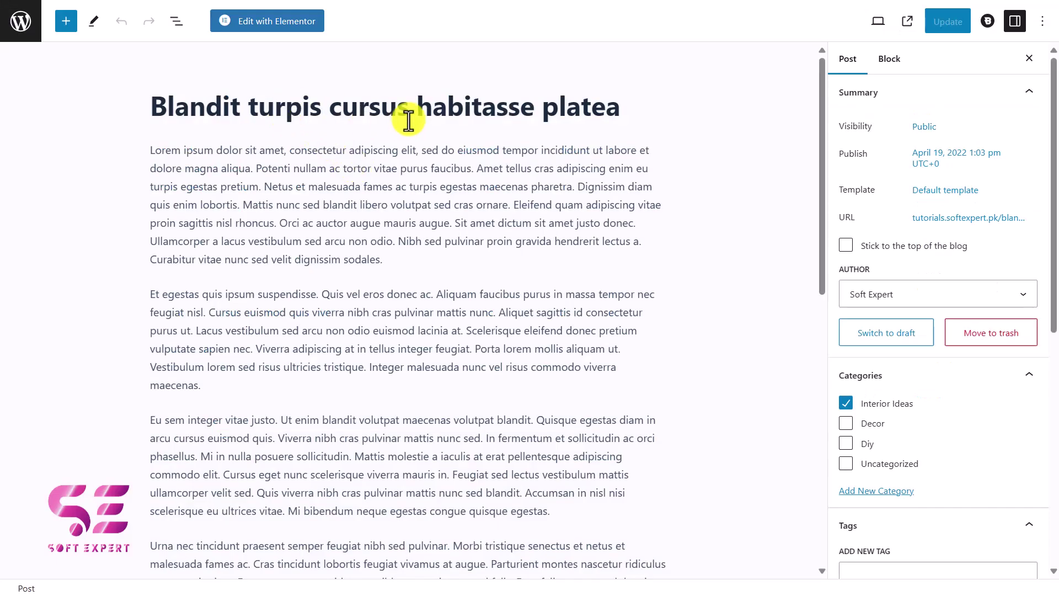
pyautogui.scroll(-4, 941, 398)
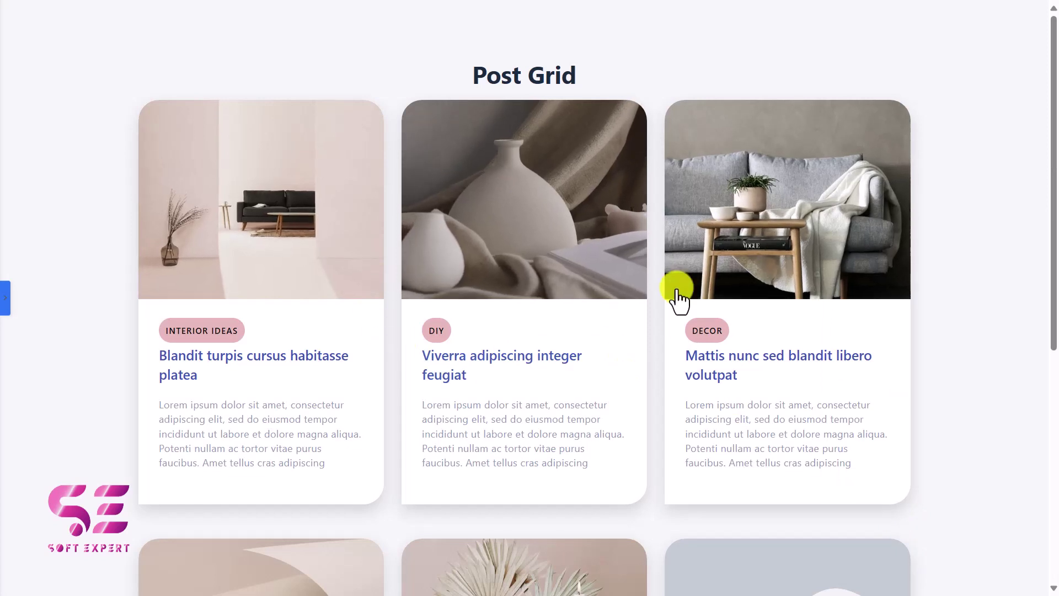
pyautogui.scroll(-1, 954, 237)
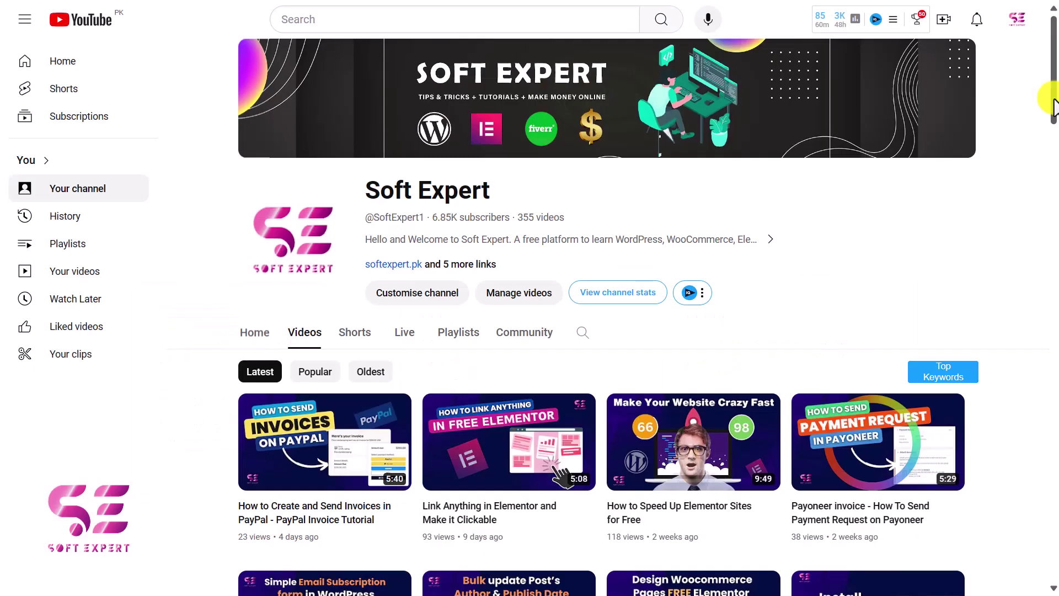
pyautogui.moveTo(1055, 105); pyautogui.dragTo(1055, 531)
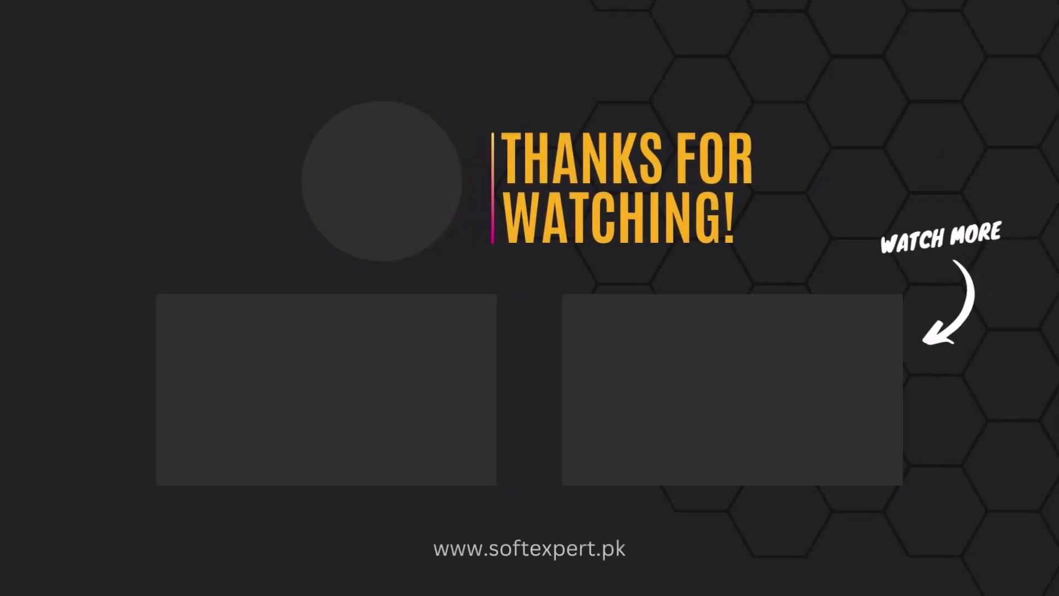